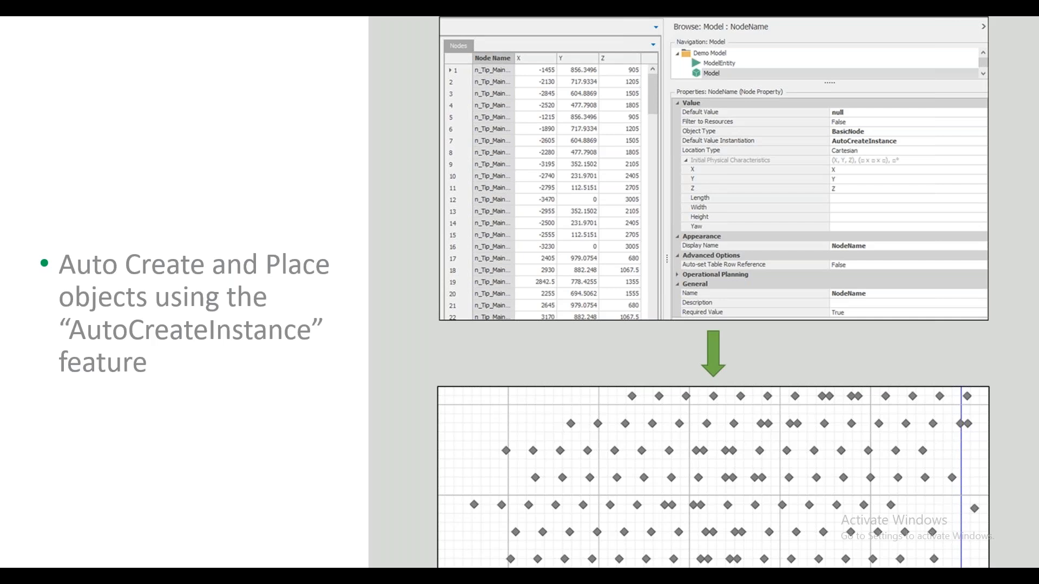
pyautogui.click(422, 355)
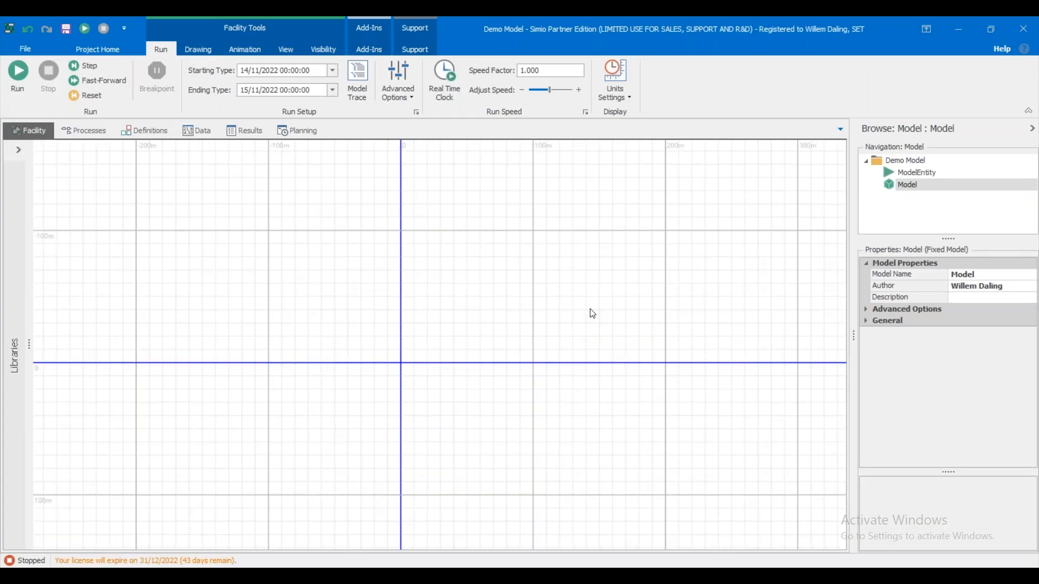
pyautogui.moveTo(546, 317); pyautogui.dragTo(584, 299)
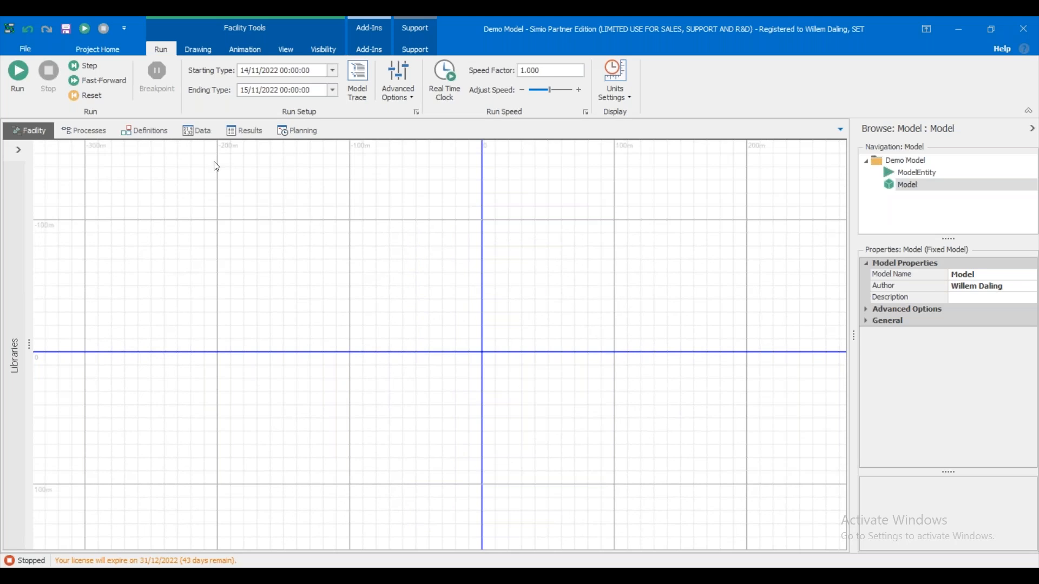
# Add a Node object reference property column to the empty Table1 in the model's data tables.
pyautogui.click(200, 130)
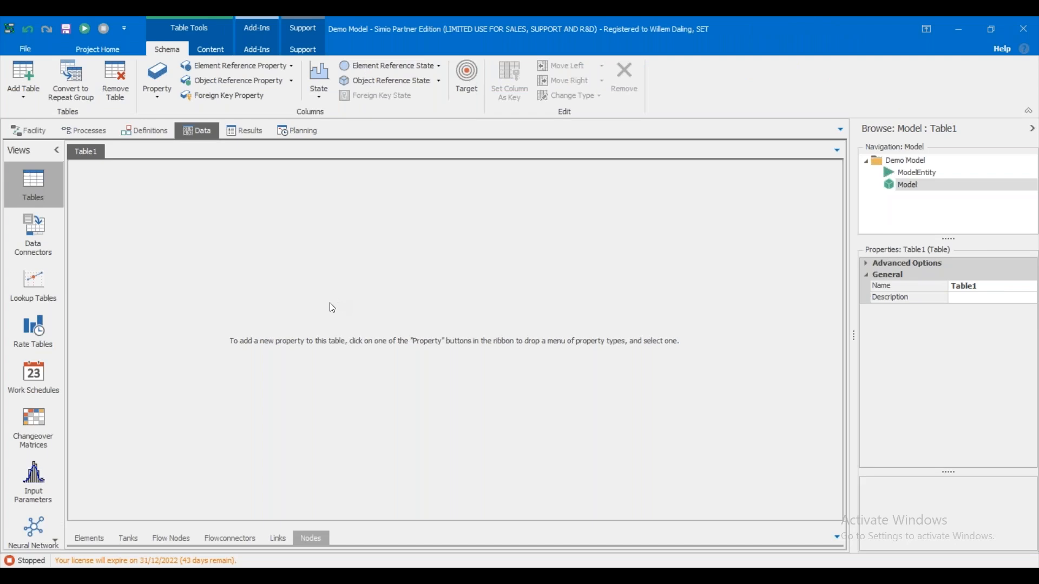
pyautogui.click(24, 71)
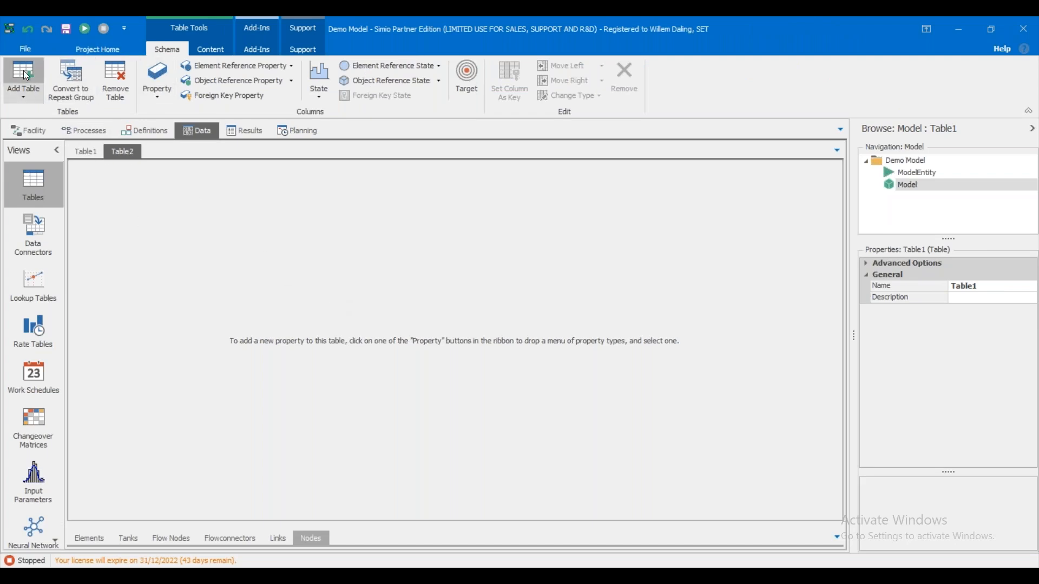
pyautogui.click(111, 100)
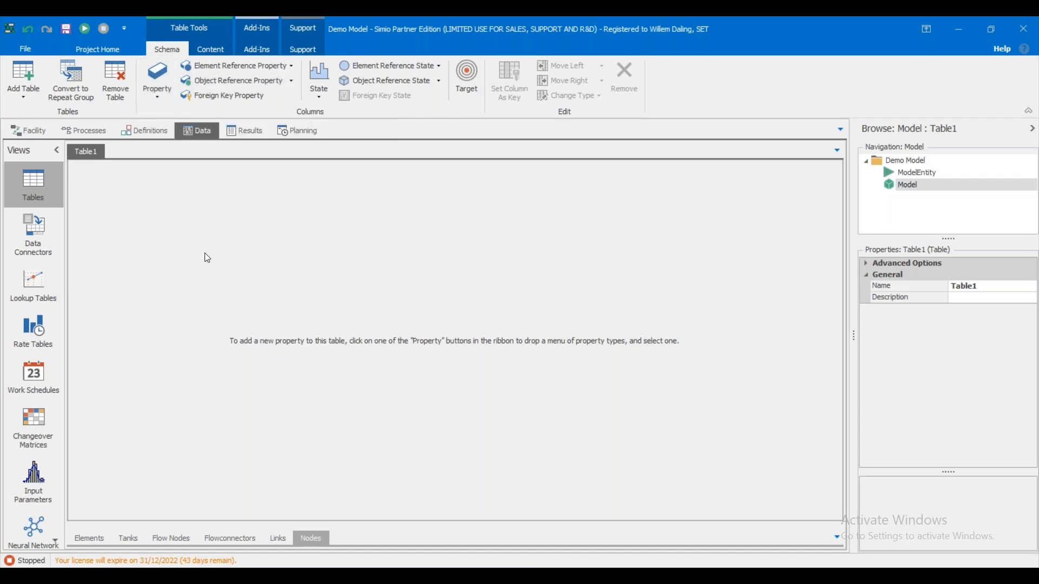
pyautogui.click(249, 80)
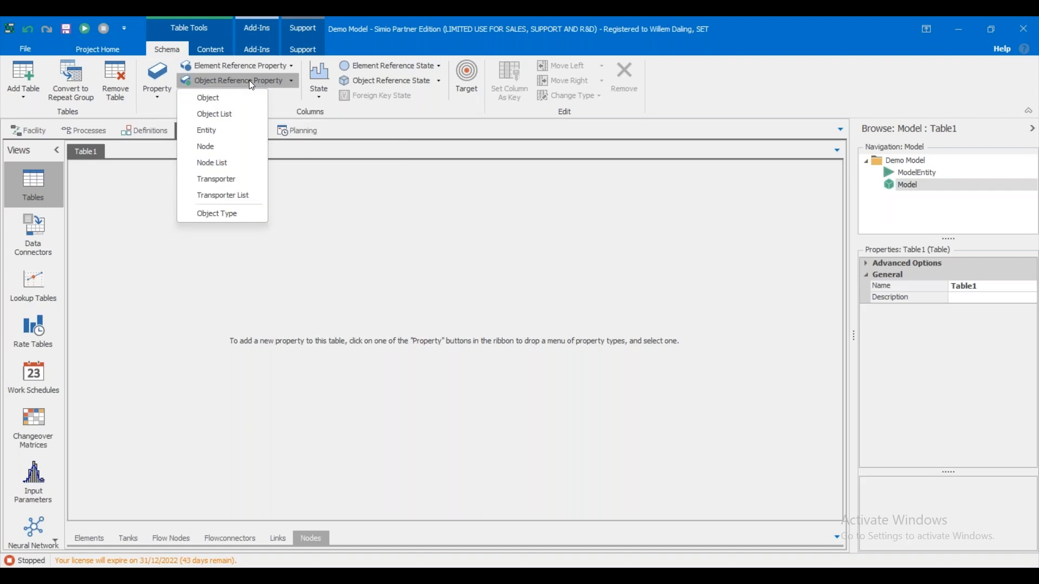
pyautogui.click(210, 148)
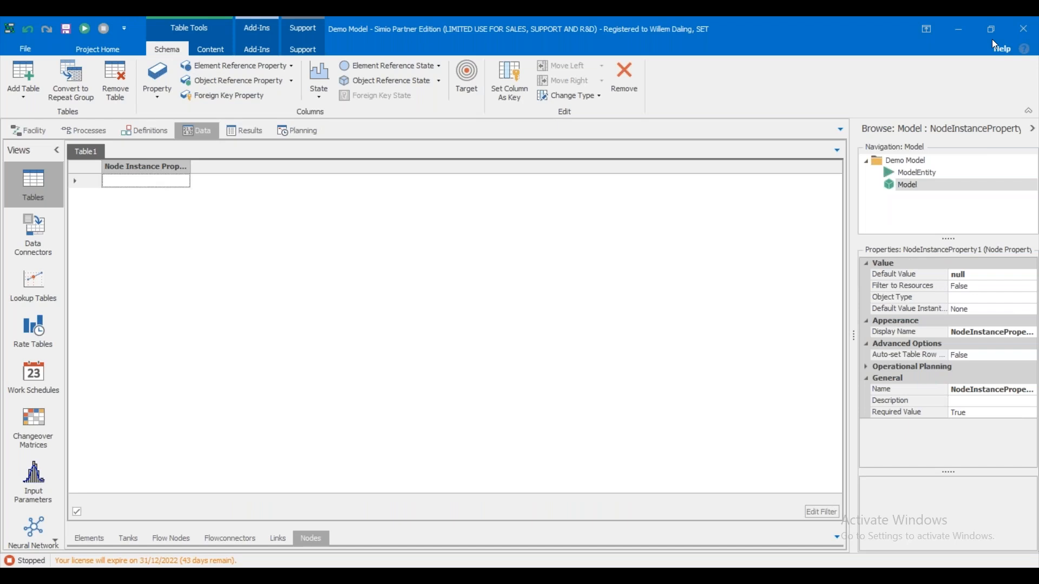
# Rename the node reference column of Table1 as Node.
pyautogui.click(157, 172)
pyautogui.click(156, 167)
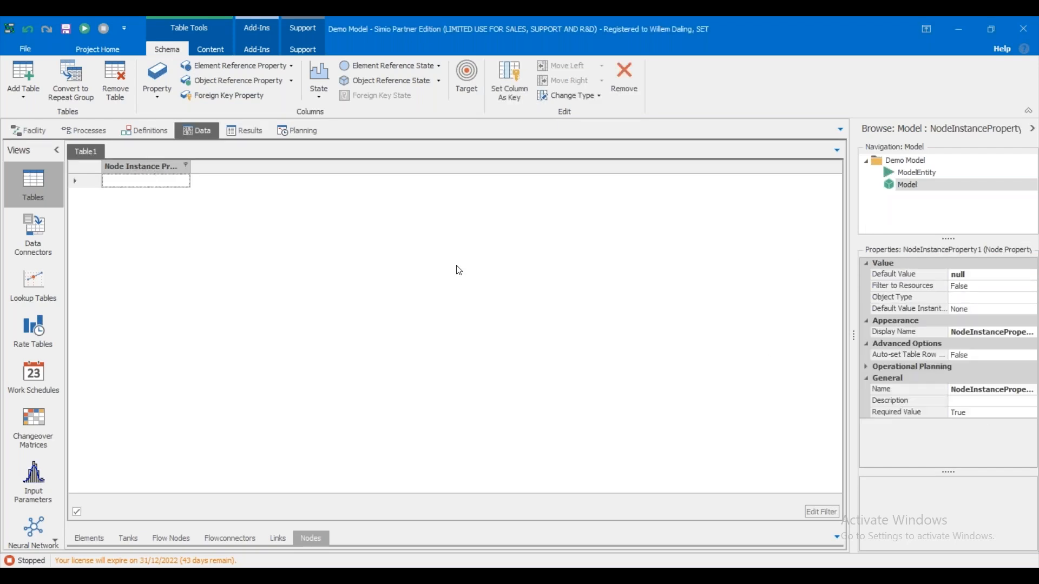
pyautogui.click(1005, 391)
pyautogui.hotkey('ctrl', 'a')
pyautogui.write('Node')
pyautogui.press('Return')
pyautogui.click(260, 247)
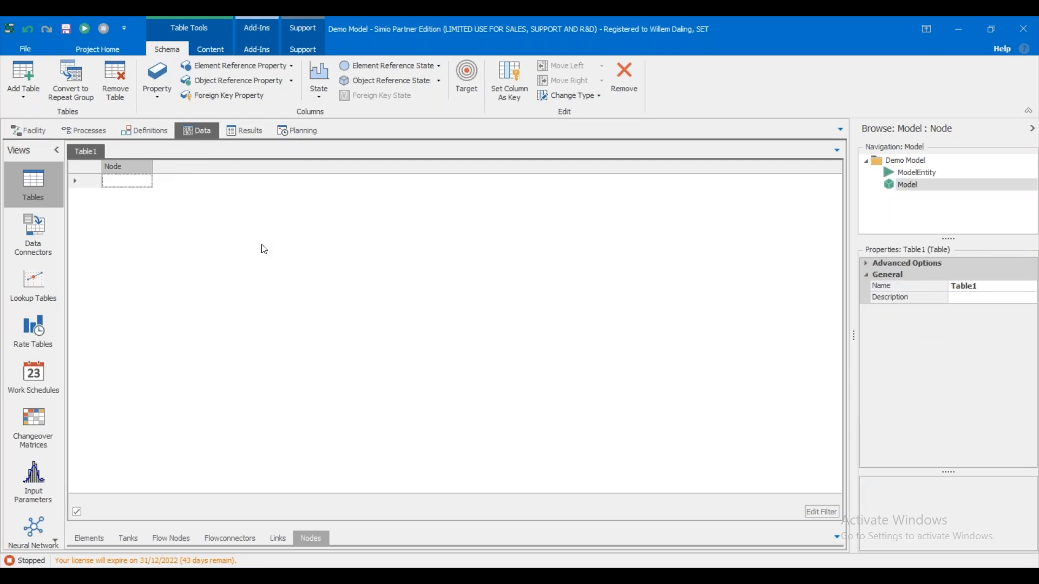
# Set the Node column's default value instantiation to AutoCreateInstance with object type BasicNode, and expand its initial physical characteristics.
pyautogui.click(124, 168)
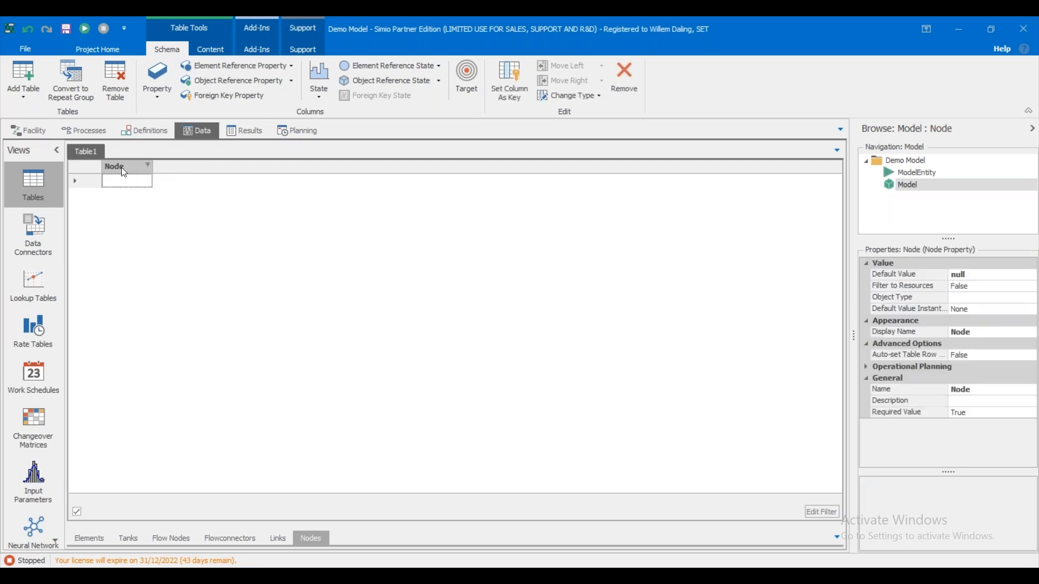
pyautogui.click(914, 308)
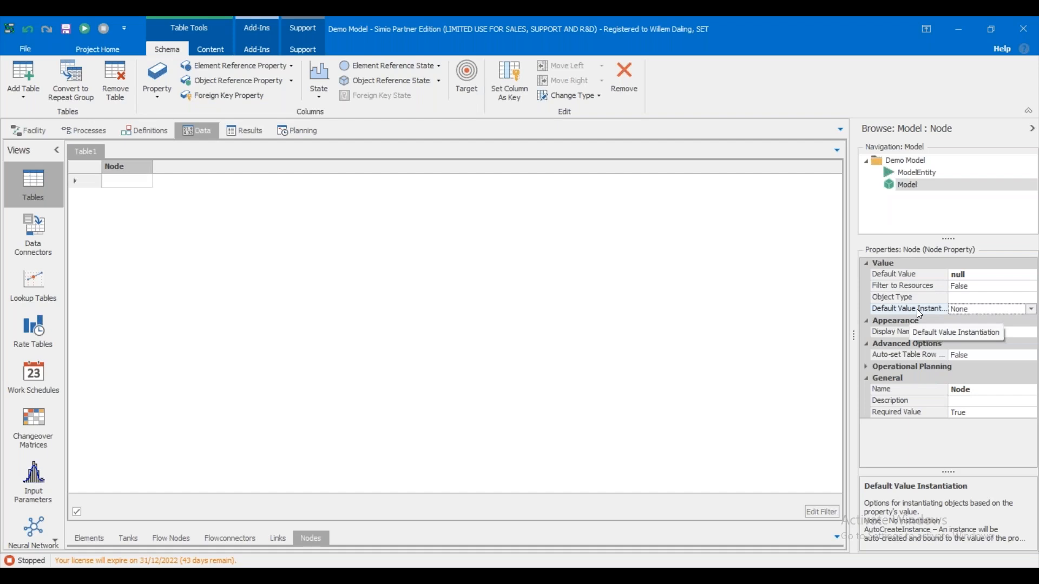
pyautogui.click(953, 309)
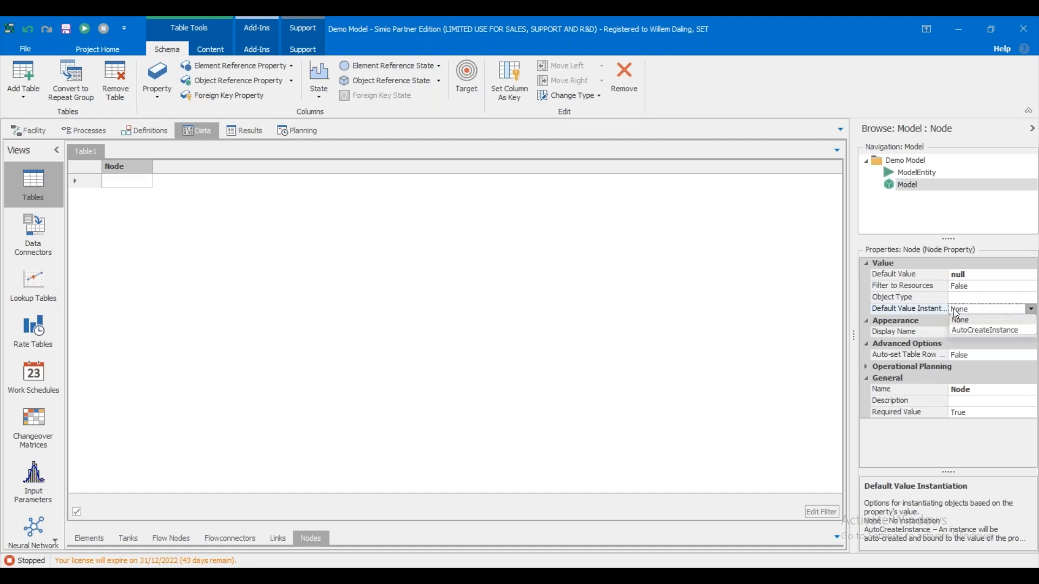
pyautogui.click(968, 331)
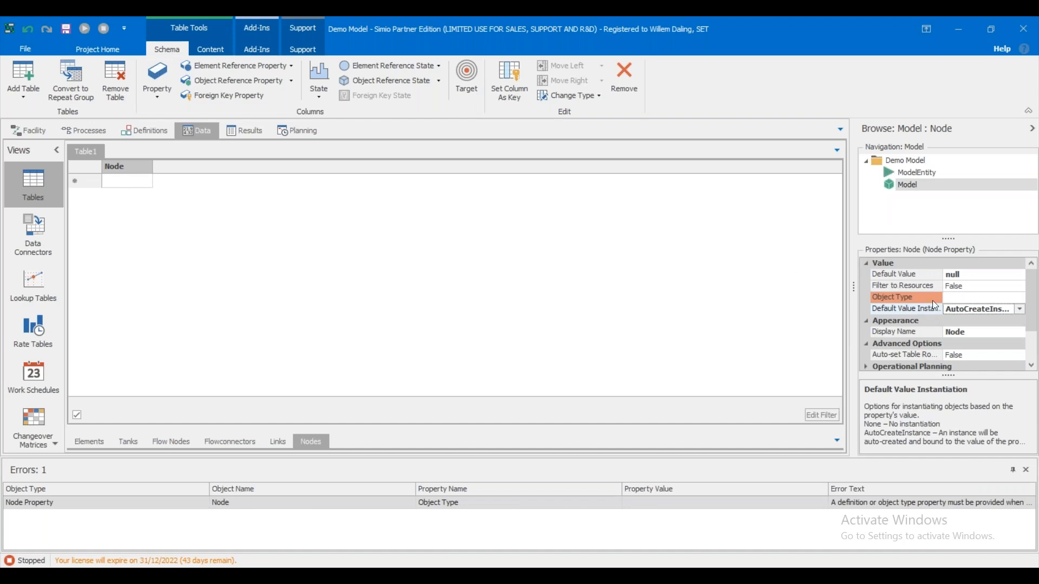
pyautogui.click(963, 297)
pyautogui.click(962, 309)
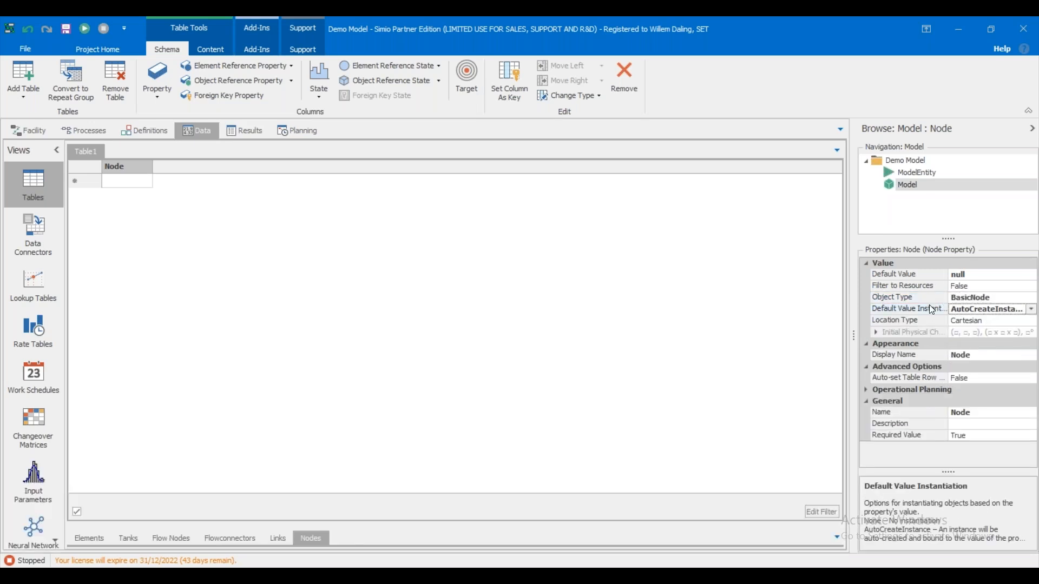
pyautogui.click(877, 333)
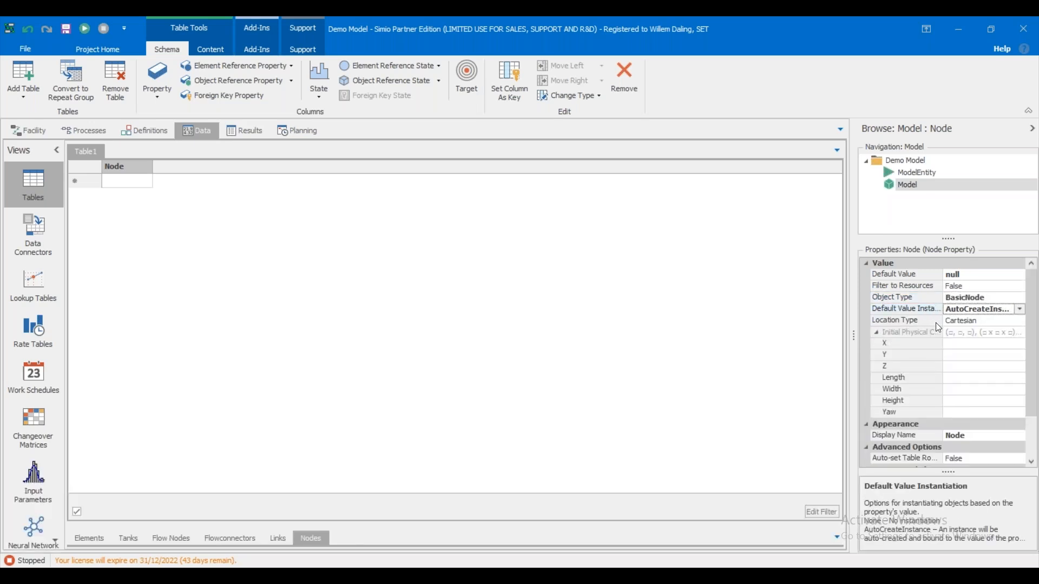
pyautogui.moveTo(925, 340)
pyautogui.mouseDown()
pyautogui.moveTo(913, 366)
pyautogui.moveTo(916, 338)
pyautogui.mouseUp()
pyautogui.click(916, 342)
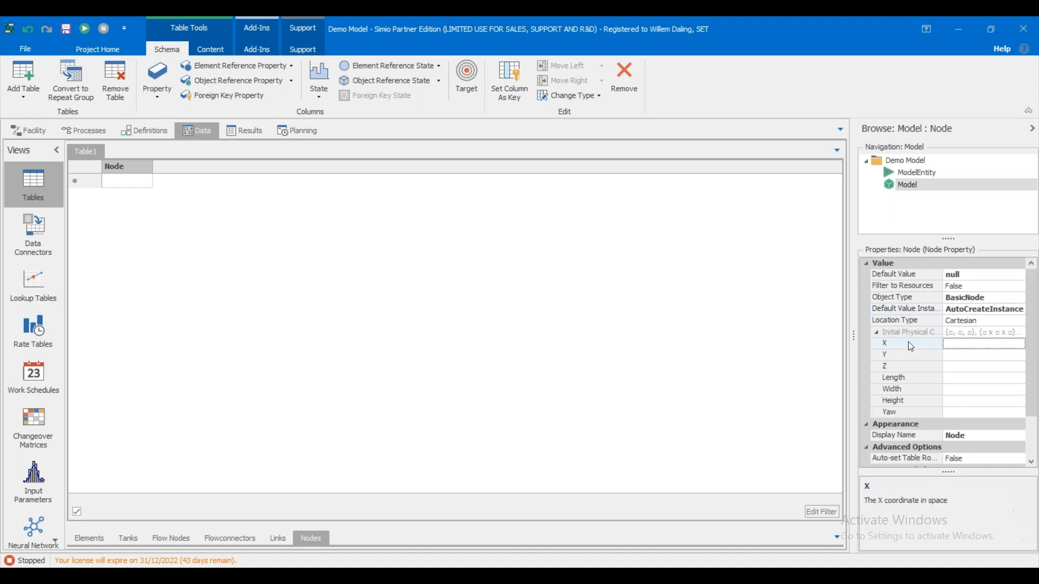
pyautogui.click(891, 355)
pyautogui.click(297, 230)
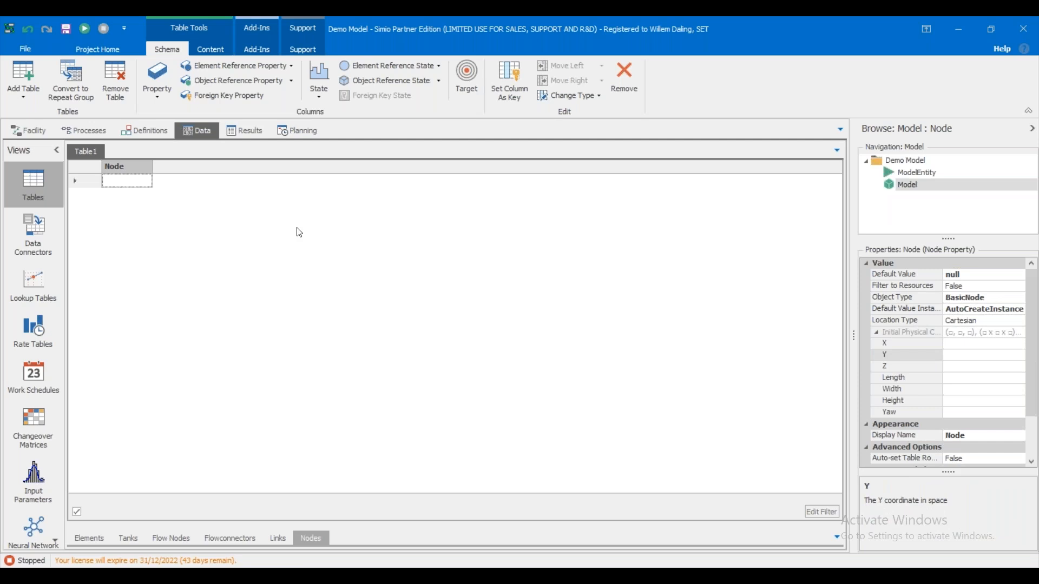
# Add three Real property columns to Table1 after the Node column.
pyautogui.click(162, 88)
pyautogui.click(163, 88)
pyautogui.click(164, 93)
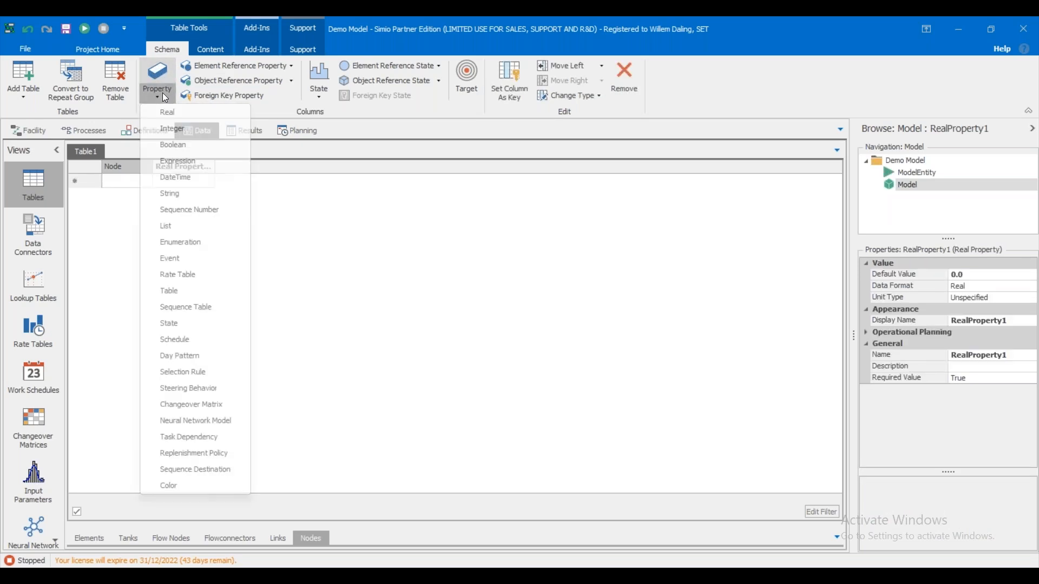
pyautogui.click(167, 112)
pyautogui.click(165, 96)
pyautogui.click(168, 112)
# Rename the three Real property columns of Table1 as X, Y and Z.
pyautogui.click(187, 167)
pyautogui.click(1006, 355)
pyautogui.write('X')
pyautogui.press('Return')
pyautogui.click(223, 168)
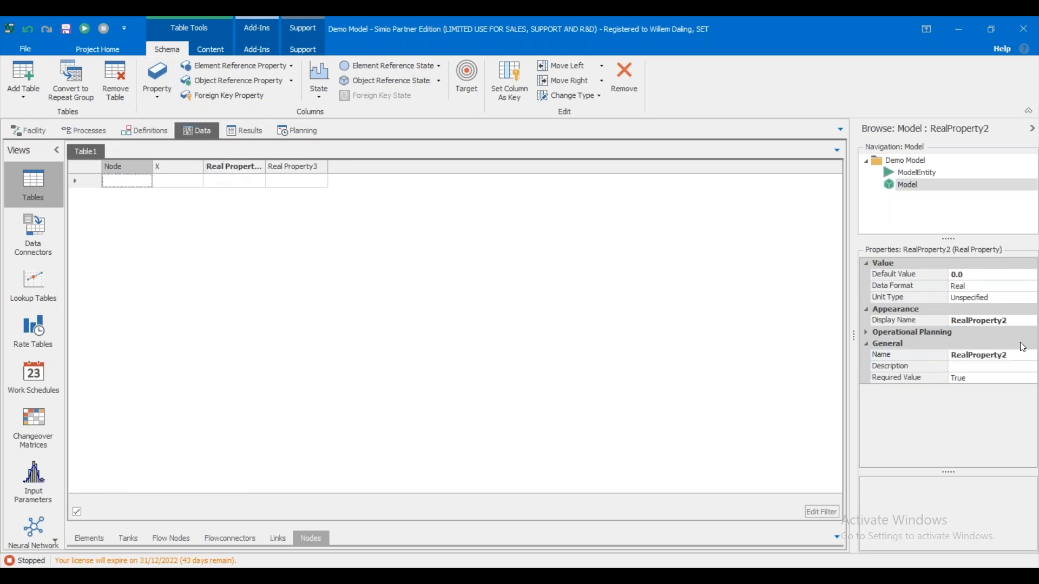
pyautogui.click(941, 355)
pyautogui.write('Y')
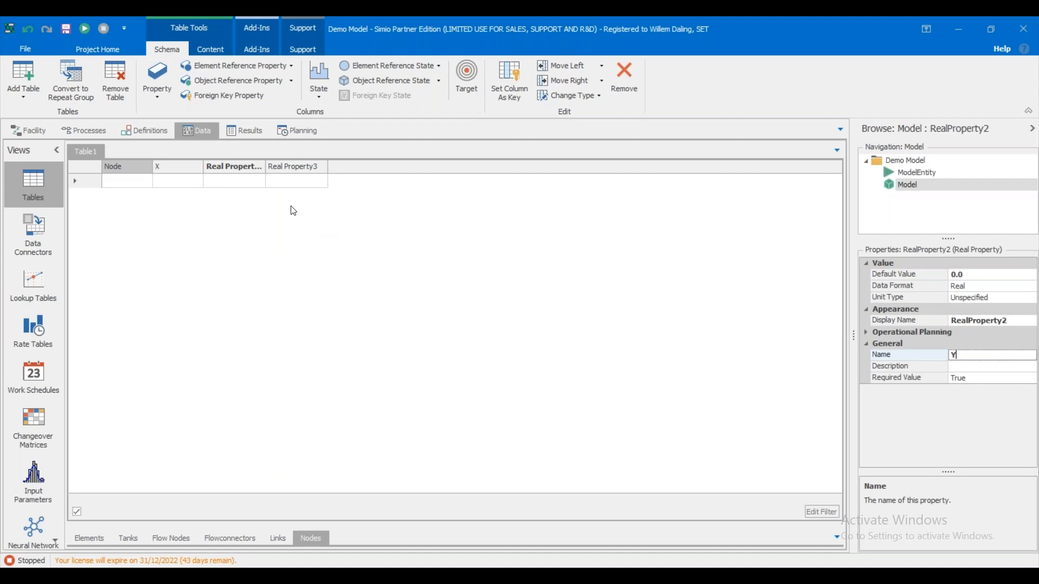
pyautogui.click(291, 168)
pyautogui.click(933, 355)
pyautogui.write('Z')
# Link the Node column's initial X, Y and Z coordinates to the table columns X, Y and Z.
pyautogui.click(125, 165)
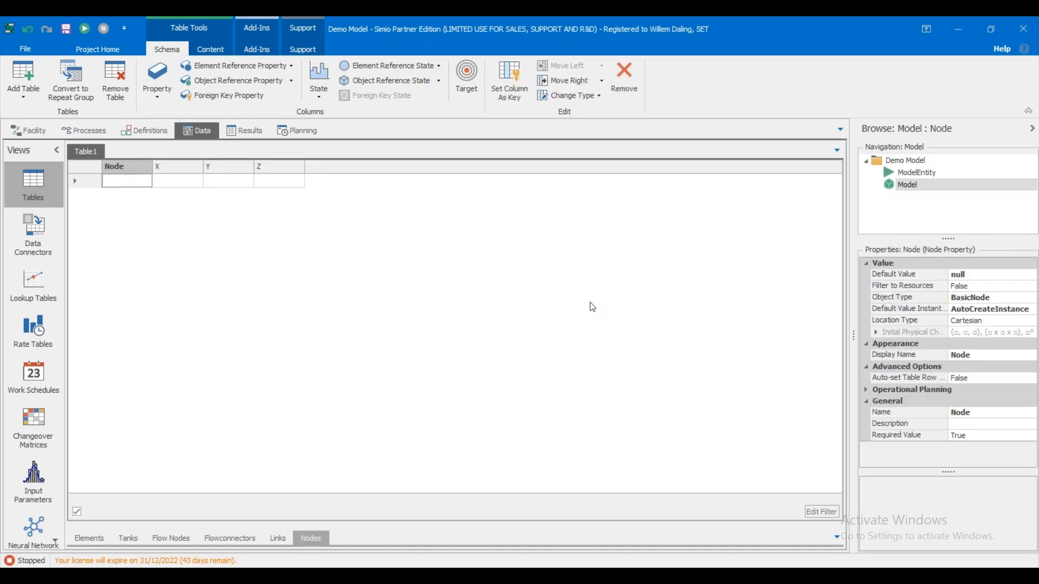
pyautogui.click(876, 333)
pyautogui.click(882, 344)
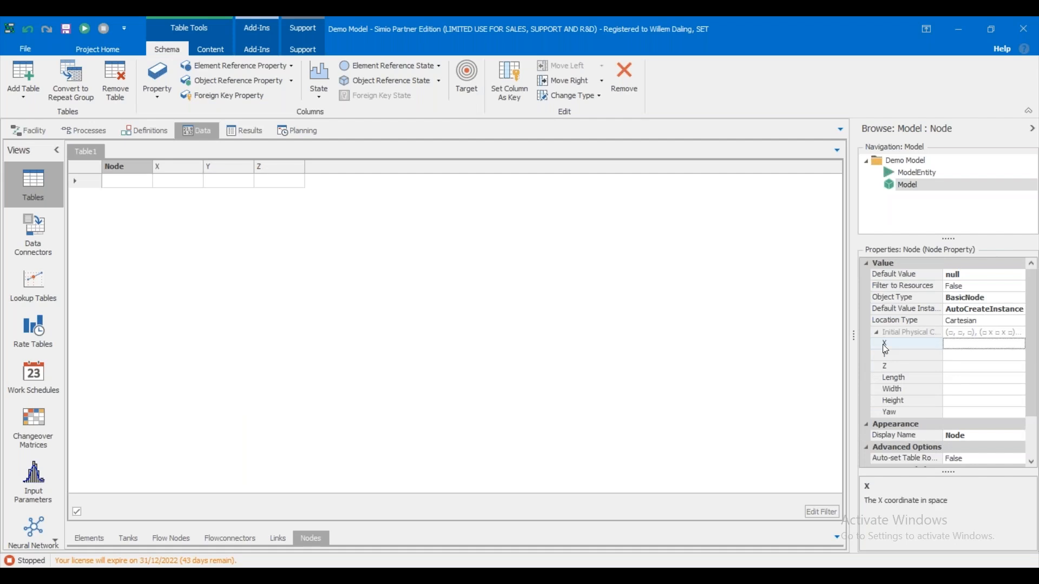
pyautogui.click(952, 343)
pyautogui.write('X')
pyautogui.click(961, 357)
pyautogui.write('Y')
pyautogui.click(963, 370)
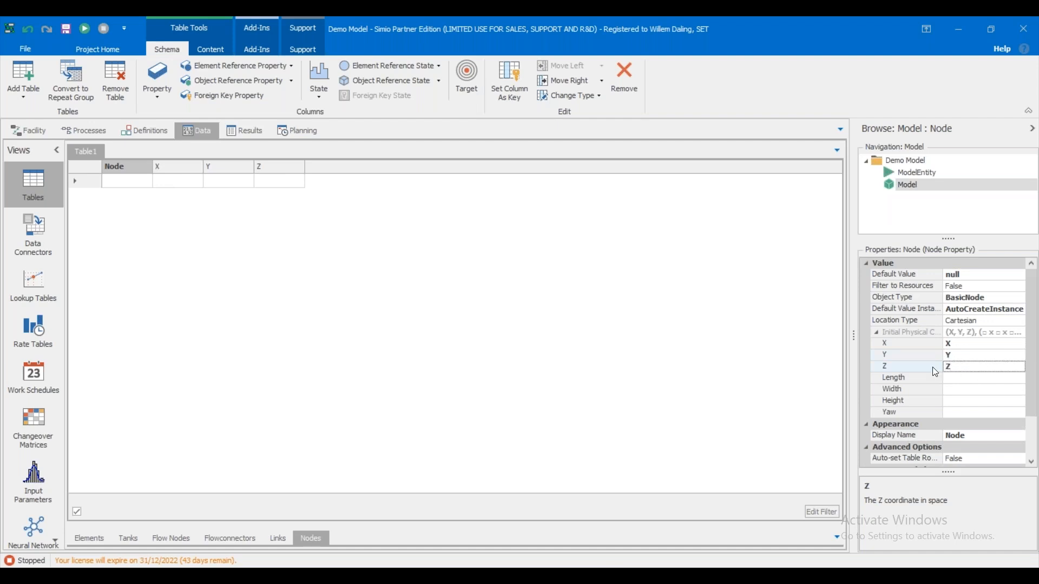
# Enter Node1 in the first row of Table1 and select the auto-created node in the Facility view.
pyautogui.click(150, 182)
pyautogui.click(131, 179)
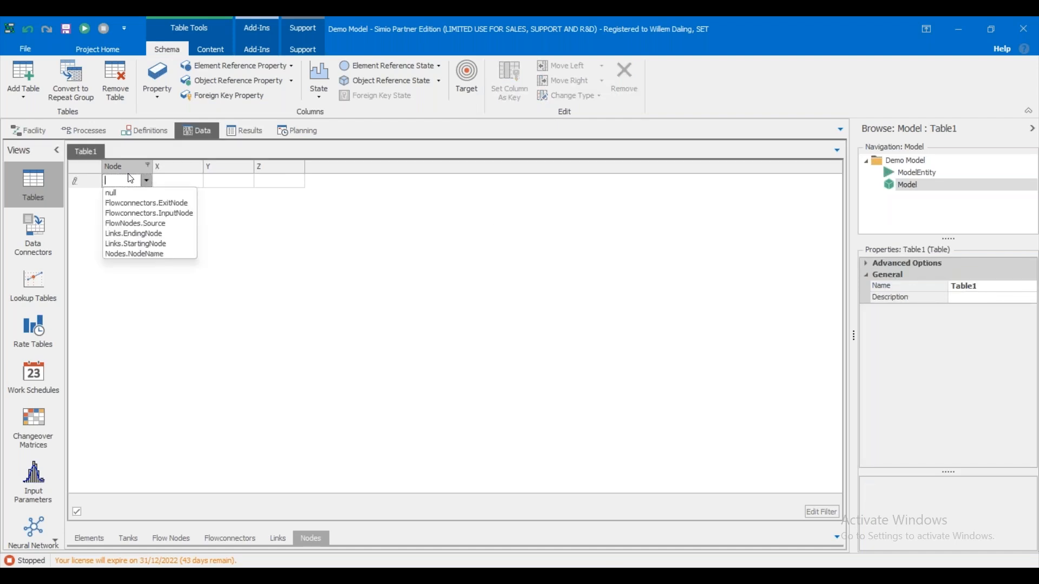
pyautogui.write('No')
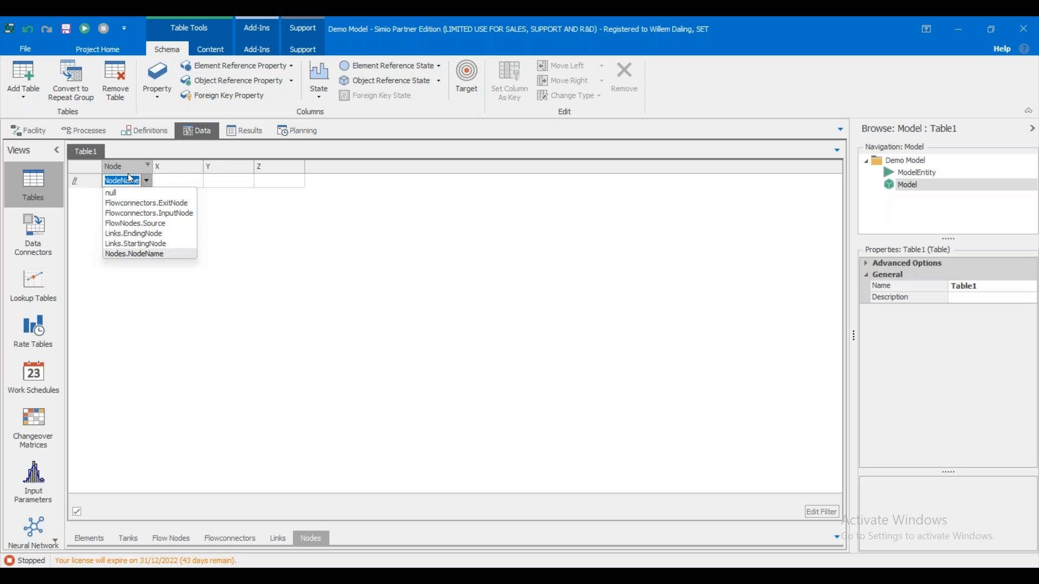
pyautogui.write('den')
pyautogui.hotkey('ctrl', 'a')
pyautogui.write('Npode')
pyautogui.press('BackSpace')
pyautogui.write('ode1')
pyautogui.press('Return')
pyautogui.press('Return')
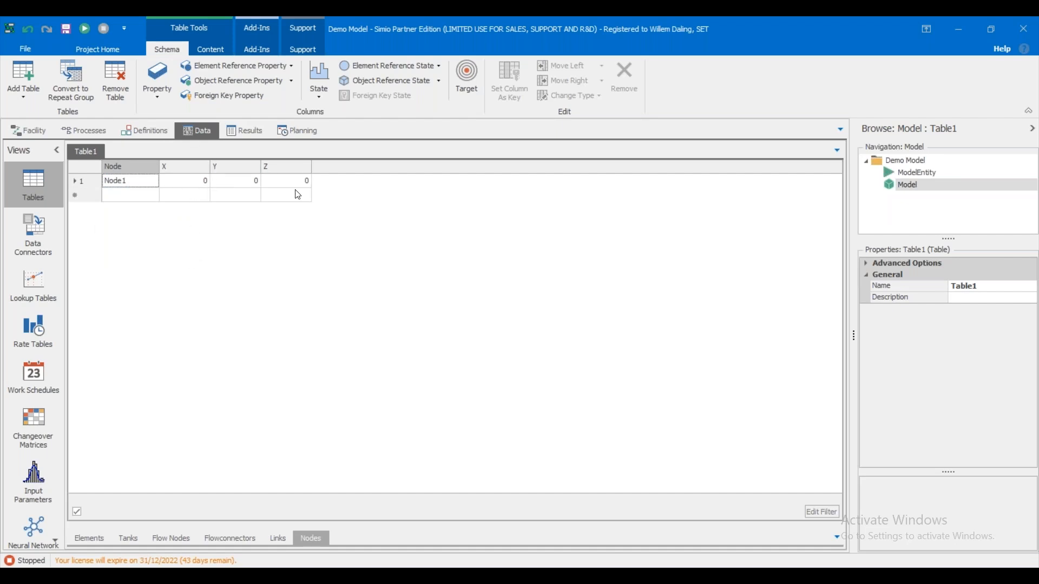
pyautogui.click(30, 130)
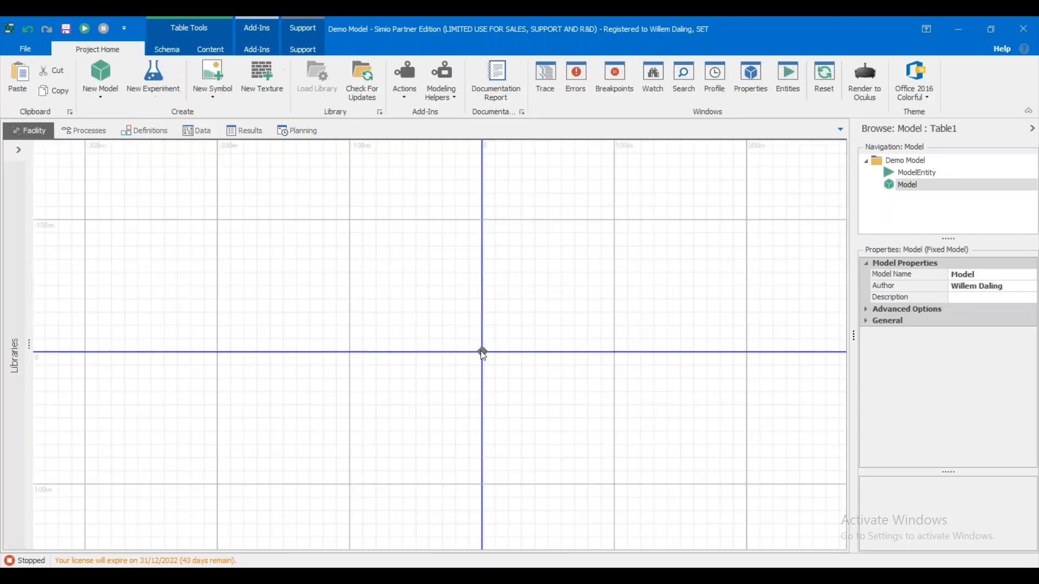
pyautogui.click(483, 352)
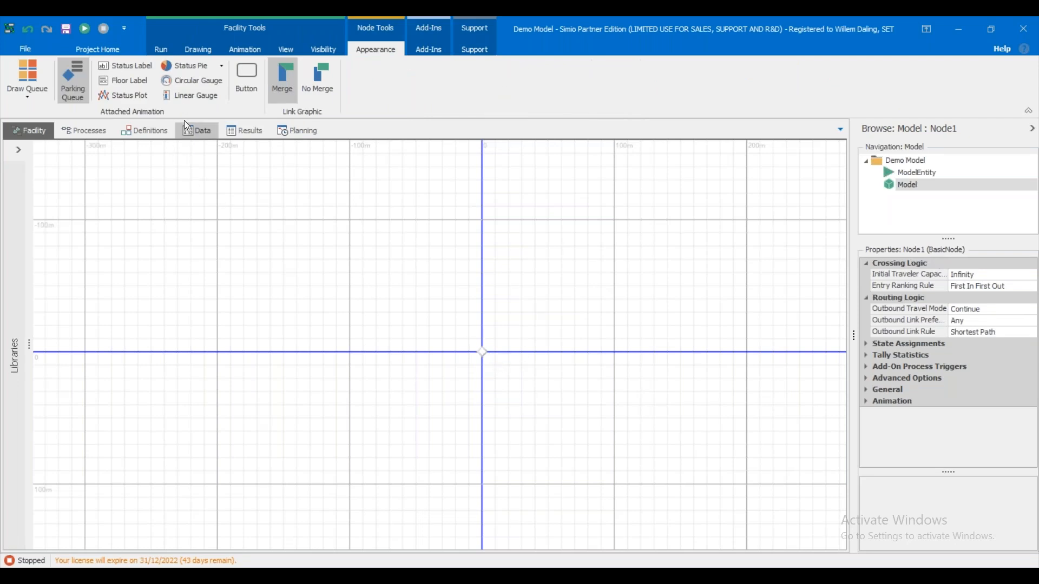
# Add two more rows to Table1 for the nodes Node2 and Node3.
pyautogui.click(198, 132)
pyautogui.click(129, 196)
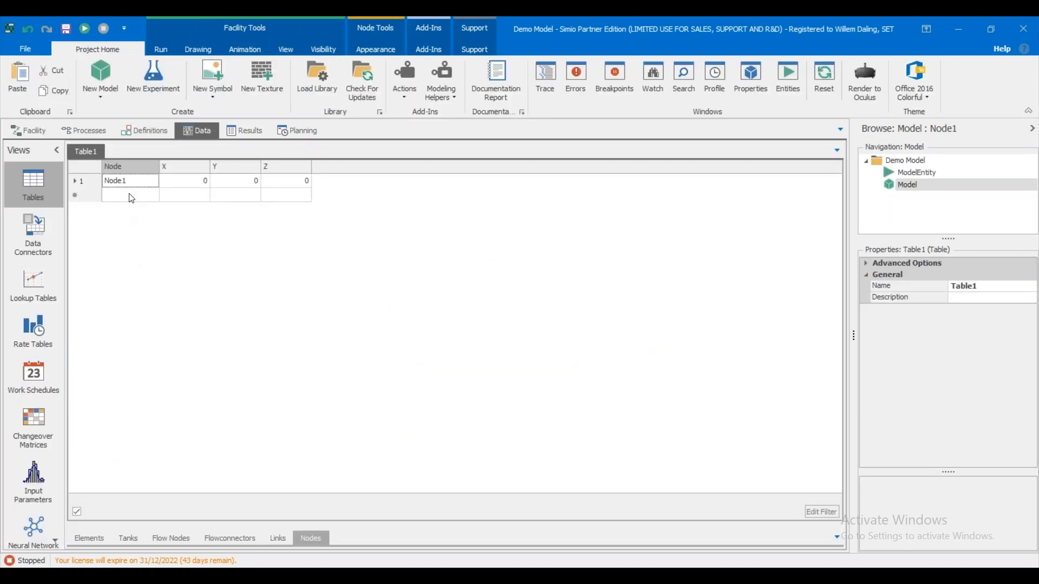
pyautogui.write('NODE2')
pyautogui.press('Return')
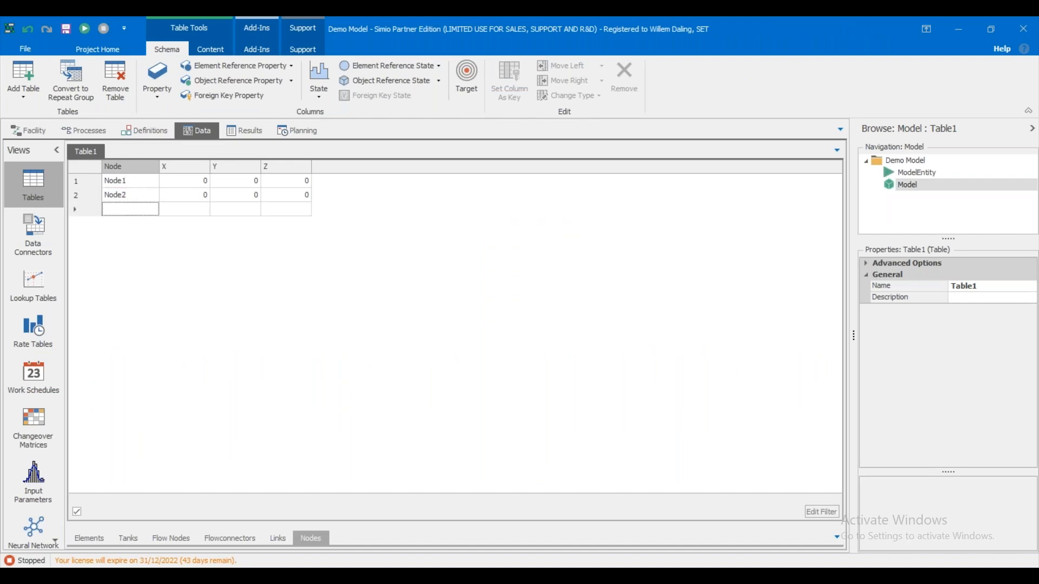
pyautogui.write('Node')
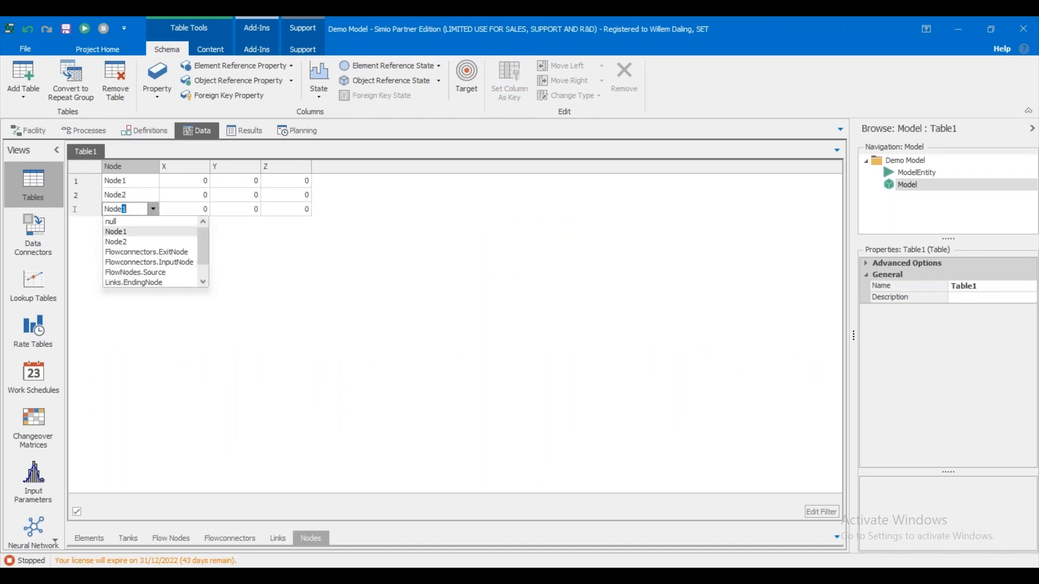
pyautogui.write('3')
pyautogui.click(329, 334)
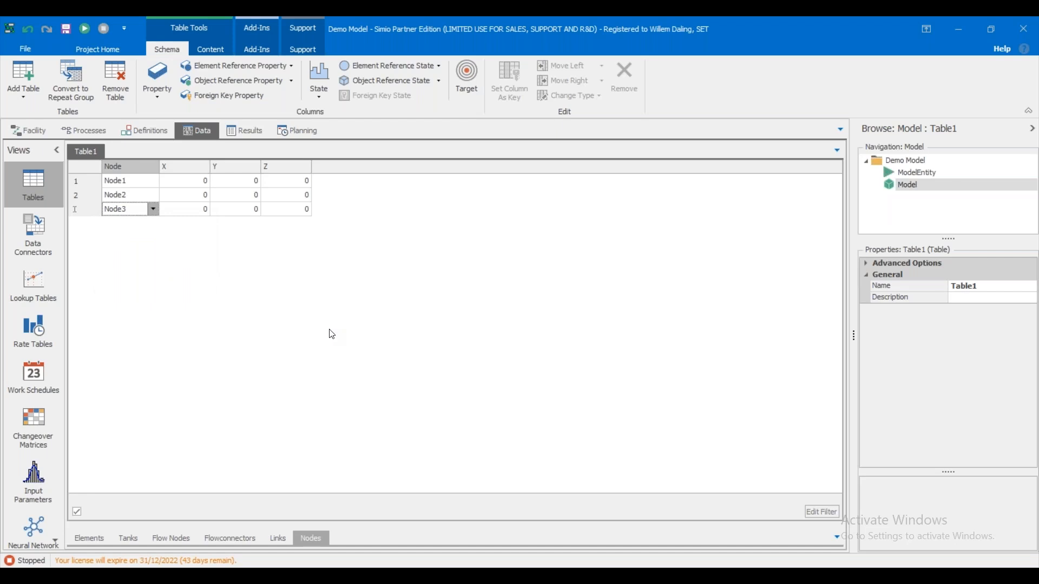
# Set the X coordinate of Node2 to 5 and of Node3 to 10, and check their placement in the Facility view.
pyautogui.click(185, 197)
pyautogui.click(186, 197)
pyautogui.press('Down')
pyautogui.write('10')
pyautogui.click(38, 132)
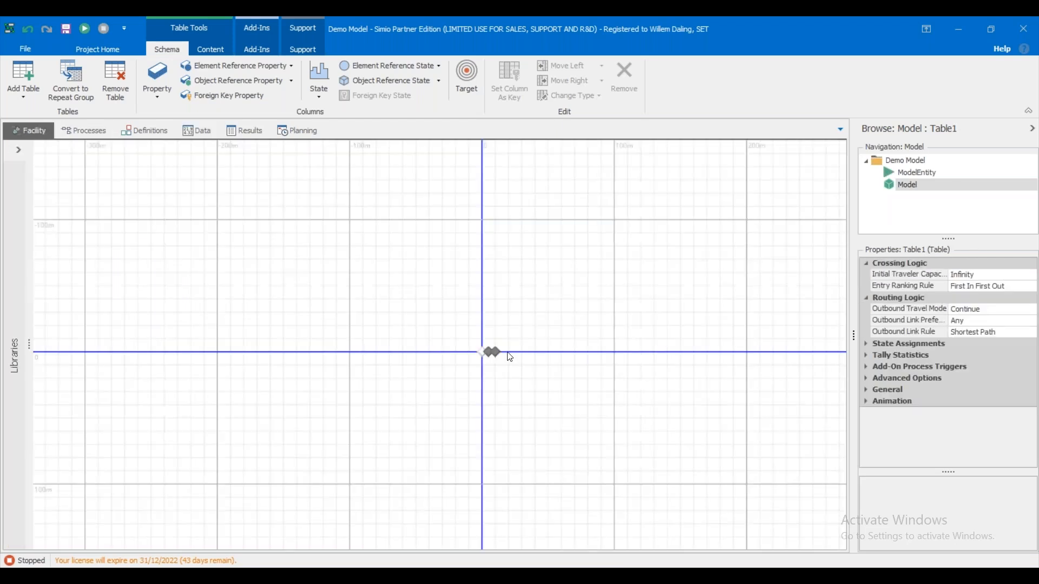
pyautogui.click(499, 360)
pyautogui.scroll(6, 499, 360)
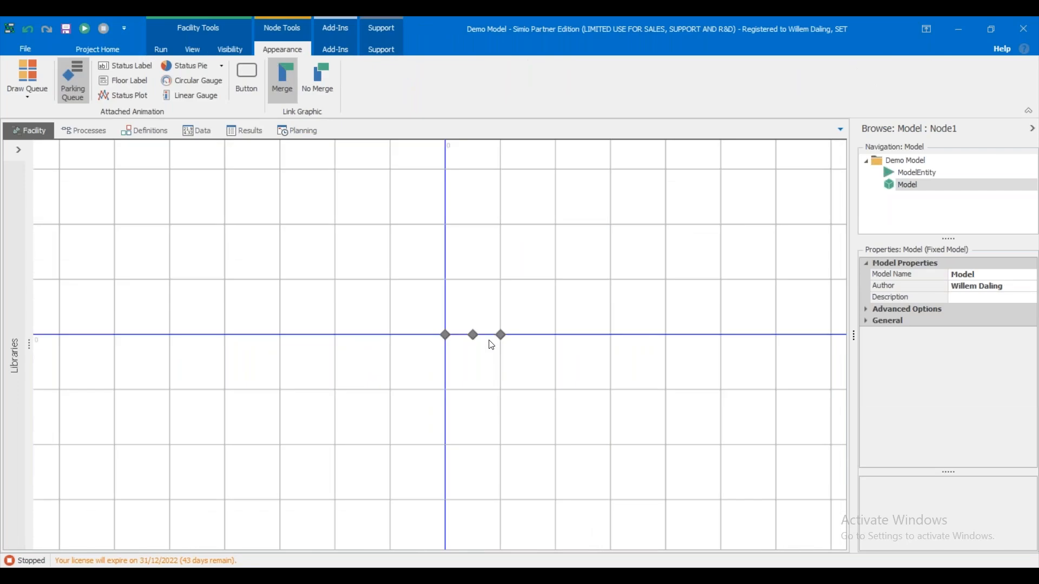
pyautogui.scroll(5, 471, 316)
pyautogui.moveTo(471, 316); pyautogui.dragTo(442, 315)
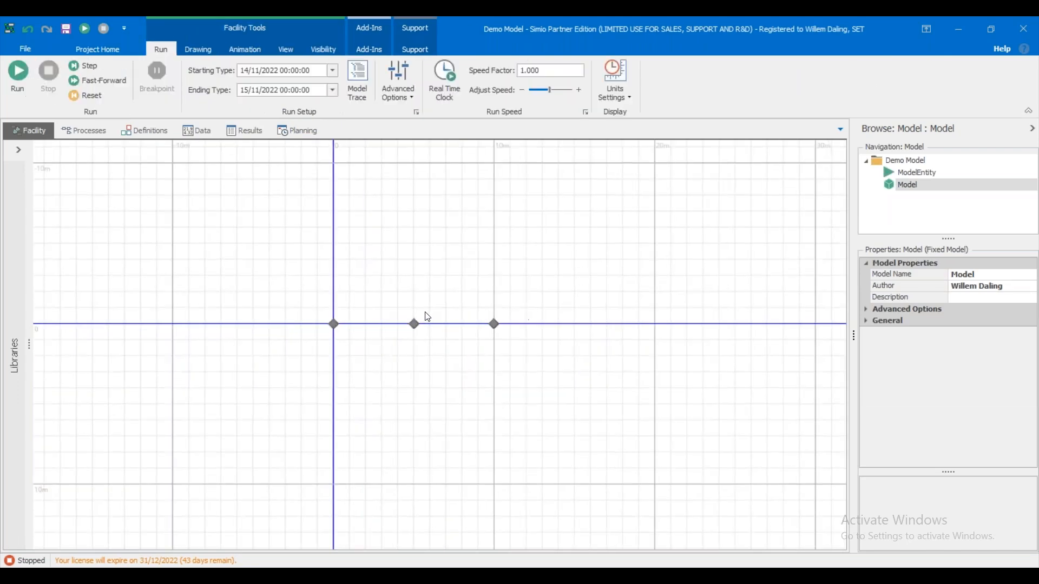
# Add a second data table with an object reference column named LinkName.
pyautogui.click(211, 139)
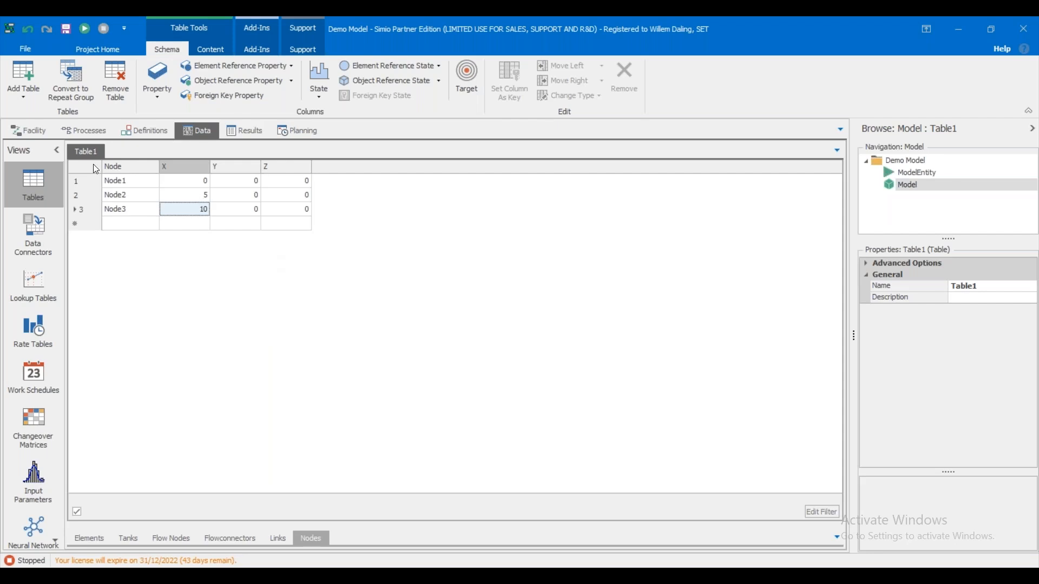
pyautogui.click(26, 73)
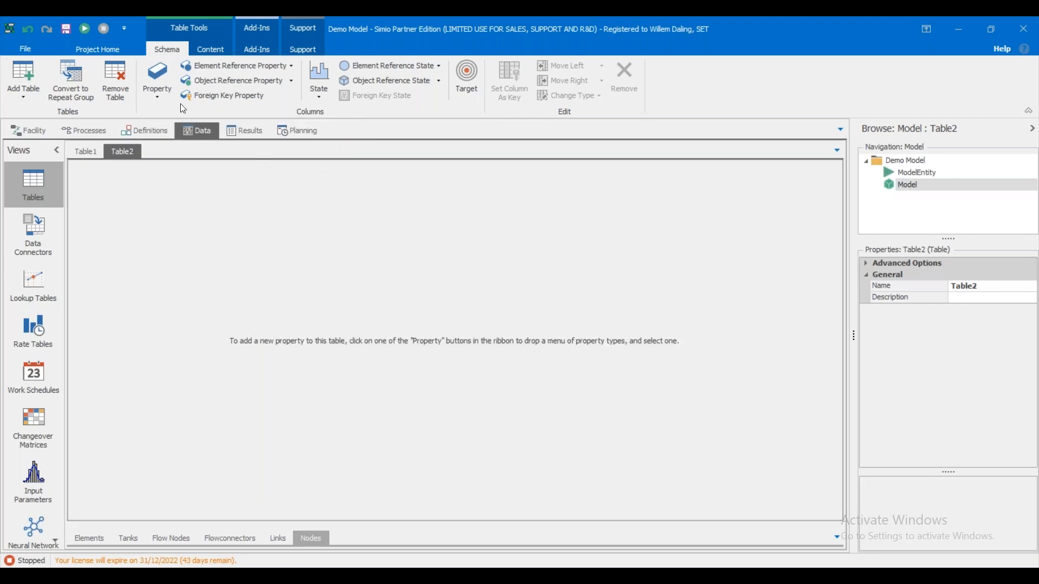
pyautogui.click(262, 80)
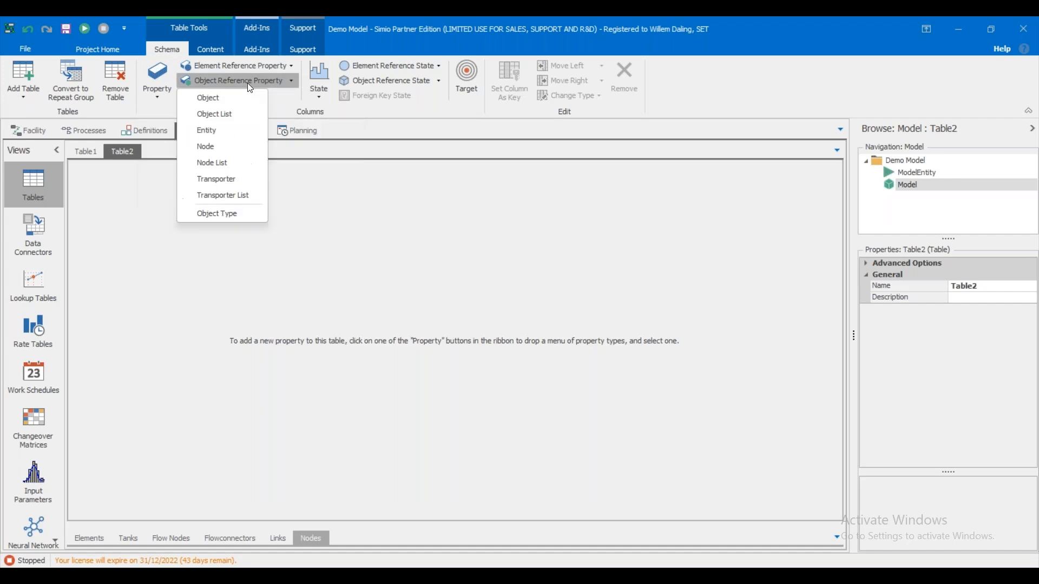
pyautogui.click(221, 99)
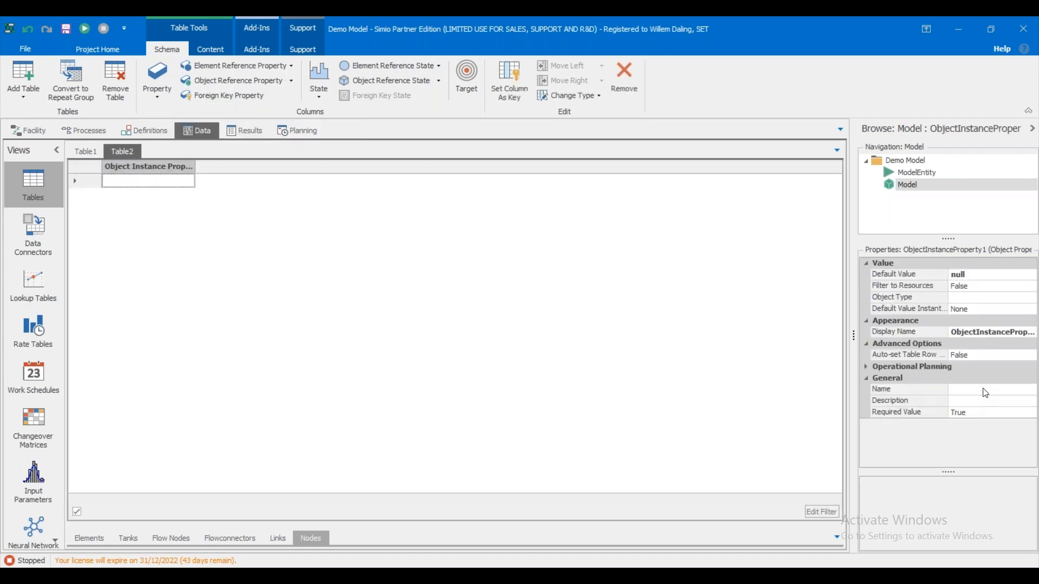
pyautogui.click(997, 389)
pyautogui.write('LinkName')
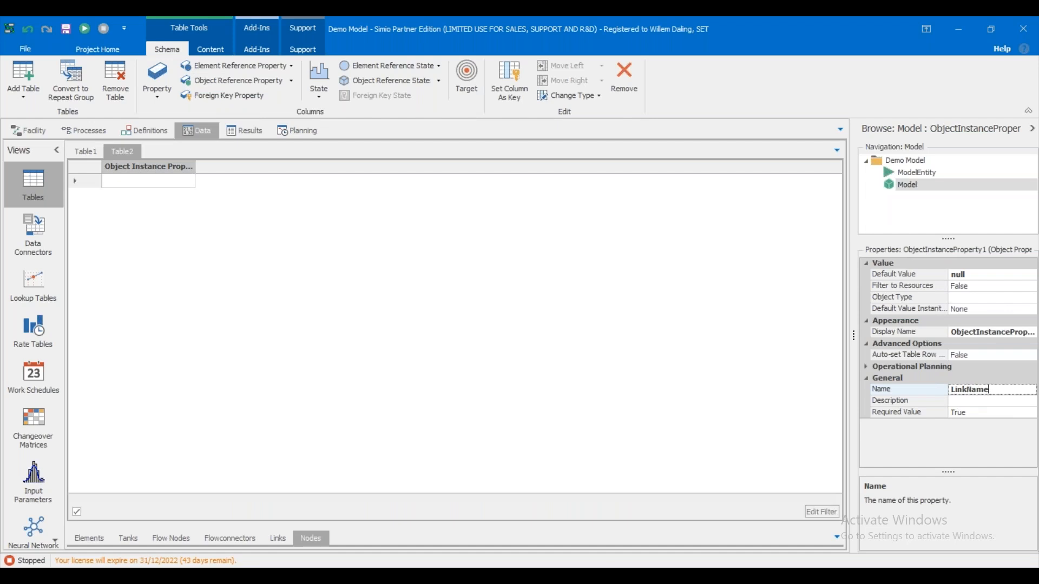
pyautogui.press('Return')
# Set the LinkName column's default value instantiation to AutoCreateInstance and its object type to Path.
pyautogui.click(953, 310)
pyautogui.click(967, 326)
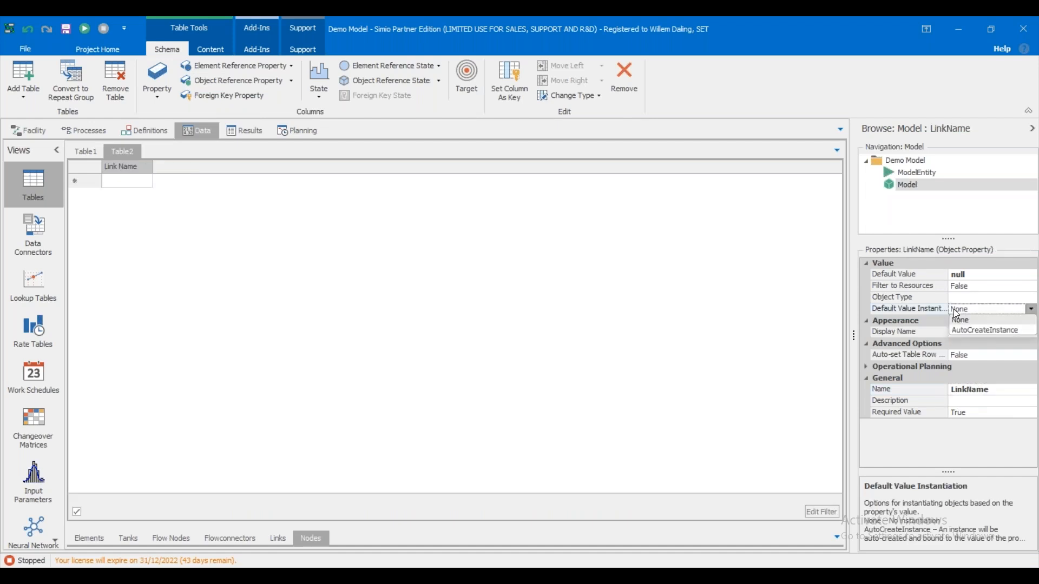
pyautogui.click(961, 299)
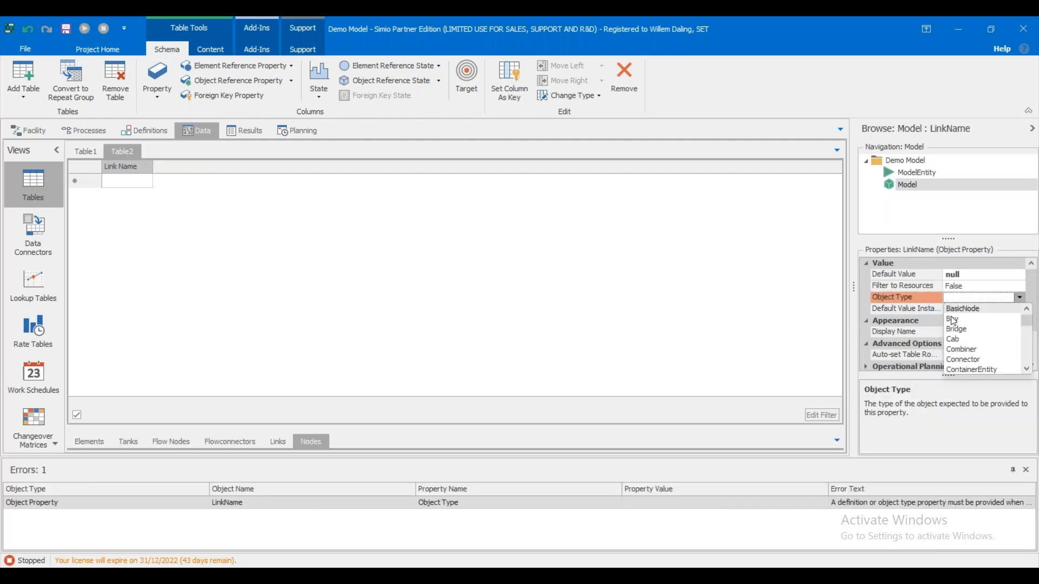
pyautogui.write('Path')
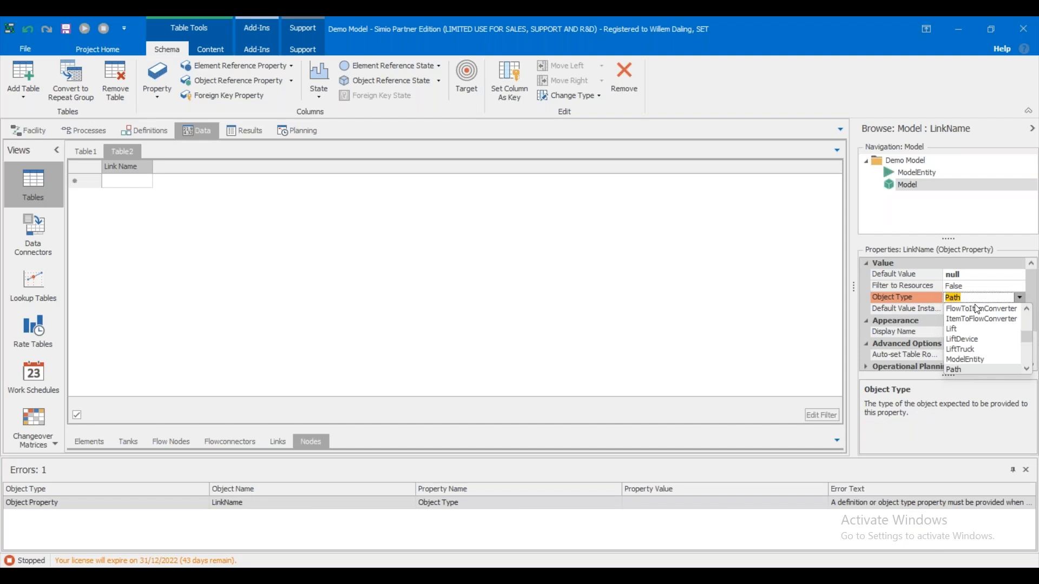
pyautogui.press('Return')
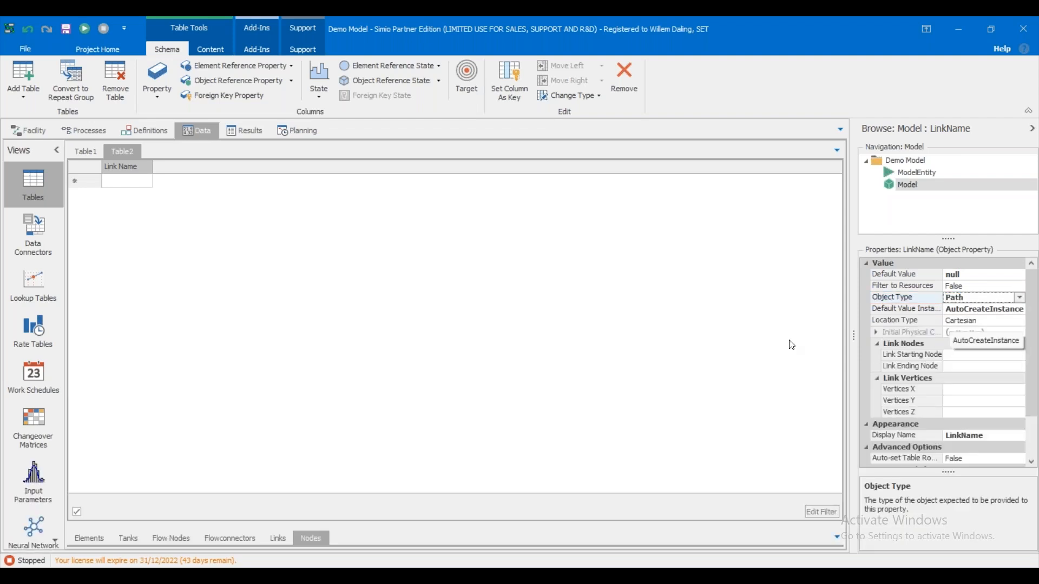
# Examine the Link Starting Node and Link Ending Node properties of the LinkName column.
pyautogui.click(912, 358)
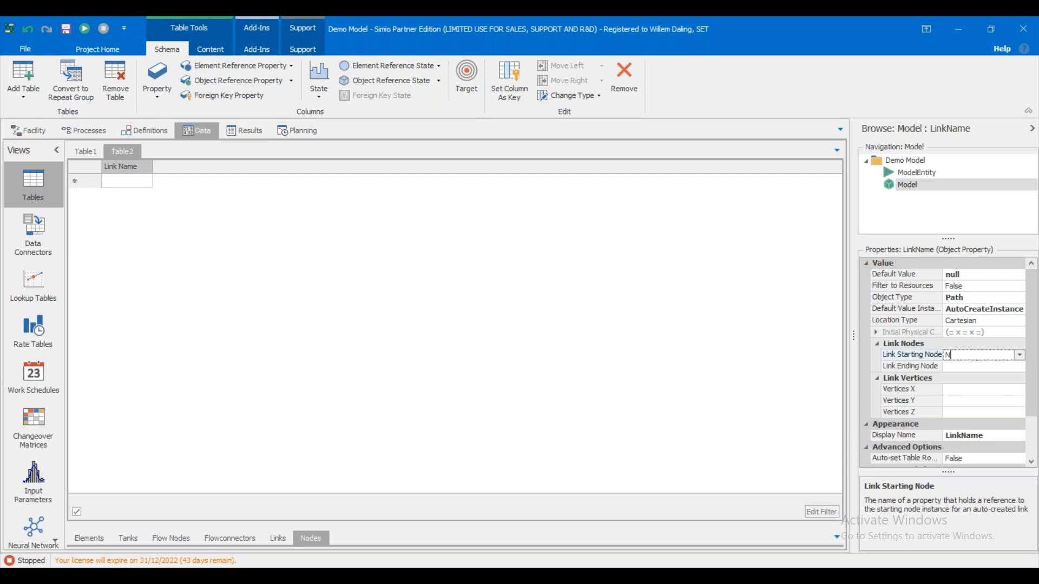
pyautogui.click(109, 180)
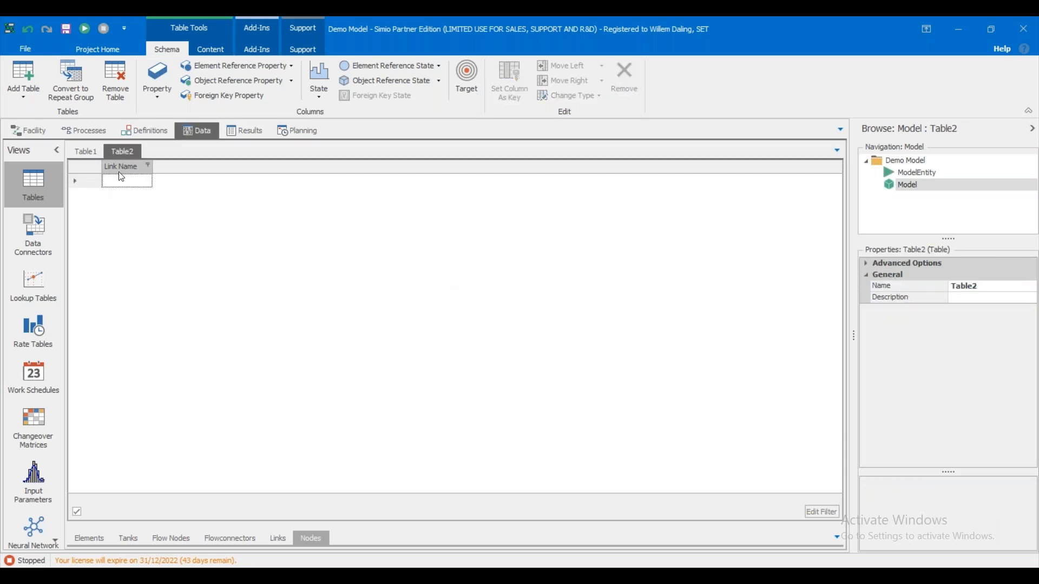
pyautogui.click(118, 165)
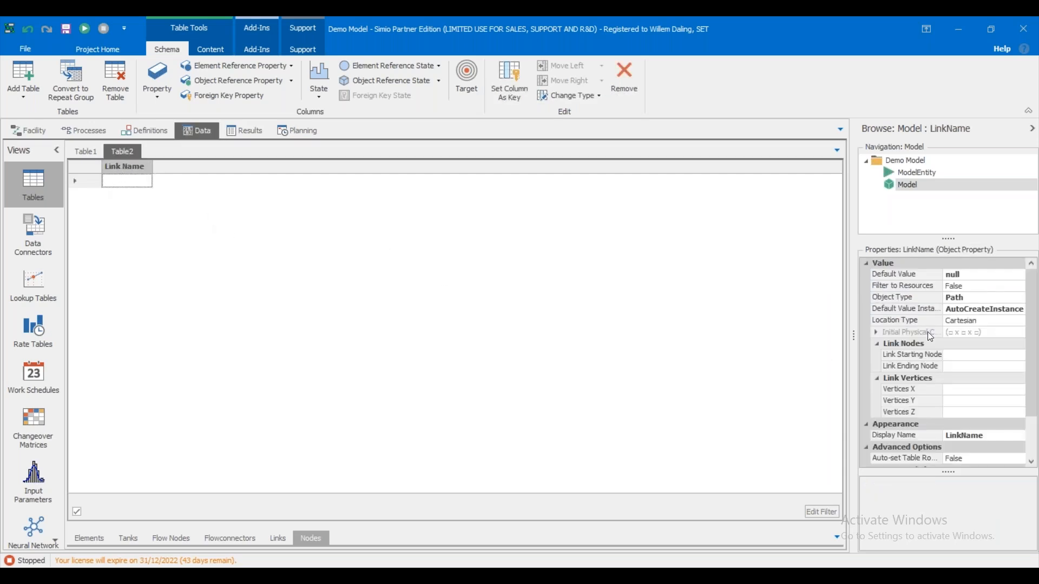
pyautogui.click(881, 334)
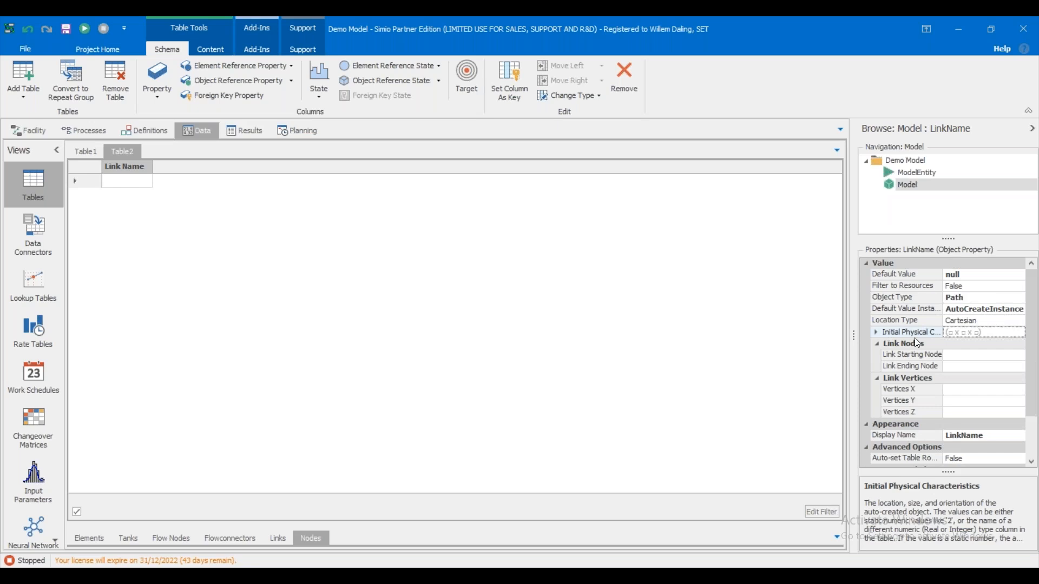
pyautogui.click(913, 357)
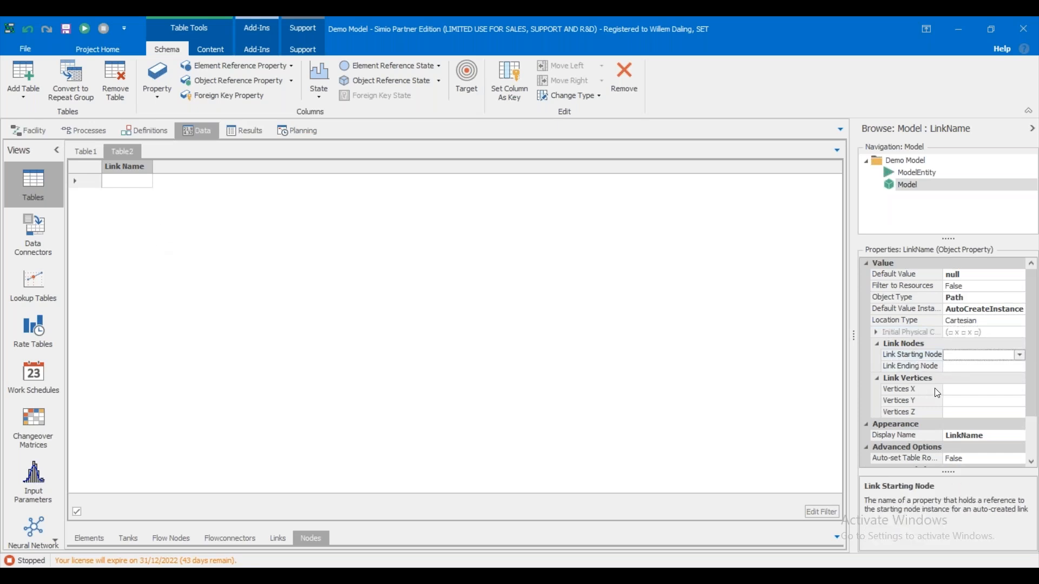
pyautogui.click(911, 367)
pyautogui.click(920, 356)
pyautogui.click(364, 211)
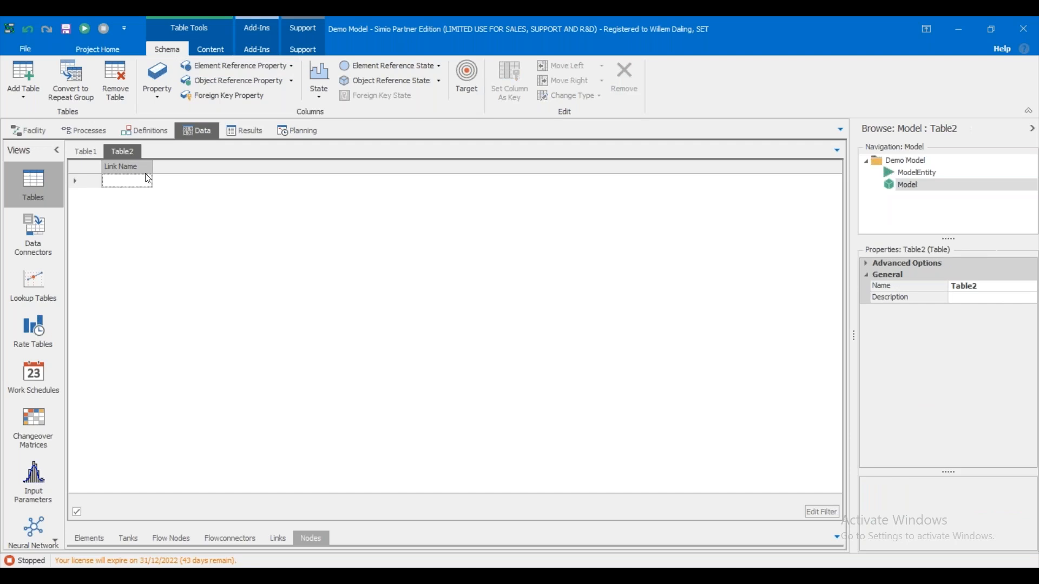
# Add two node reference columns to Table2 after the Link Name column.
pyautogui.click(127, 167)
pyautogui.click(206, 83)
pyautogui.click(203, 144)
pyautogui.click(221, 82)
pyautogui.click(207, 147)
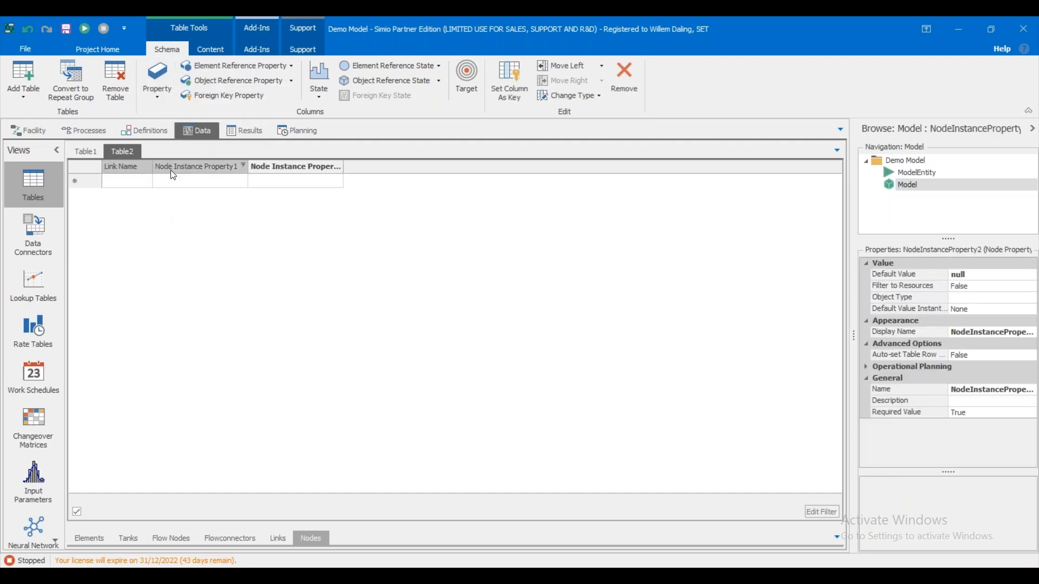
# Rename the two node reference columns in Table2 as StartingNode and EndingNode.
pyautogui.click(967, 388)
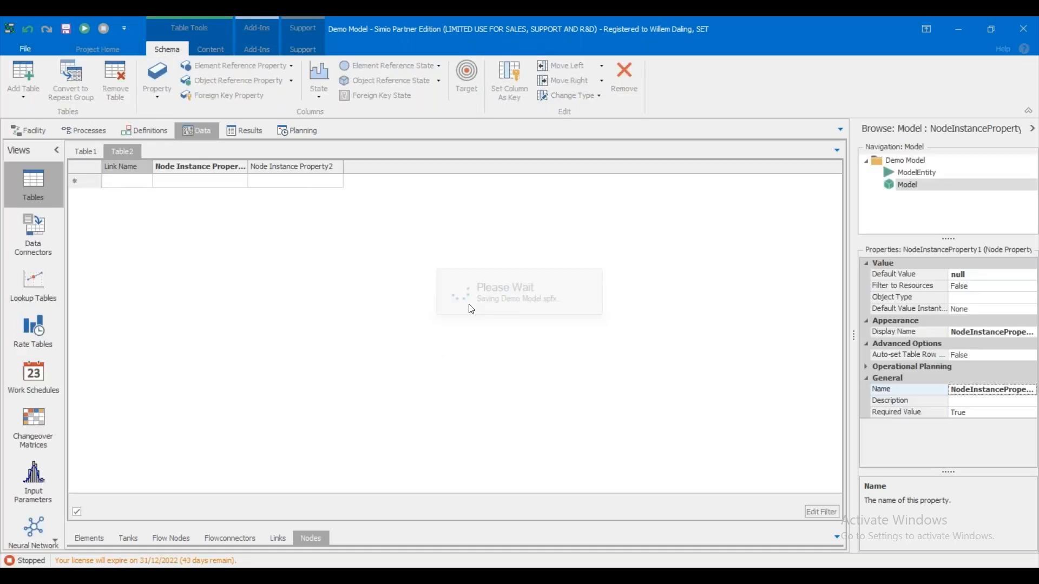
pyautogui.click(966, 394)
pyautogui.write('StartingNode')
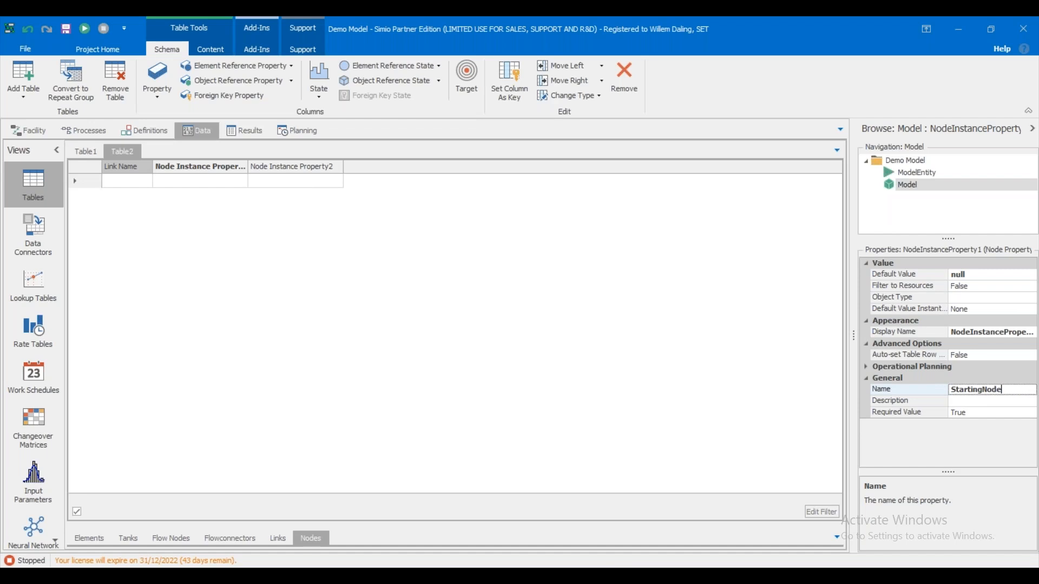
pyautogui.press('Return')
pyautogui.click(232, 164)
pyautogui.click(967, 392)
pyautogui.write('EndingNopde')
pyautogui.press('Return')
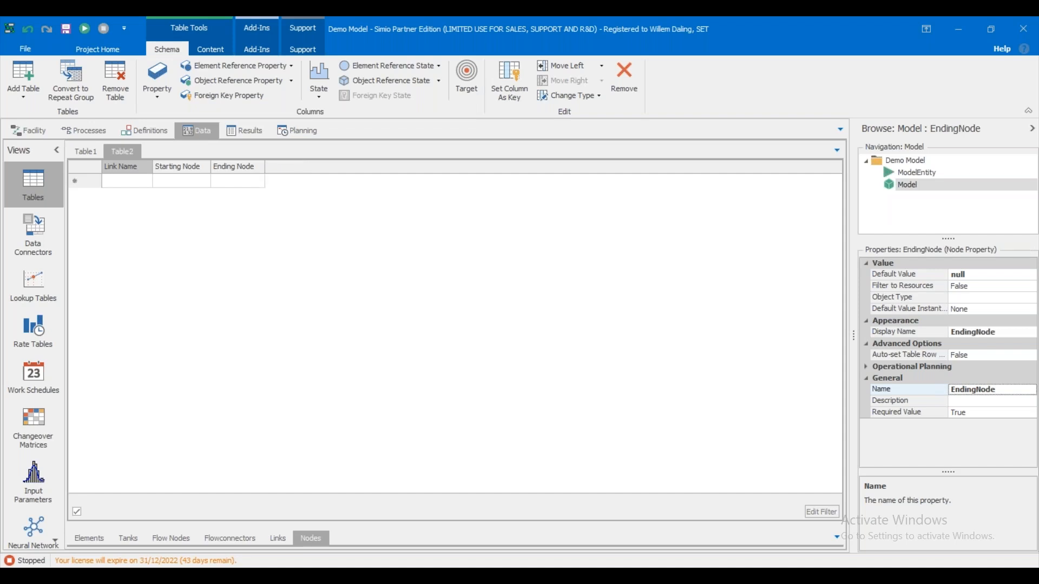
# Compare the link node properties of the LinkName column with the Starting Node and Ending Node columns of Table2.
pyautogui.click(124, 169)
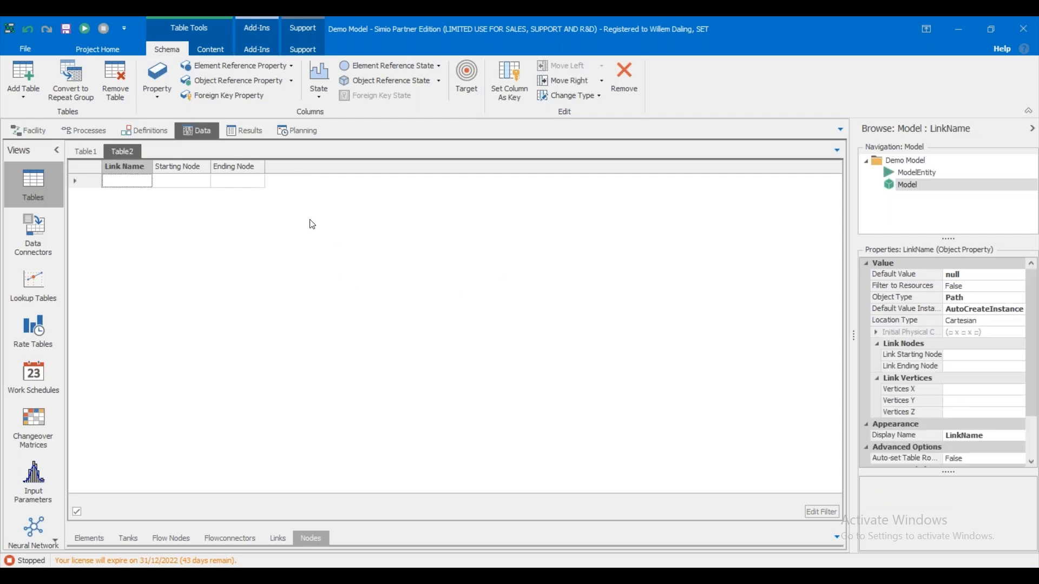
pyautogui.click(182, 168)
pyautogui.click(181, 169)
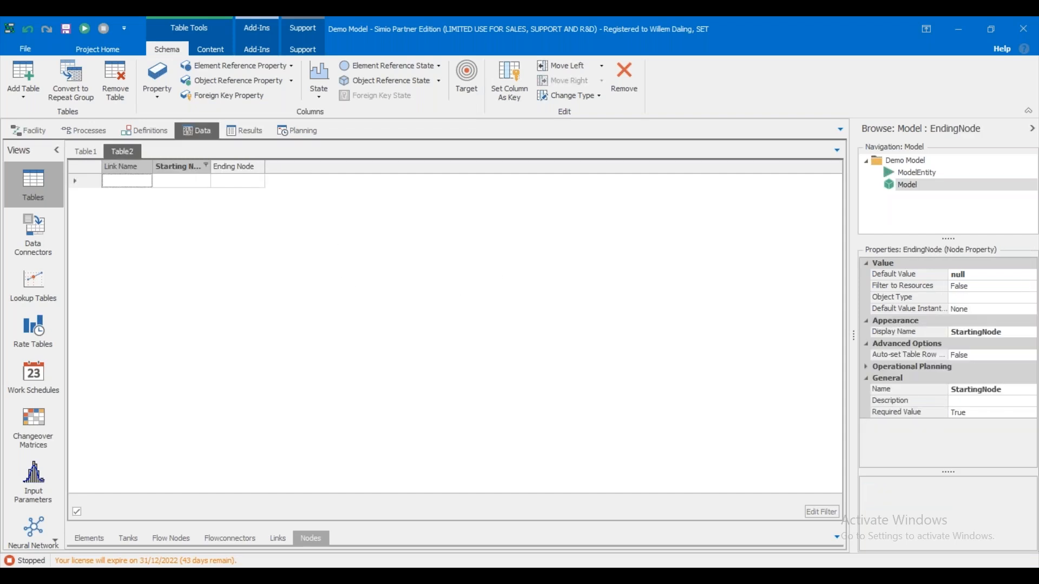
pyautogui.click(124, 167)
pyautogui.click(921, 355)
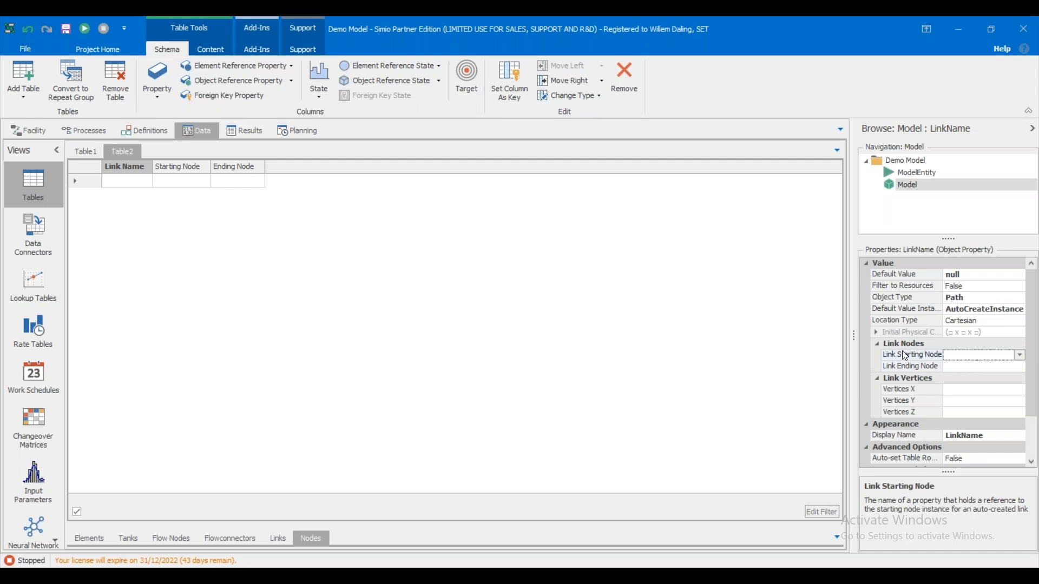
pyautogui.click(914, 368)
pyautogui.click(914, 356)
pyautogui.click(165, 167)
pyautogui.click(127, 167)
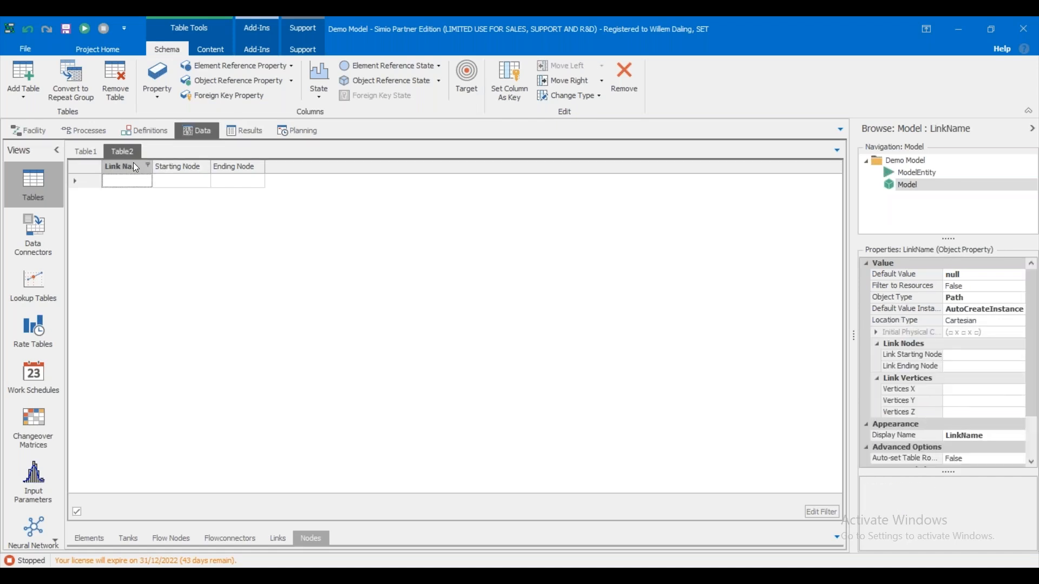
pyautogui.click(179, 165)
# Link the LinkName column's Link Starting Node to StartingNode and its Link Ending Node to EndingNode.
pyautogui.click(111, 167)
pyautogui.click(961, 359)
pyautogui.write('StartingNode')
pyautogui.press('Return')
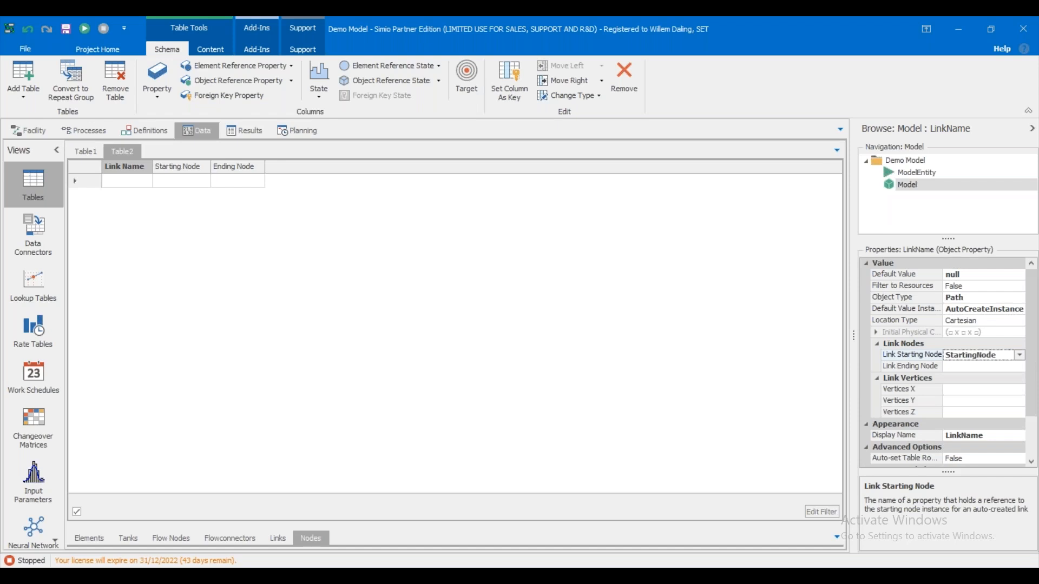
pyautogui.click(983, 366)
pyautogui.write('EndingNode')
pyautogui.press('Return')
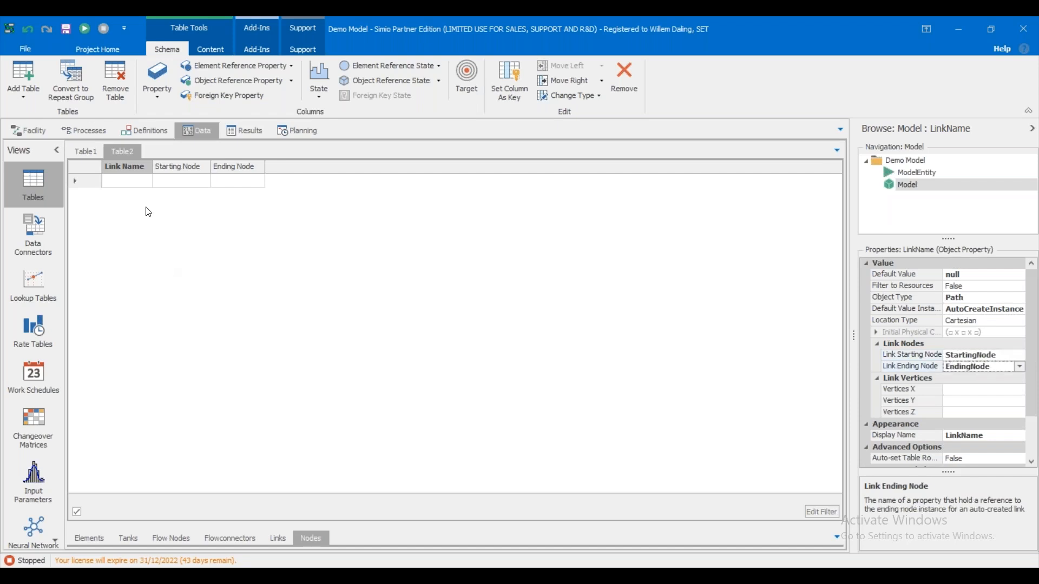
# Enter Link1 in the first row of Table2, with Node1 as starting node and Node2 as ending node.
pyautogui.click(121, 180)
pyautogui.press('Escape')
pyautogui.write('L')
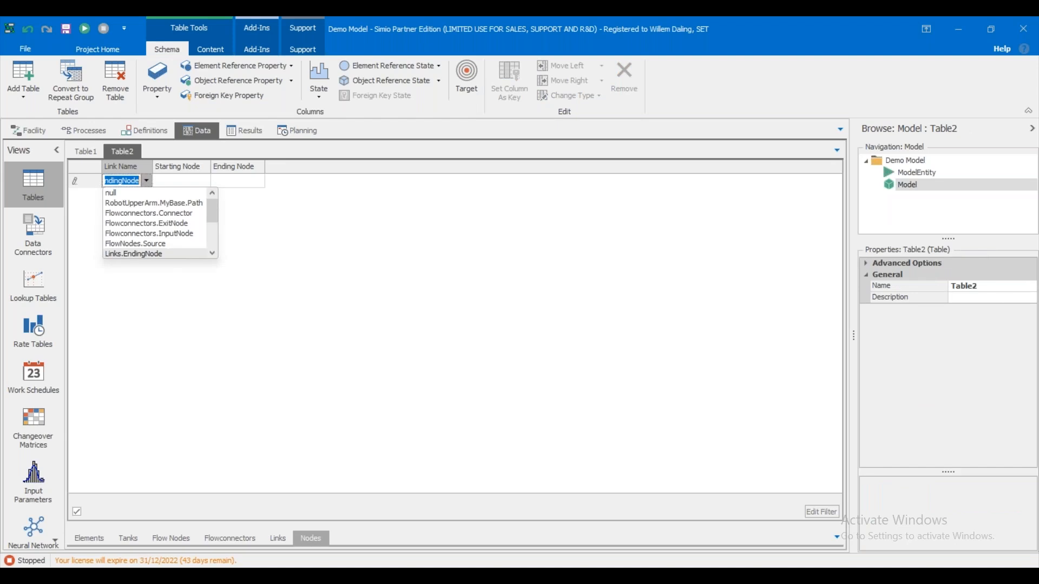
pyautogui.press('Return')
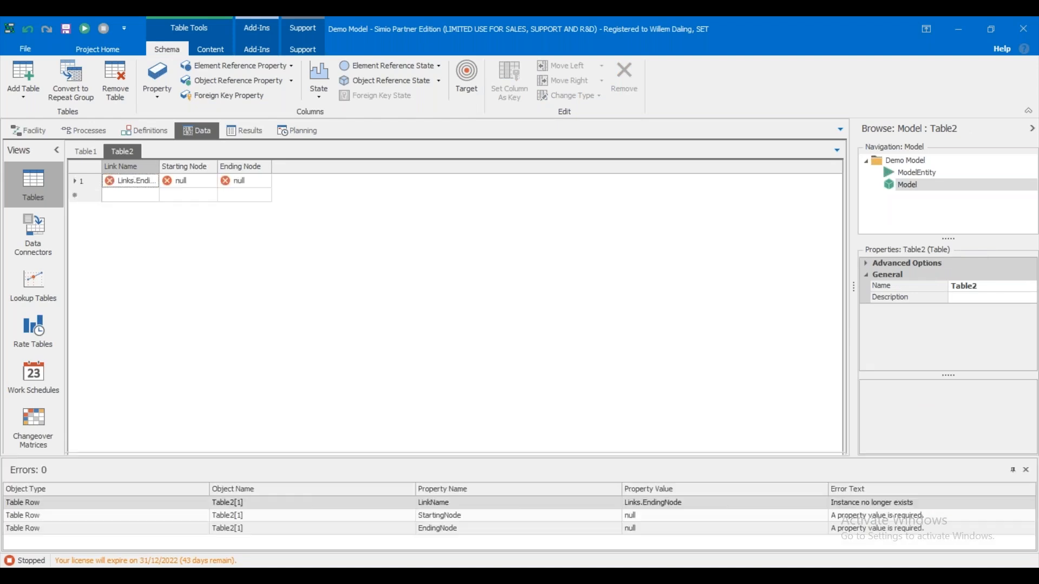
pyautogui.write('Link1')
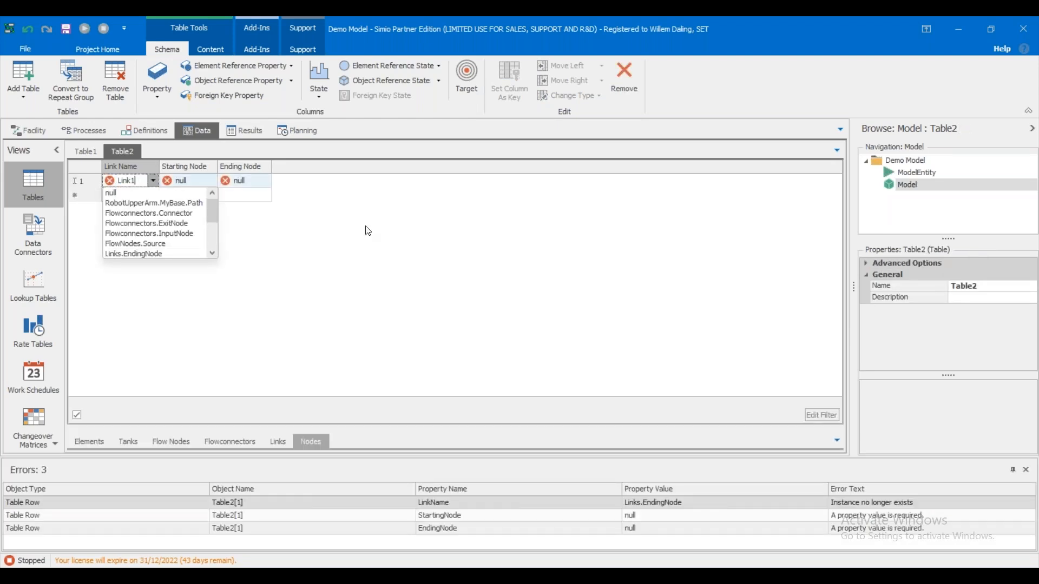
pyautogui.press('Return')
pyautogui.click(176, 180)
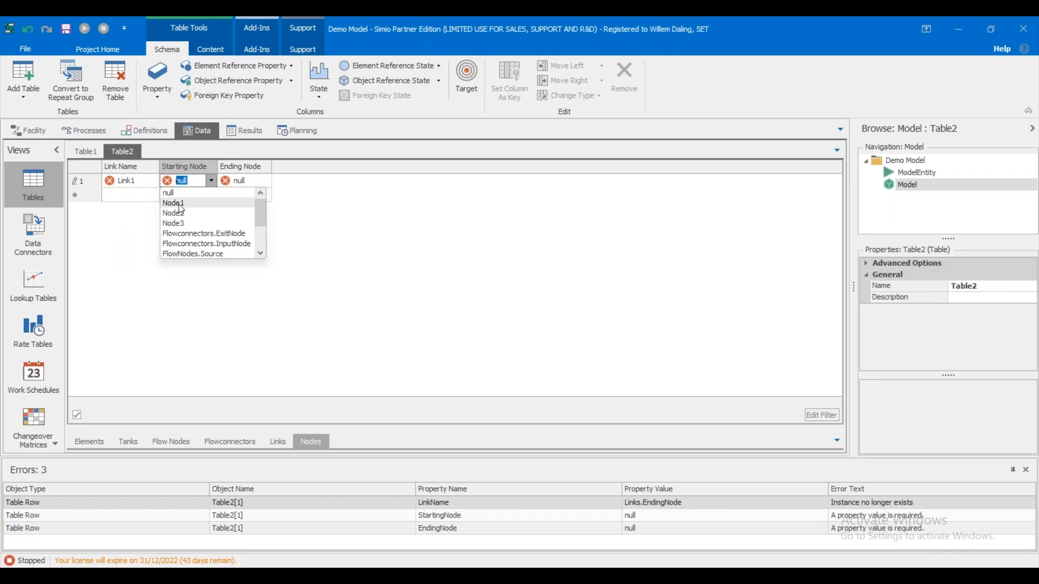
pyautogui.click(181, 205)
pyautogui.click(242, 181)
pyautogui.click(241, 213)
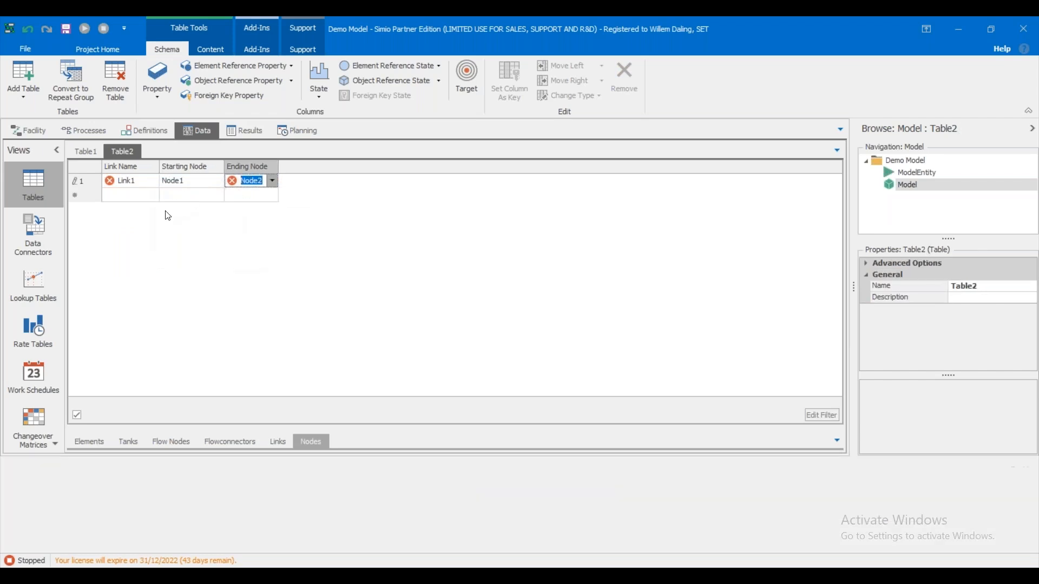
# Add a second row to Table2 for Link2, with Node2 as starting node and Node3 as ending node.
pyautogui.click(135, 196)
pyautogui.write('Link')
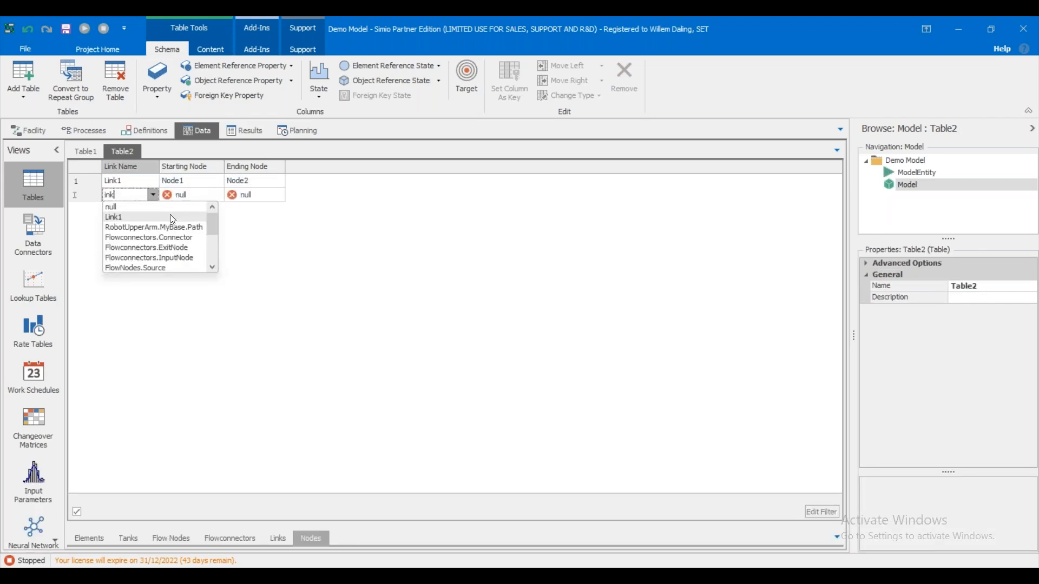
pyautogui.write('Link')
pyautogui.click(188, 198)
pyautogui.click(188, 198)
pyautogui.click(184, 228)
pyautogui.click(250, 195)
pyautogui.click(256, 237)
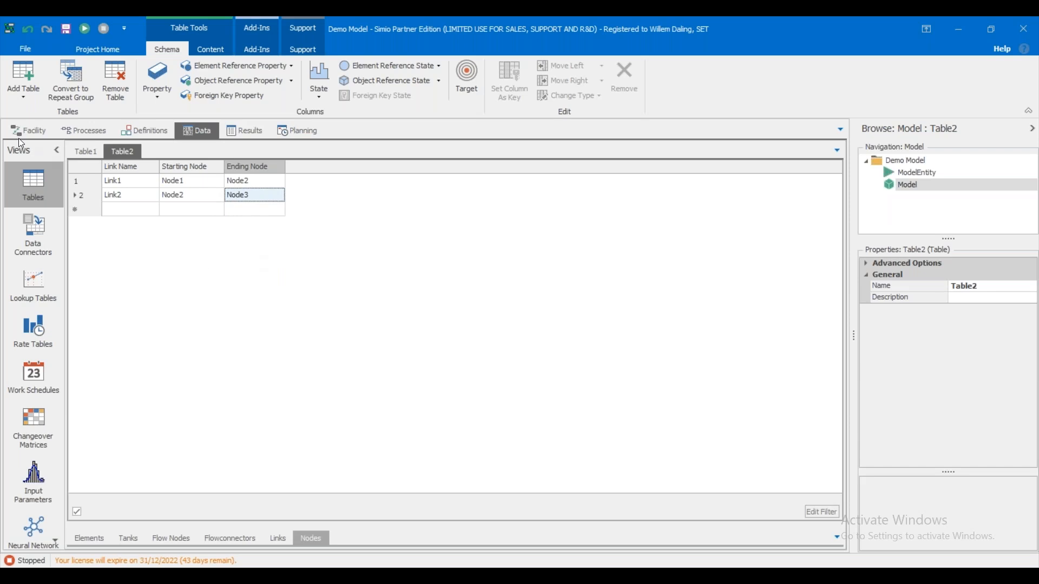
# Check the auto-created paths between the three nodes in the Facility view.
pyautogui.click(26, 134)
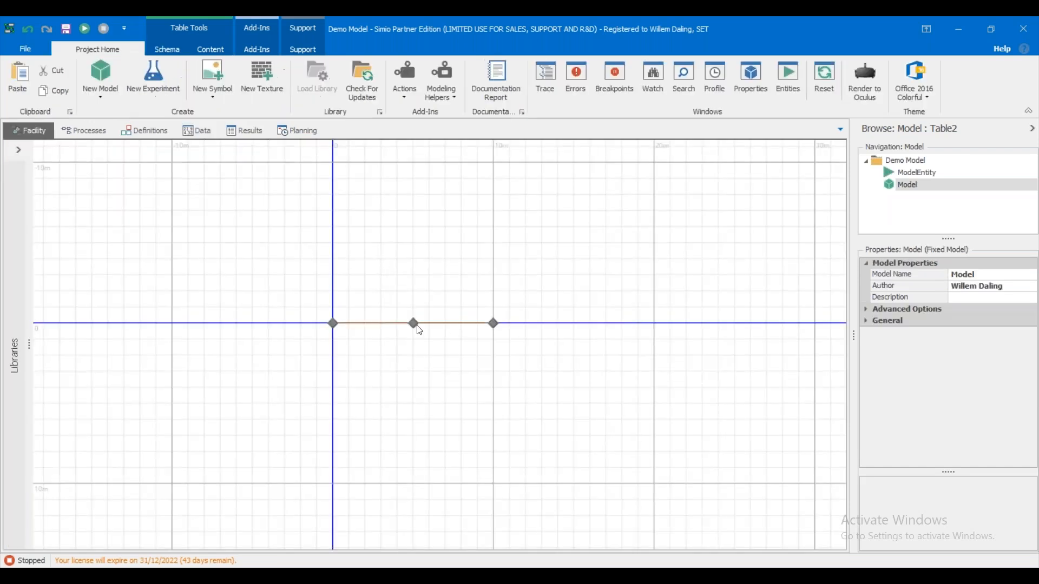
pyautogui.scroll(3, 383, 324)
pyautogui.scroll(-2, 381, 322)
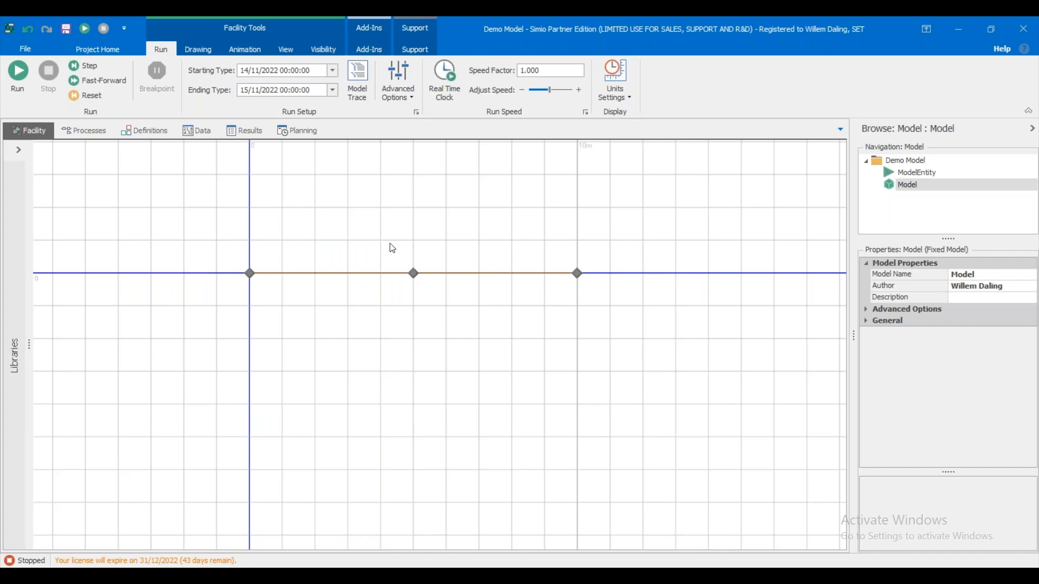
pyautogui.moveTo(486, 319); pyautogui.dragTo(480, 356)
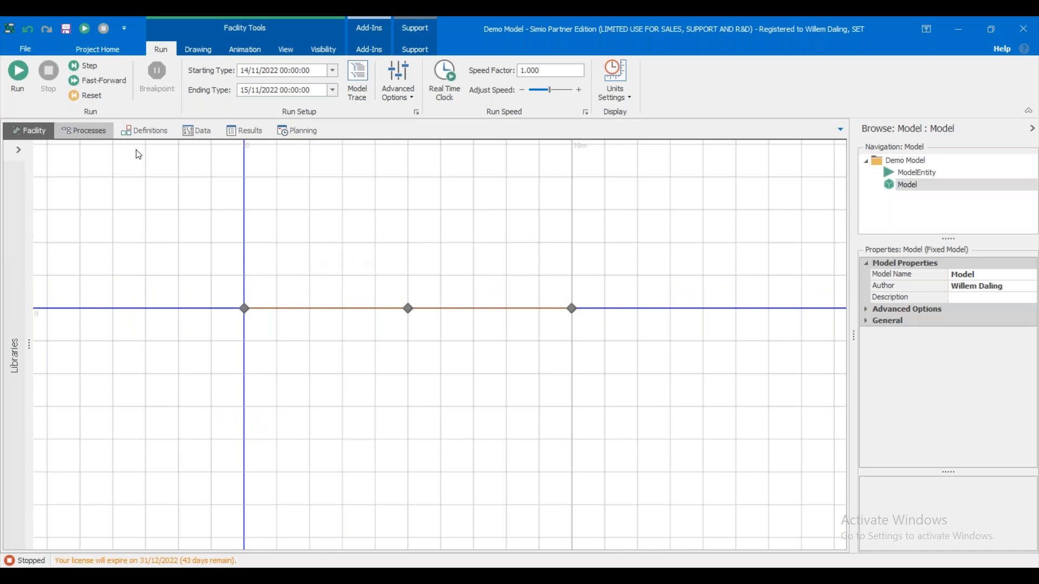
# Compare the node entries and coordinates in Table1 with the link entries and their starting and ending nodes in Table2.
pyautogui.click(191, 132)
pyautogui.click(139, 169)
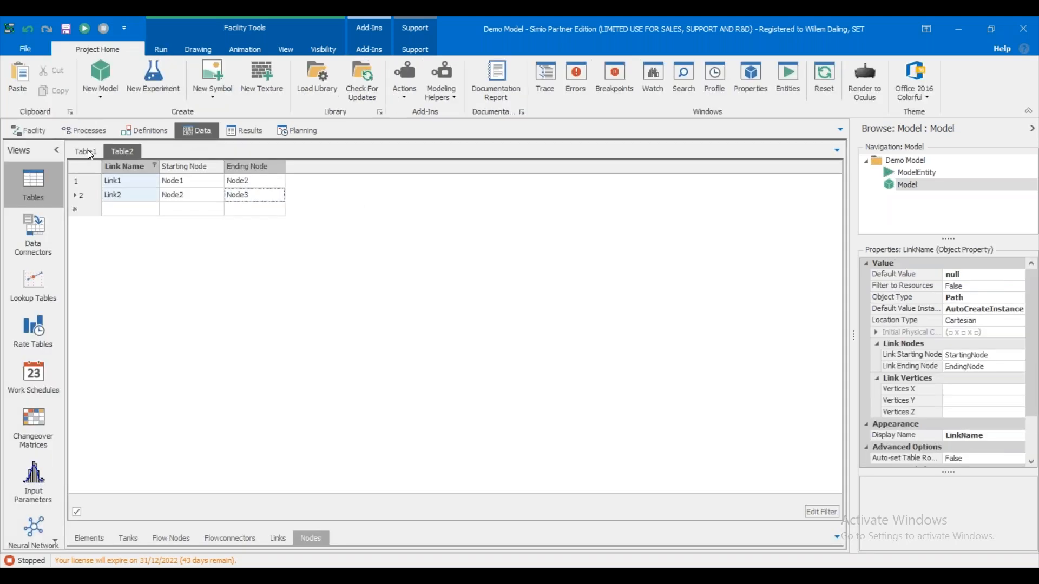
pyautogui.click(88, 151)
pyautogui.click(132, 155)
pyautogui.click(91, 152)
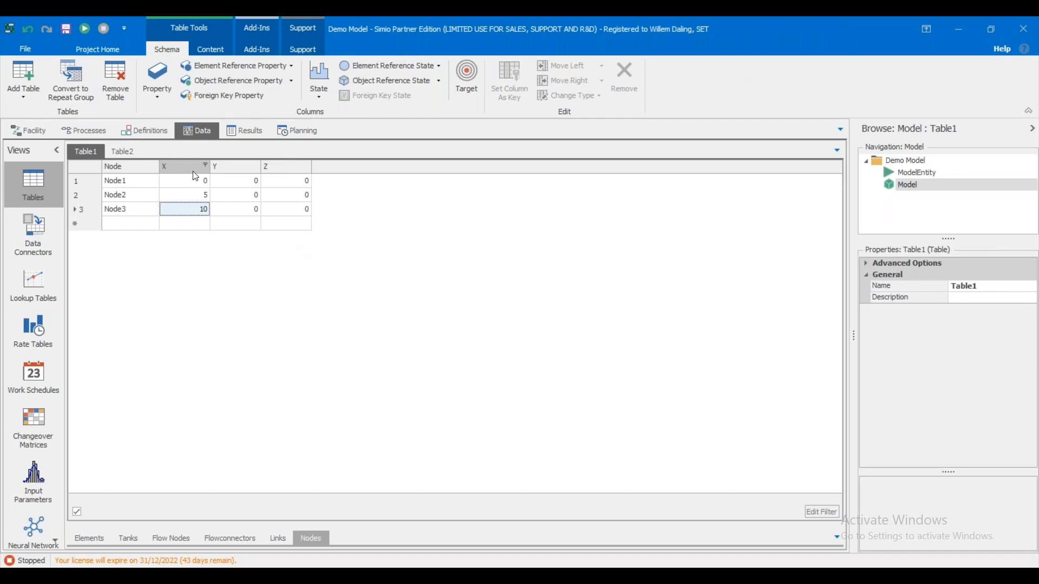
pyautogui.click(128, 157)
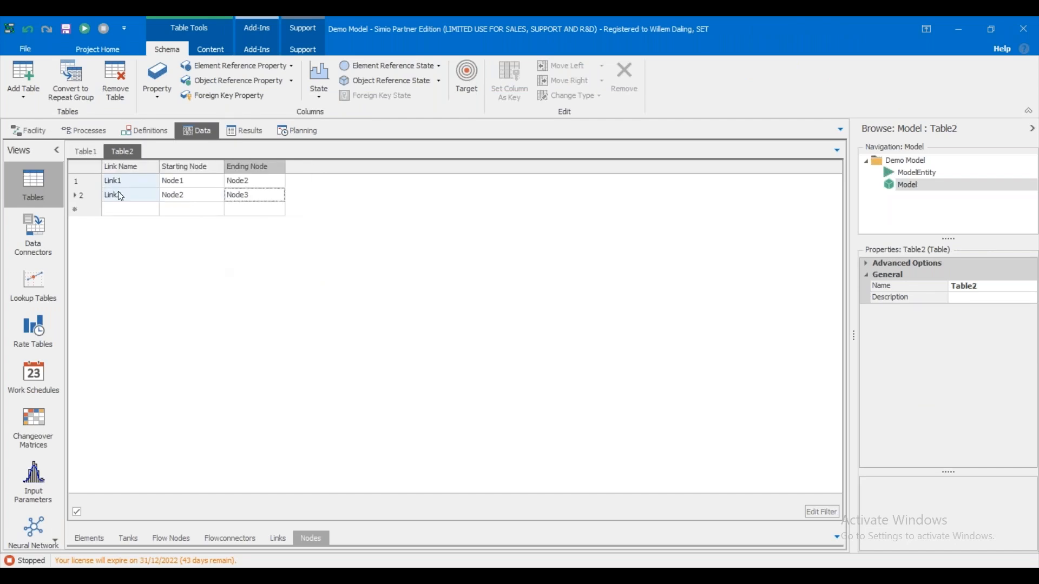
pyautogui.click(89, 155)
pyautogui.click(127, 153)
pyautogui.click(85, 151)
pyautogui.click(123, 151)
pyautogui.click(85, 151)
pyautogui.click(123, 151)
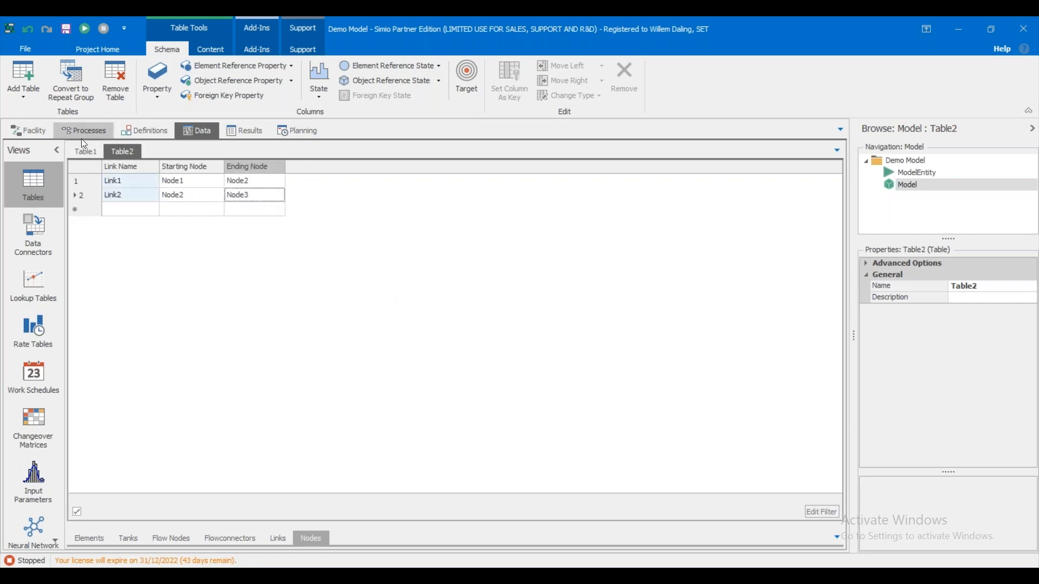
pyautogui.click(85, 151)
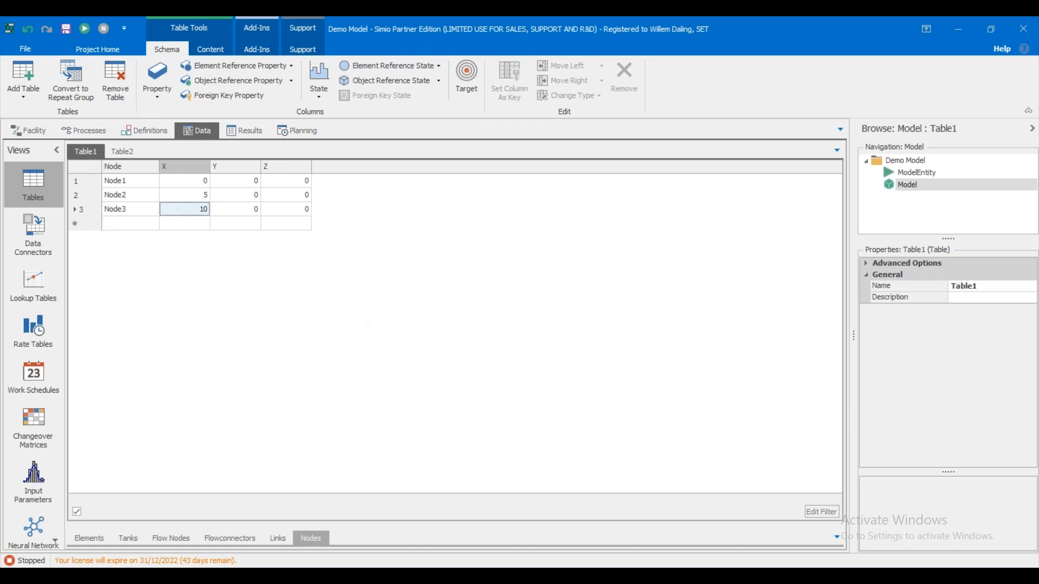
# In Excel, copy all node names with their three coordinate columns from the MineLayout sheet of Data.xlsx.
pyautogui.click(670, 575)
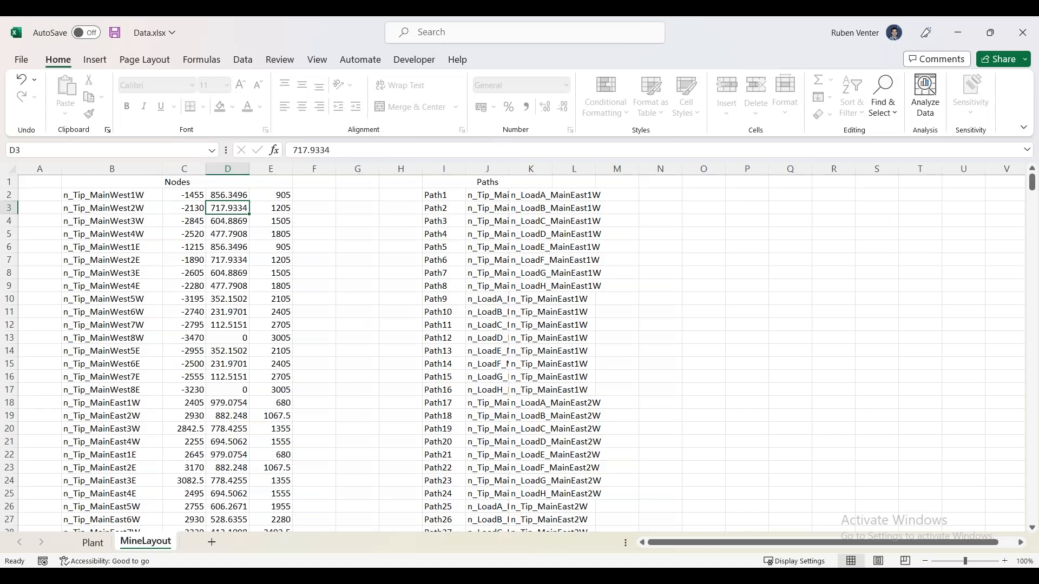
pyautogui.click(314, 311)
pyautogui.click(166, 298)
pyautogui.click(118, 206)
pyautogui.click(118, 198)
pyautogui.hotkey('shift', 'Right')
pyautogui.hotkey('shift', 'Right')
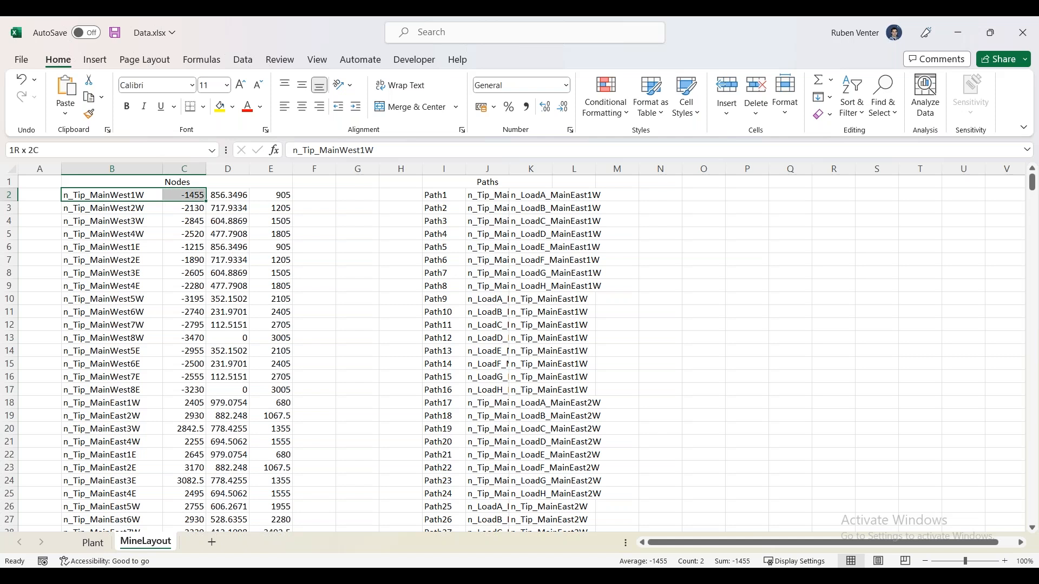
pyautogui.hotkey('shift', 'Right')
pyautogui.hotkey('ctrl', 'shift', 'Down')
pyautogui.hotkey('ctrl', 'c')
# Back in Simio, replace the Node1 to Node3 rows of Table1 with the copied mine layout nodes.
pyautogui.click(271, 273)
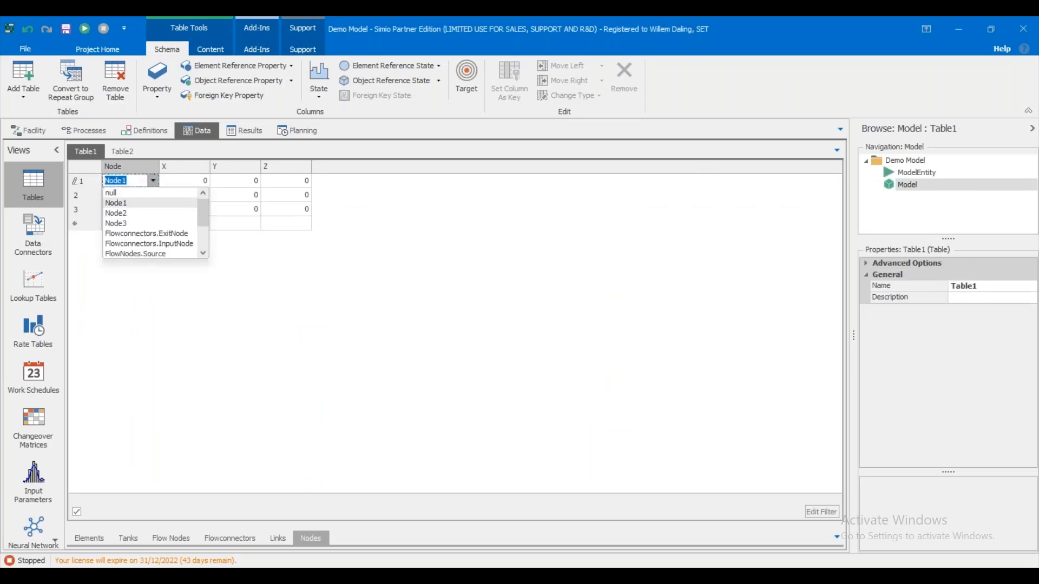
pyautogui.press('Escape')
pyautogui.hotkey('ctrl', 'a')
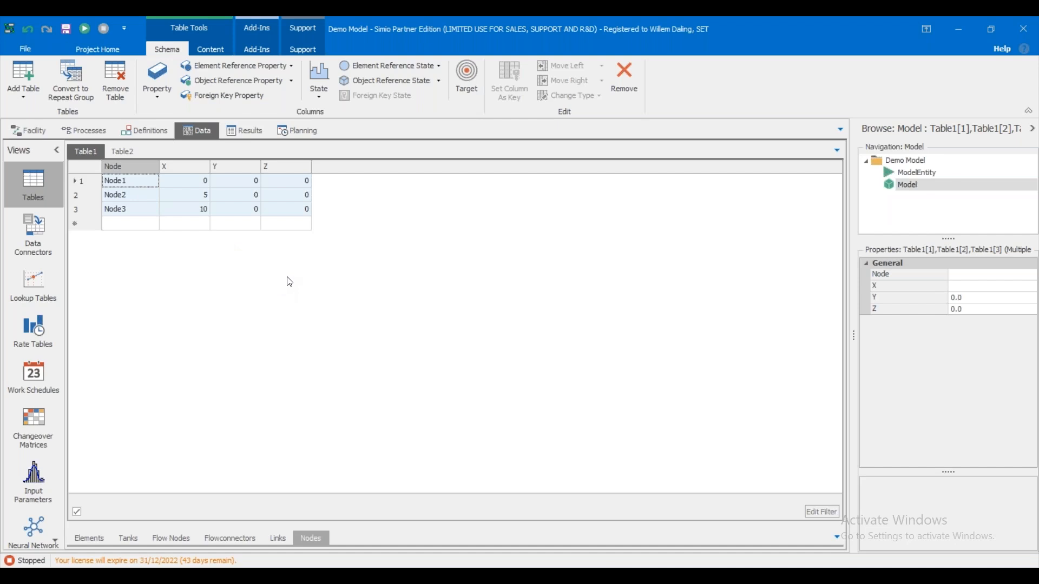
pyautogui.hotkey('ctrl', 'v')
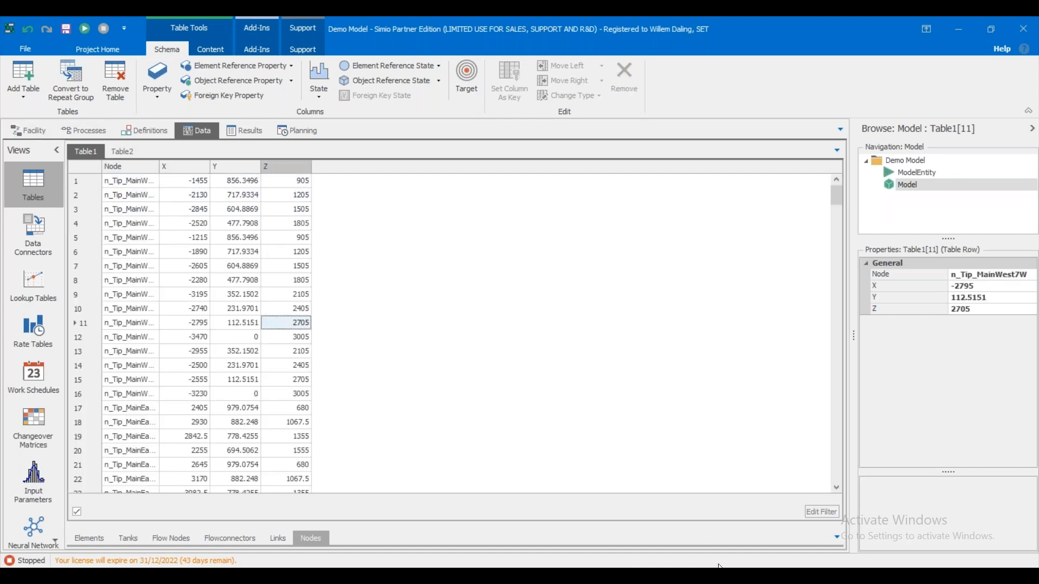
# In Excel, copy all path names with their starting and ending nodes from the MineLayout sheet's Paths columns.
pyautogui.click(788, 577)
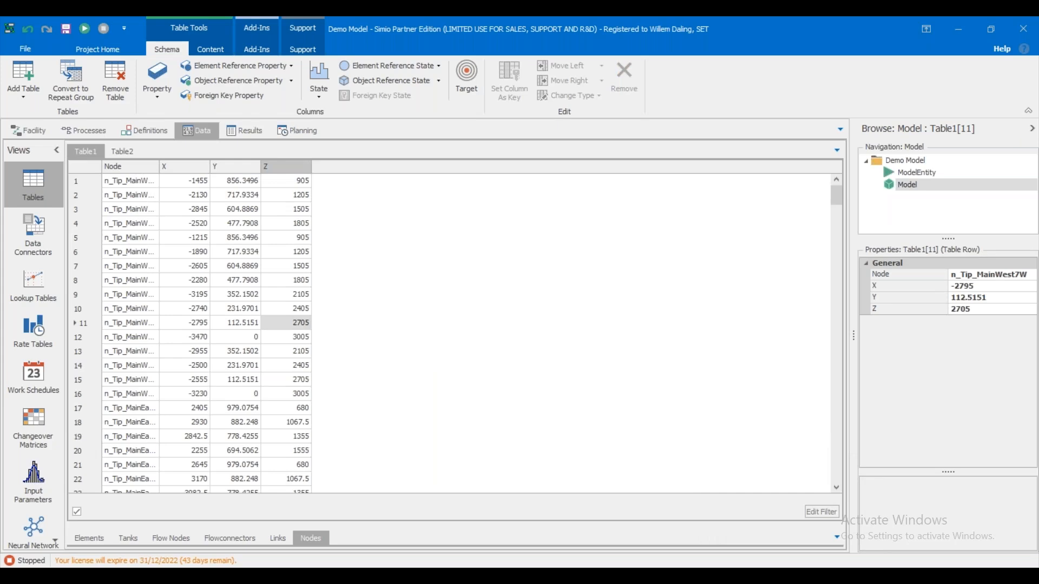
pyautogui.click(487, 234)
pyautogui.hotkey('ctrl', 'Up')
pyautogui.hotkey('ctrl', 'Up')
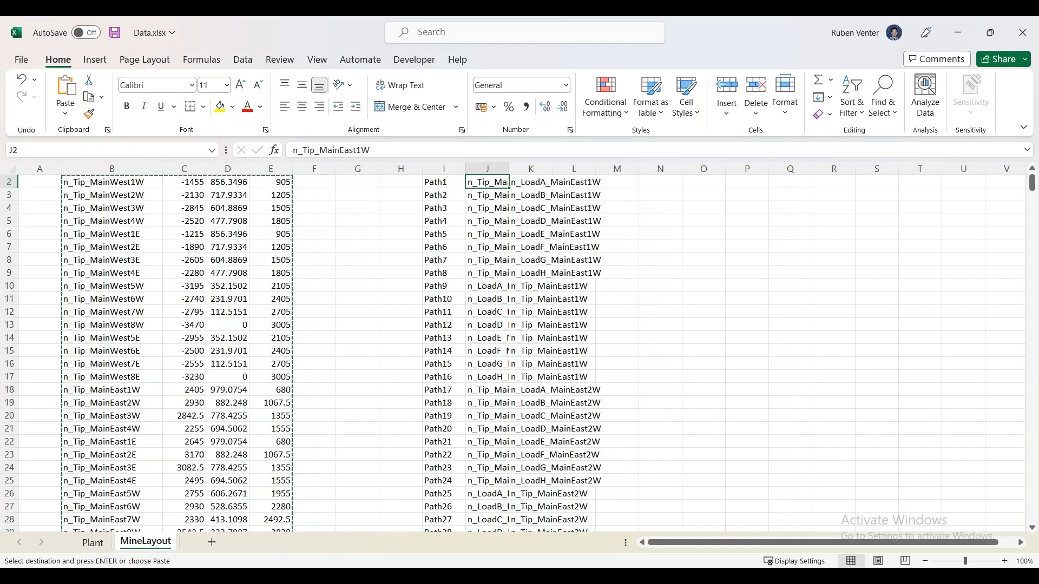
pyautogui.press('Down')
pyautogui.hotkey('ctrl', 'shift', 'Right')
pyautogui.hotkey('ctrl', 'shift', 'Down')
pyautogui.hotkey('ctrl', 'c')
# Back in Simio, delete the Link1 and Link2 rows of Table2 and paste the copied path rows in their place.
pyautogui.hotkey('alt', 'Tab')
pyautogui.click(121, 151)
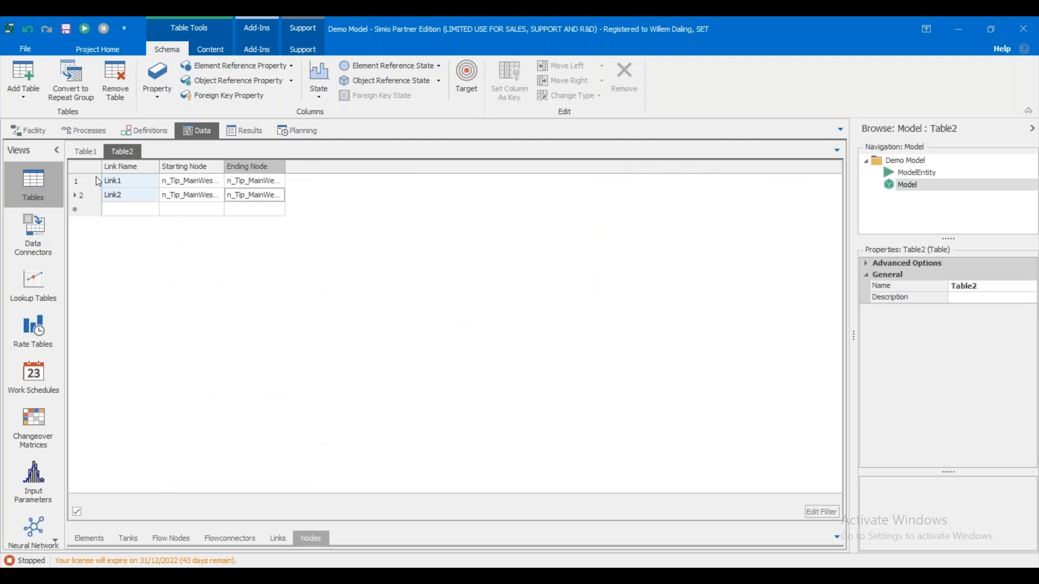
pyautogui.click(96, 181)
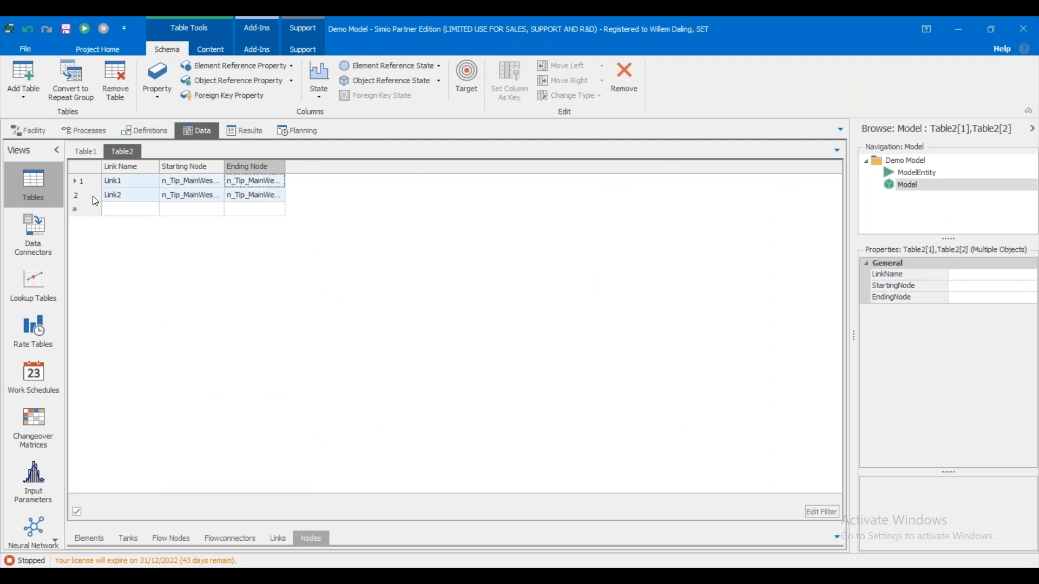
pyautogui.keyDown('shift'); pyautogui.click(92, 198); pyautogui.keyUp('shift')
pyautogui.press('Delete')
pyautogui.click(91, 183)
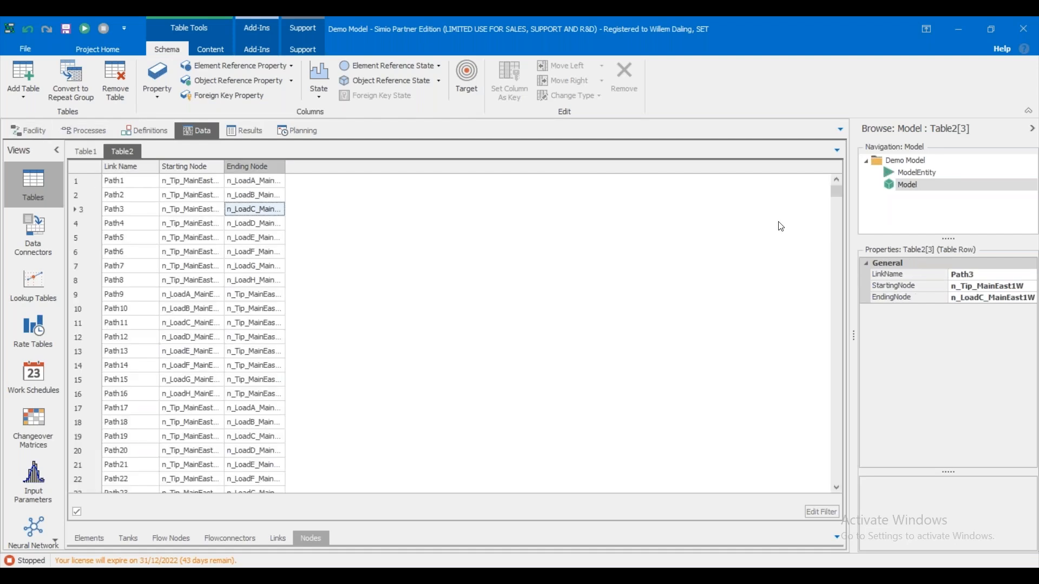
# Review the pasted nodes in Table1 and the pasted paths in Table2 down to their last rows.
pyautogui.click(86, 151)
pyautogui.scroll(-9, 121, 242)
pyautogui.scroll(-20, 121, 242)
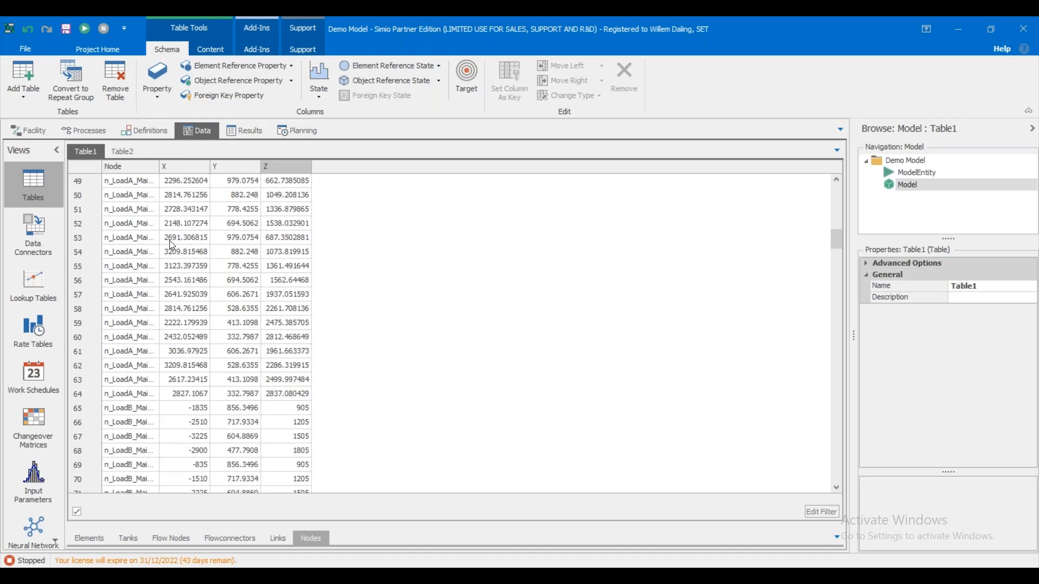
pyautogui.click(838, 477)
pyautogui.click(838, 477)
pyautogui.click(837, 477)
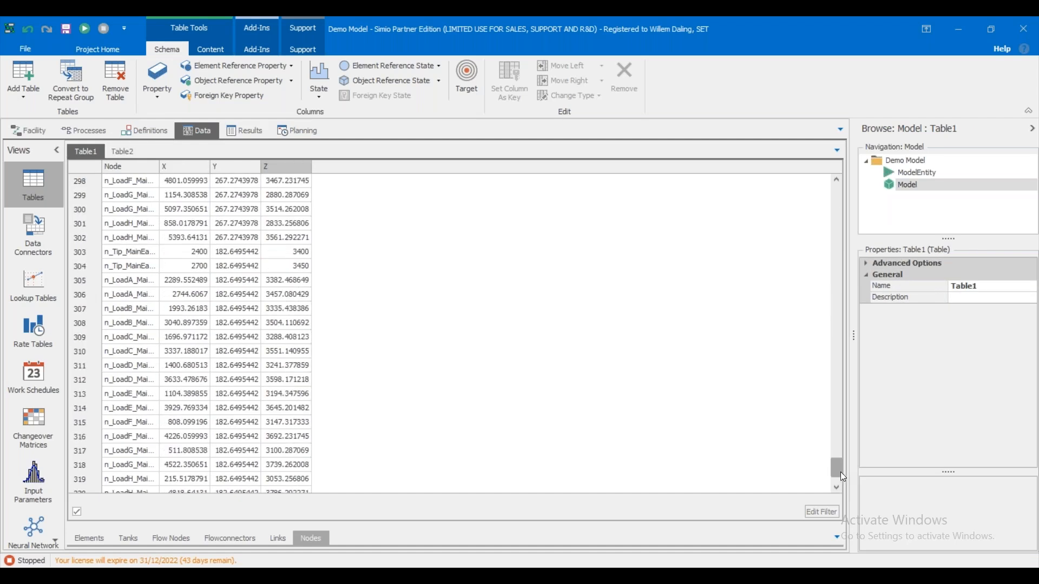
pyautogui.moveTo(848, 496); pyautogui.dragTo(848, 498)
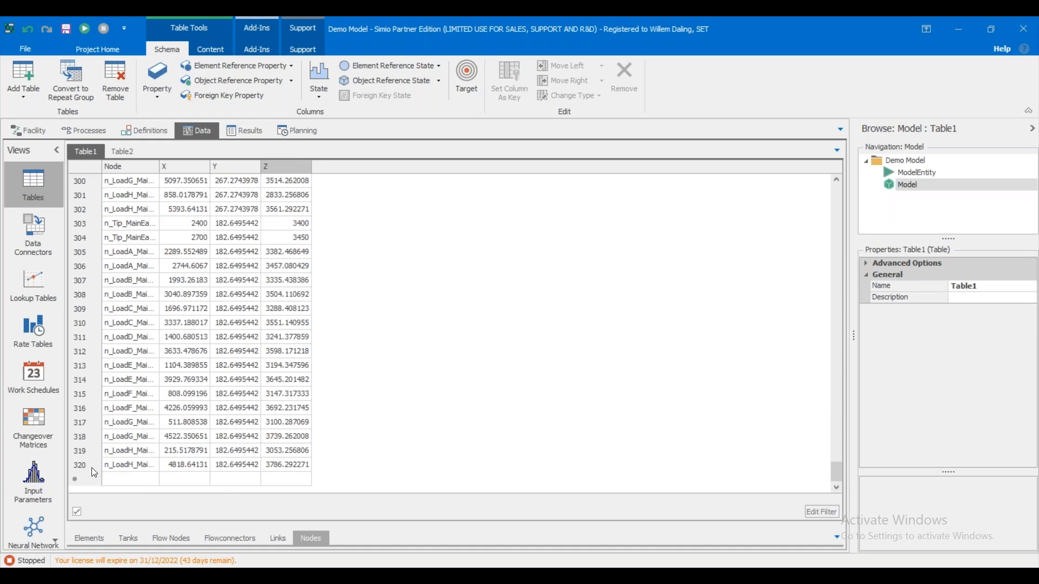
pyautogui.click(123, 152)
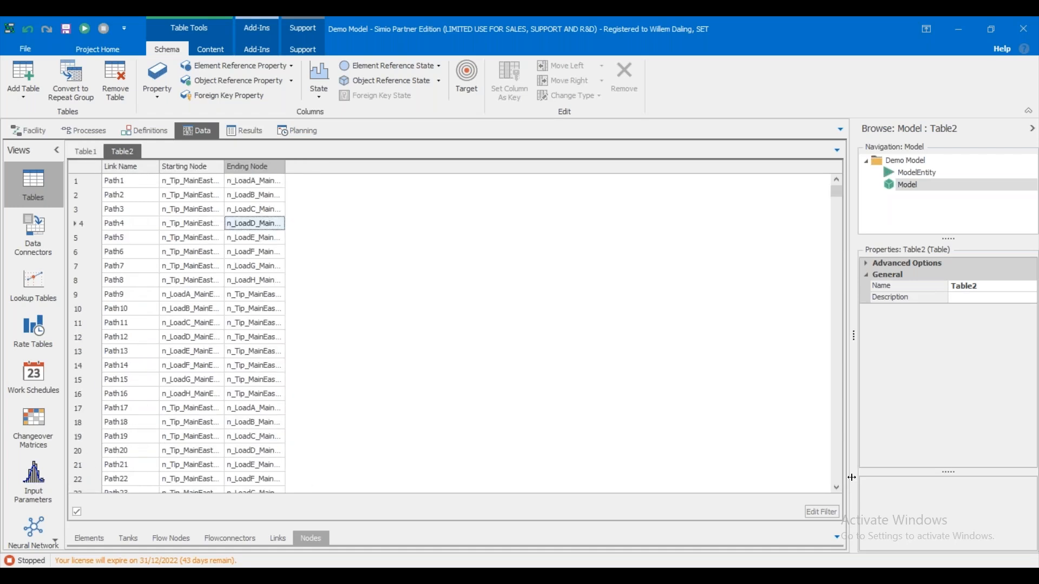
pyautogui.moveTo(835, 478); pyautogui.dragTo(837, 478)
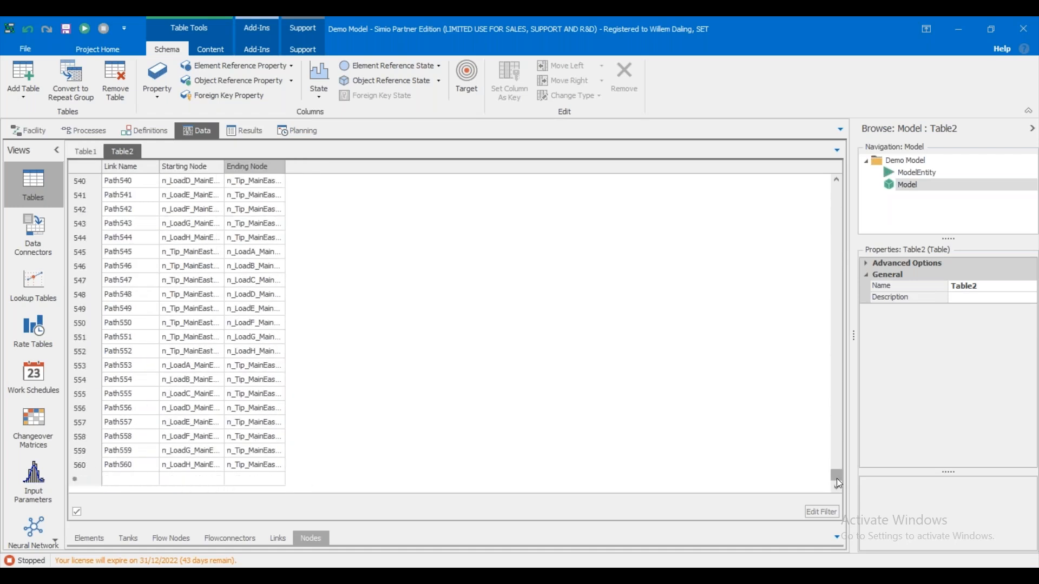
# Examine the auto-created mine layout of nodes and paths in the Facility view, in both 3D and 2D.
pyautogui.click(470, 296)
pyautogui.click(79, 148)
pyautogui.click(34, 131)
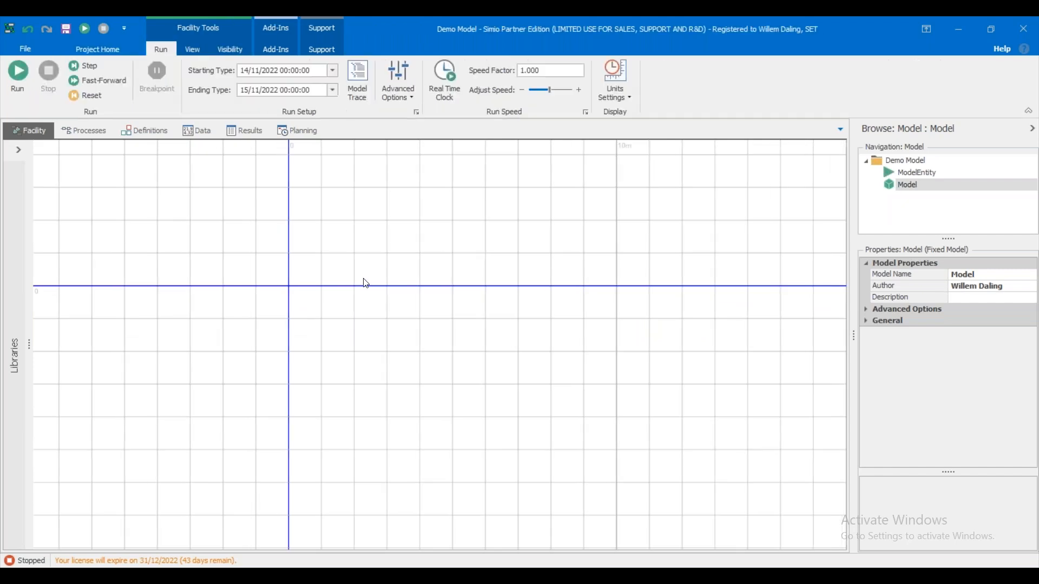
pyautogui.scroll(-8, 342, 282)
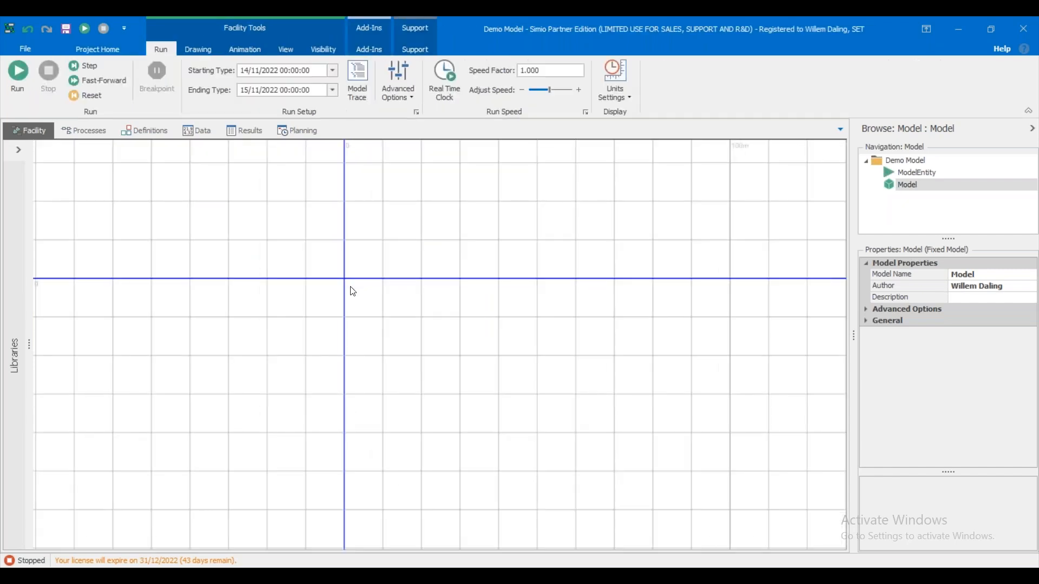
pyautogui.press('3')
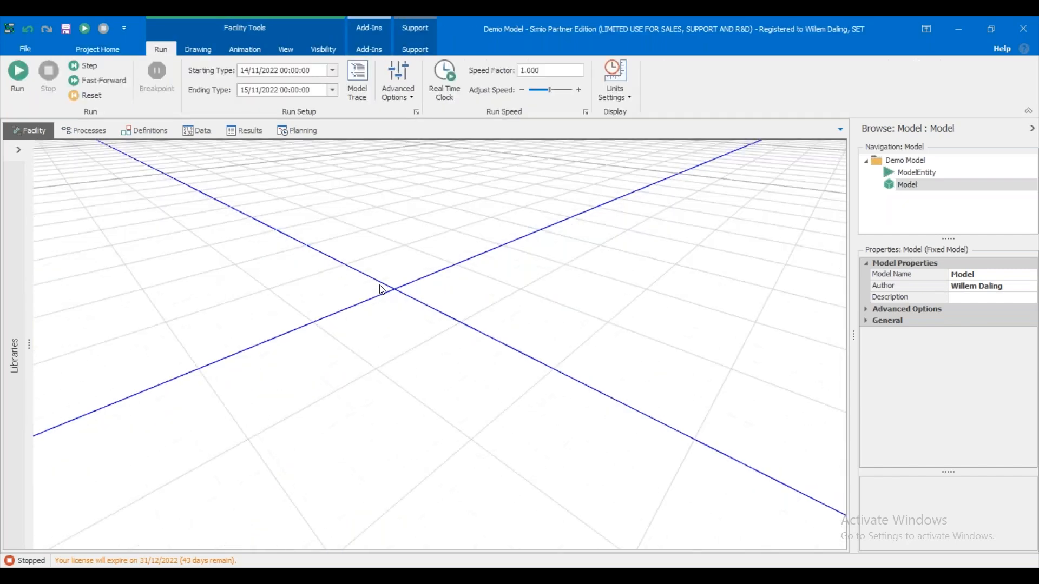
pyautogui.scroll(-3, 379, 290)
pyautogui.moveTo(351, 277); pyautogui.dragTo(359, 296)
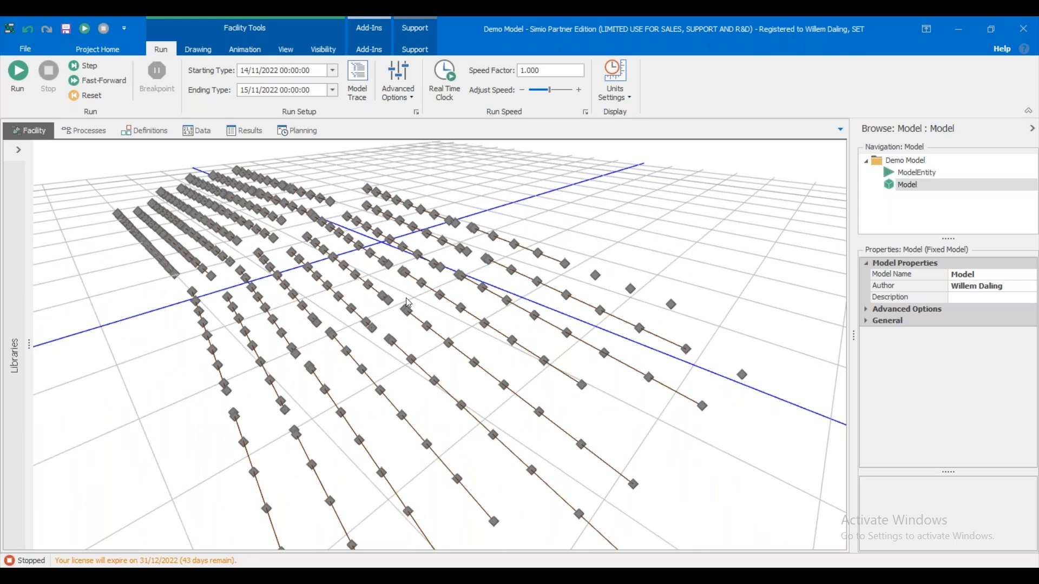
pyautogui.moveTo(499, 206); pyautogui.dragTo(456, 246)
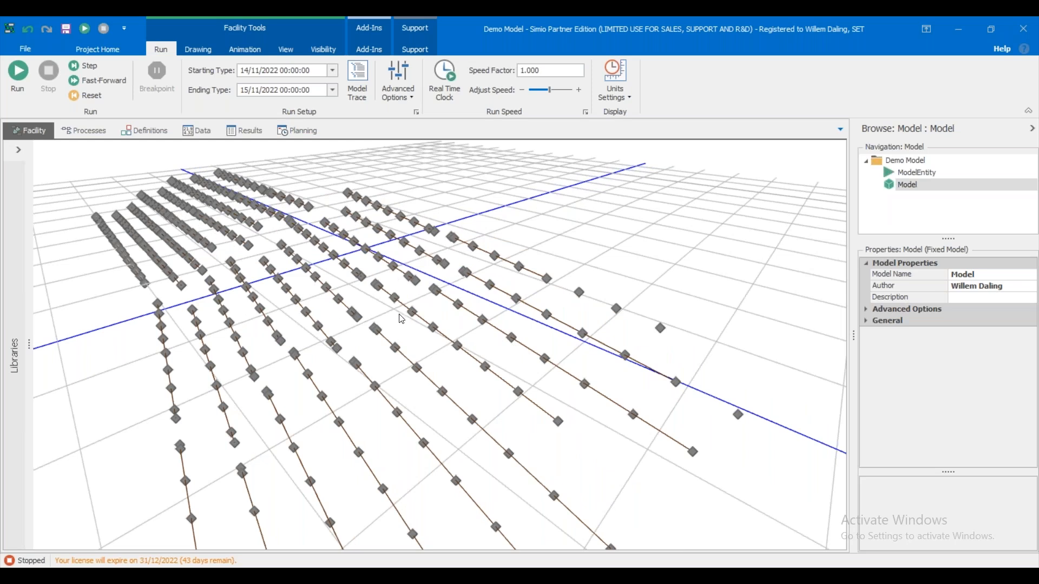
pyautogui.moveTo(409, 322); pyautogui.dragTo(435, 341)
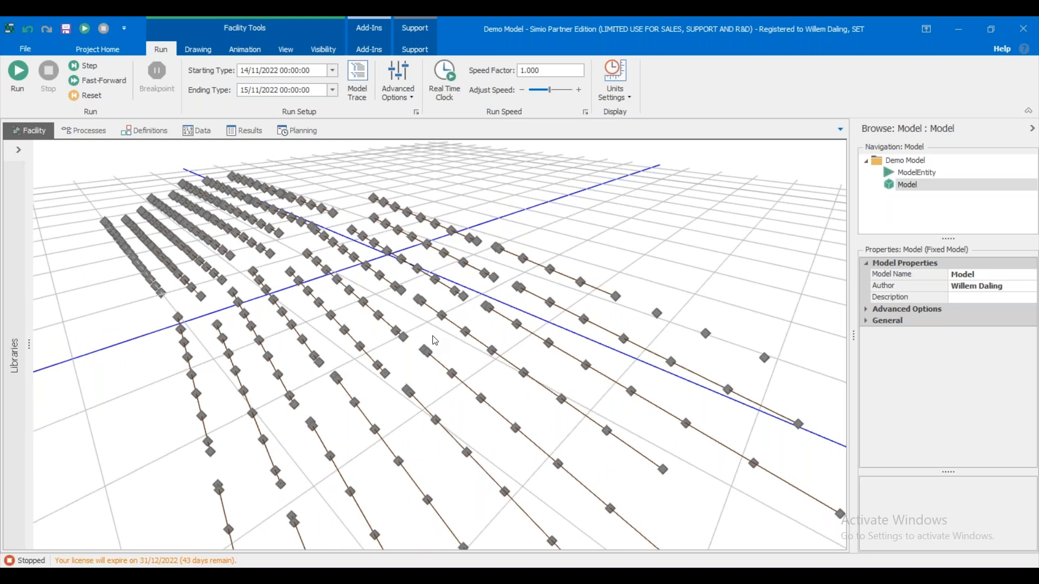
pyautogui.moveTo(433, 331); pyautogui.dragTo(444, 339)
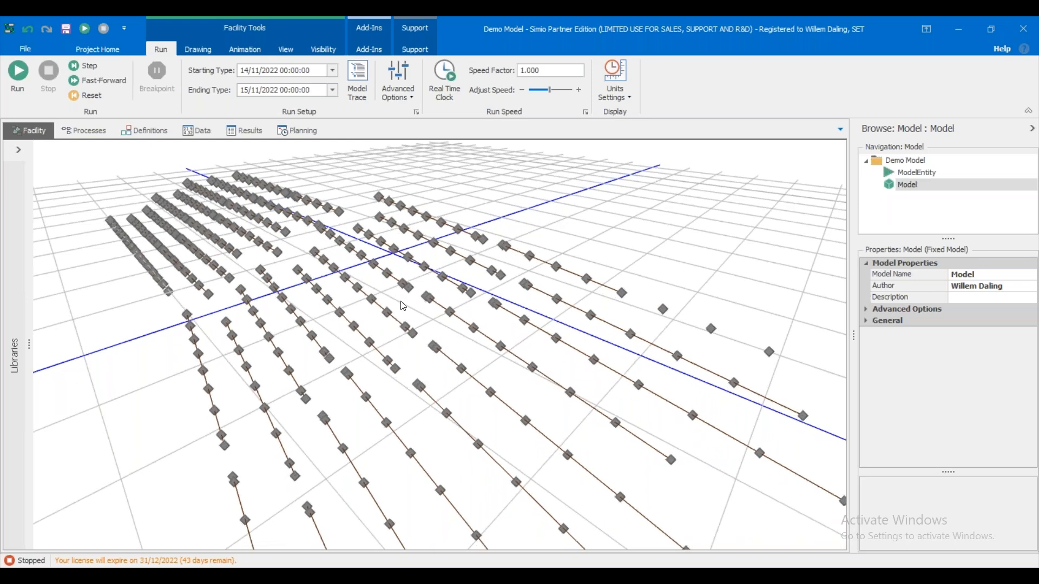
pyautogui.moveTo(403, 306); pyautogui.dragTo(418, 287)
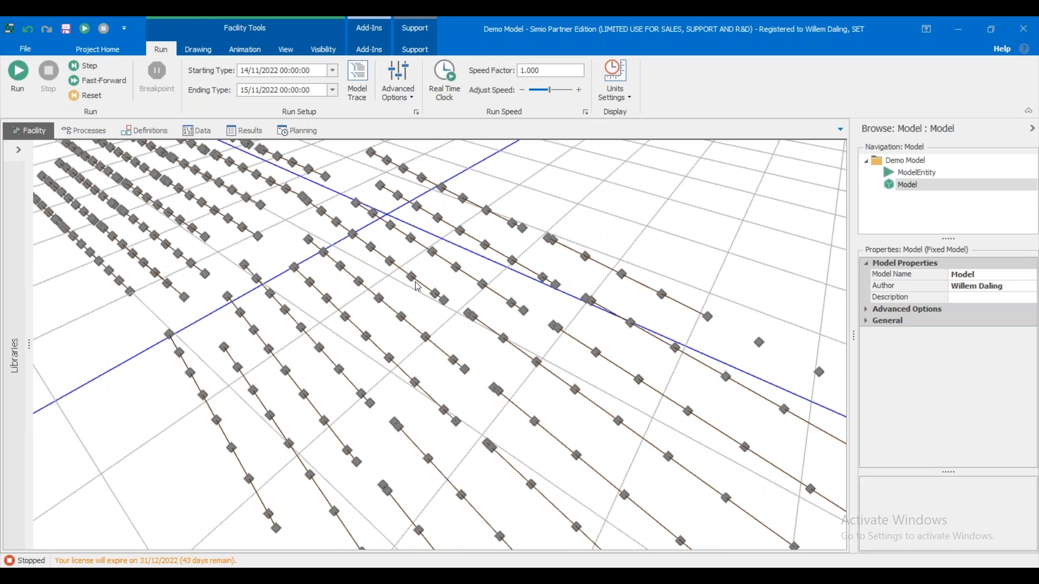
pyautogui.press('2')
pyautogui.moveTo(279, 257); pyautogui.dragTo(332, 306)
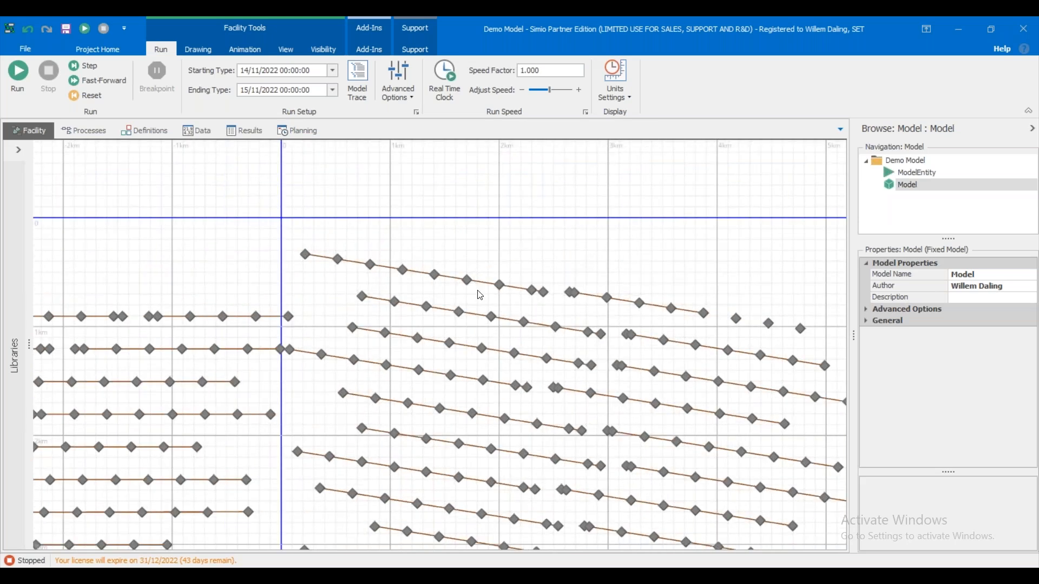
pyautogui.moveTo(473, 290); pyautogui.dragTo(458, 278)
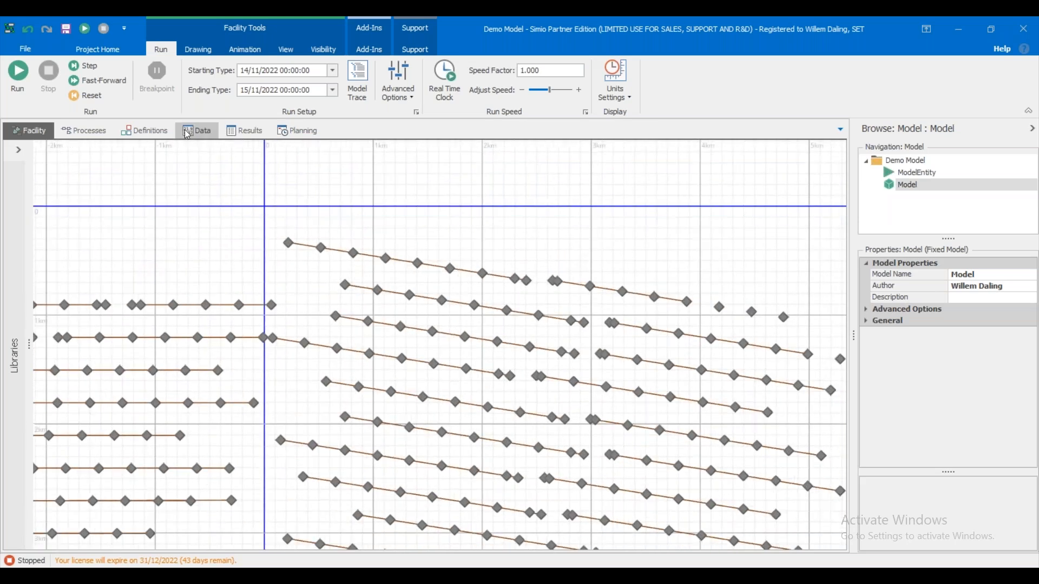
# Delete all node rows from Table1.
pyautogui.click(188, 133)
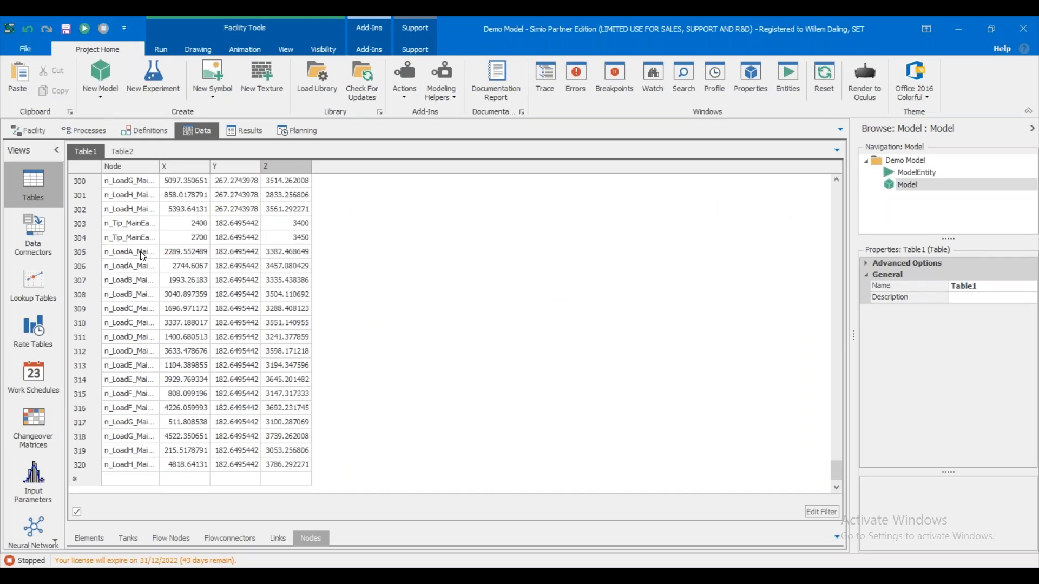
pyautogui.scroll(2, 152, 263)
pyautogui.click(127, 271)
pyautogui.press('Escape')
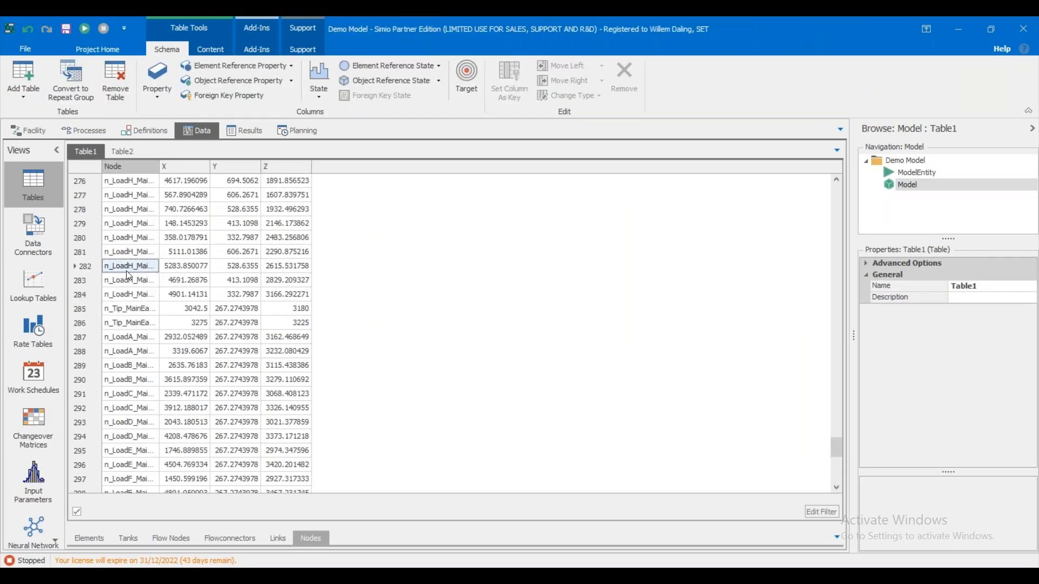
pyautogui.hotkey('ctrl', 'a')
pyautogui.hotkey('ctrl', 'c')
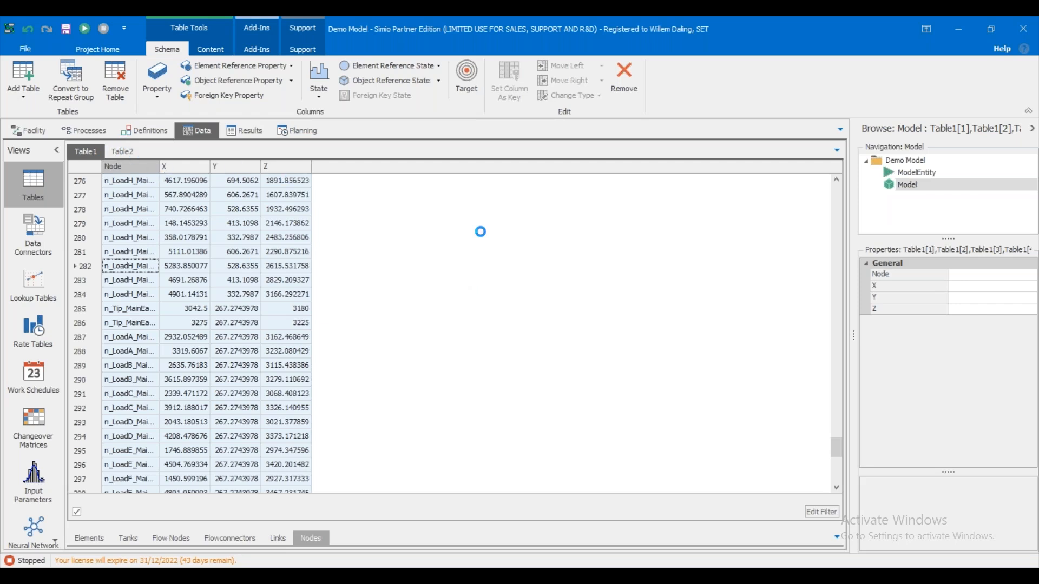
# Delete all path rows from Table2.
pyautogui.click(125, 154)
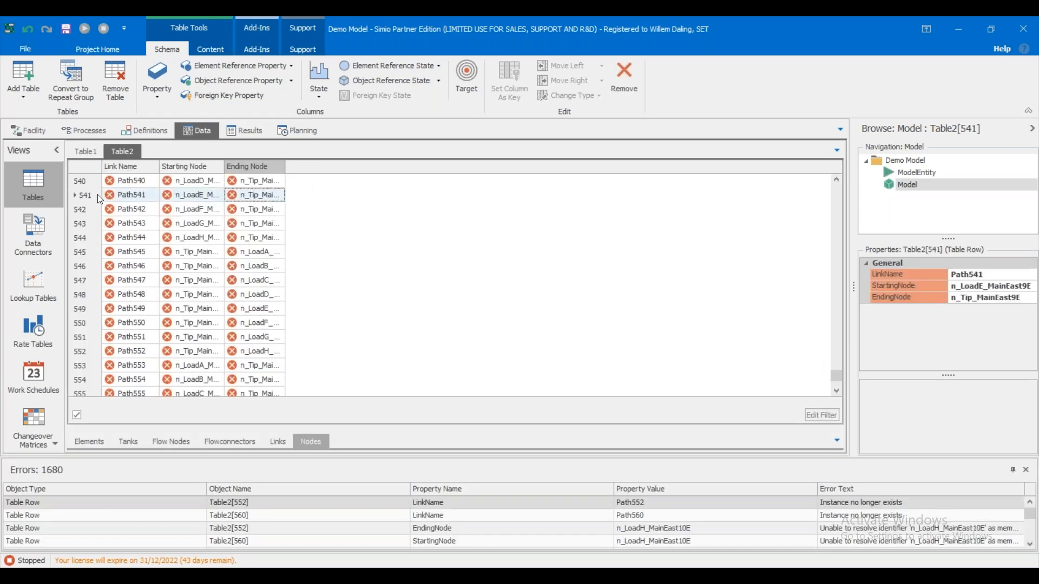
pyautogui.hotkey('ctrl', 'a')
pyautogui.press('Delete')
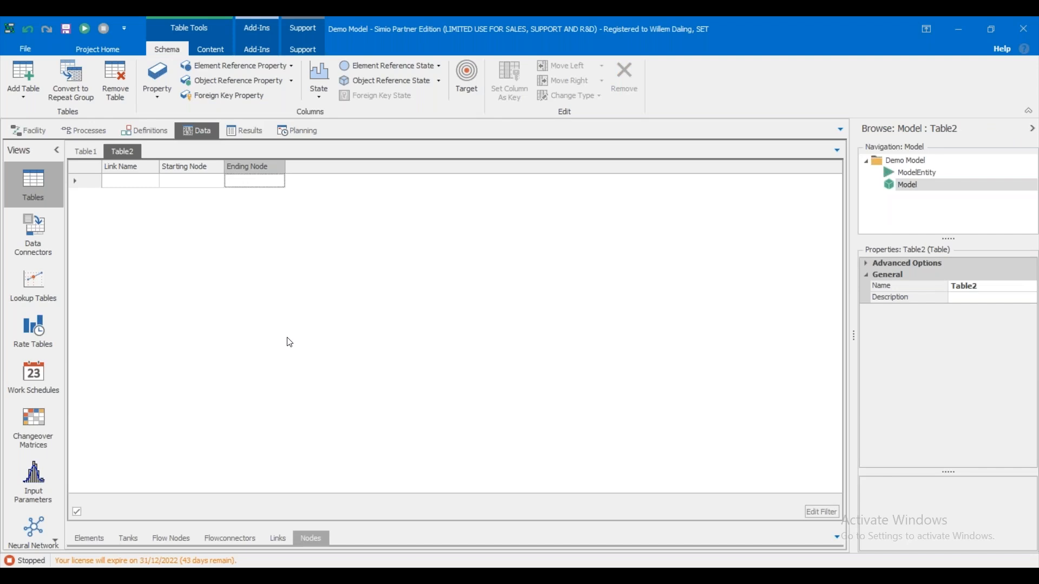
# Check the cleared Table1 and Table2 and the Facility view for leftover nodes and paths.
pyautogui.click(90, 152)
pyautogui.click(112, 151)
pyautogui.click(84, 151)
pyautogui.click(110, 151)
pyautogui.click(88, 152)
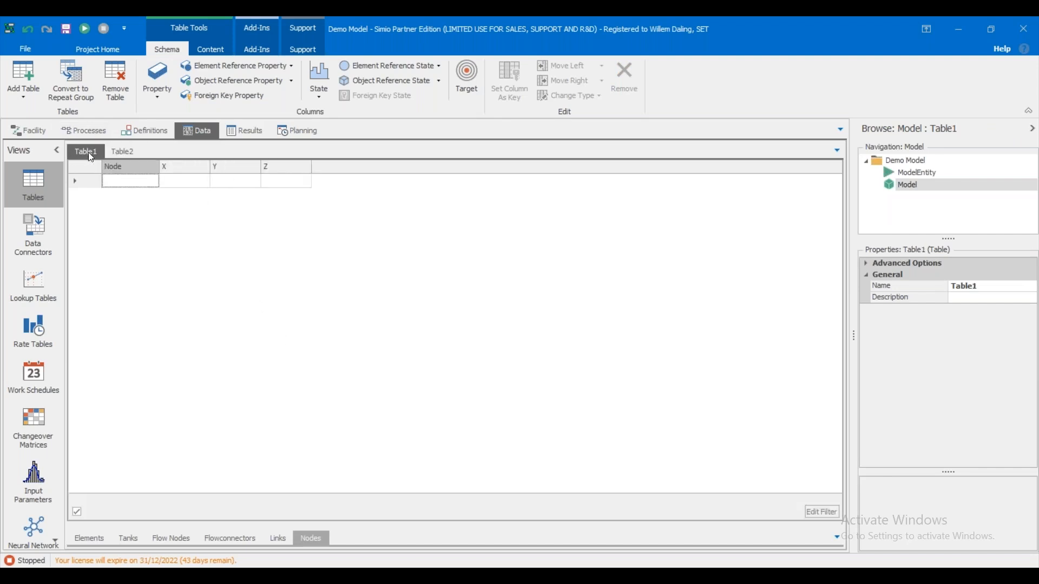
pyautogui.click(32, 131)
pyautogui.moveTo(282, 213); pyautogui.dragTo(378, 361)
pyautogui.scroll(3, 377, 345)
pyautogui.moveTo(407, 318); pyautogui.dragTo(393, 342)
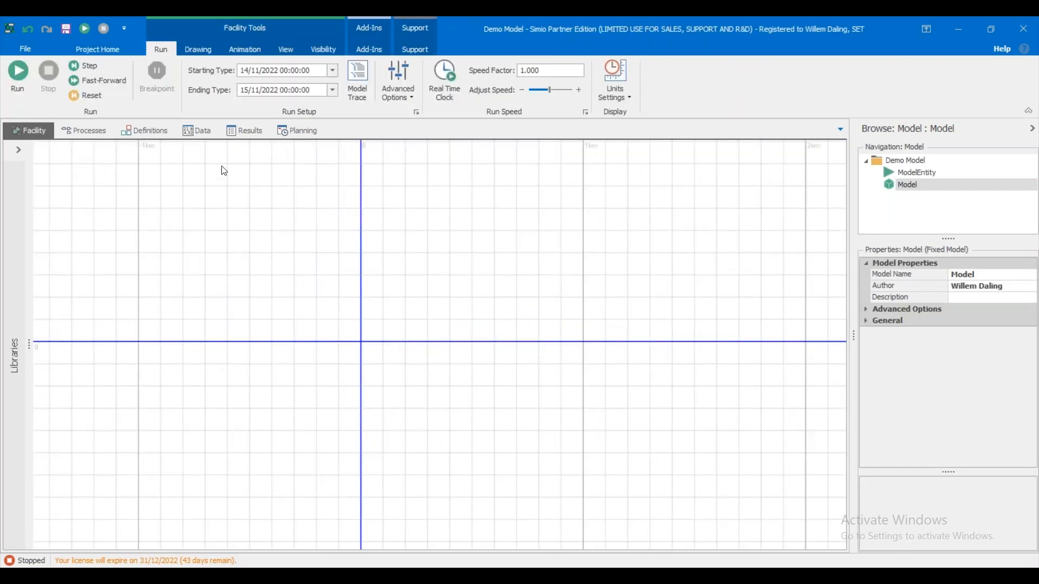
pyautogui.click(210, 132)
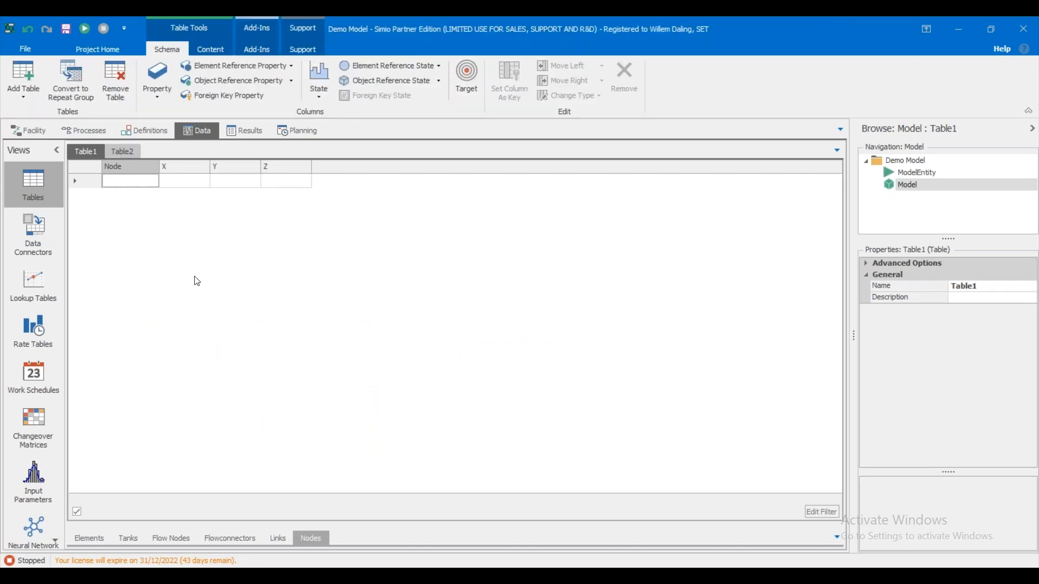
pyautogui.click(123, 151)
pyautogui.click(87, 151)
pyautogui.click(132, 153)
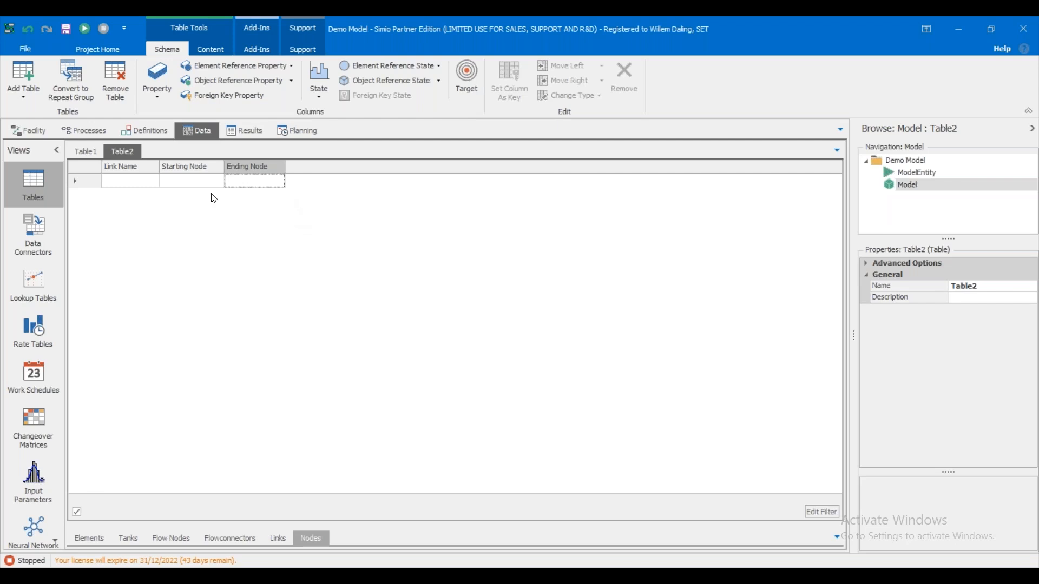
# Remove the old node and path tables, Table1 and Table2, and add a new blank data table.
pyautogui.click(90, 154)
pyautogui.click(115, 156)
pyautogui.click(121, 89)
pyautogui.click(23, 74)
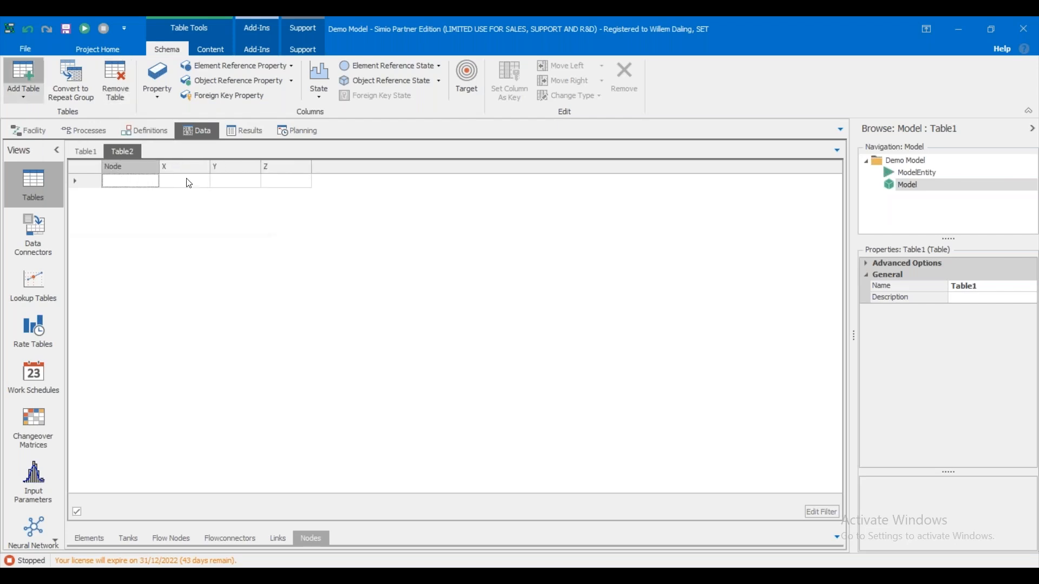
pyautogui.click(98, 154)
pyautogui.click(115, 81)
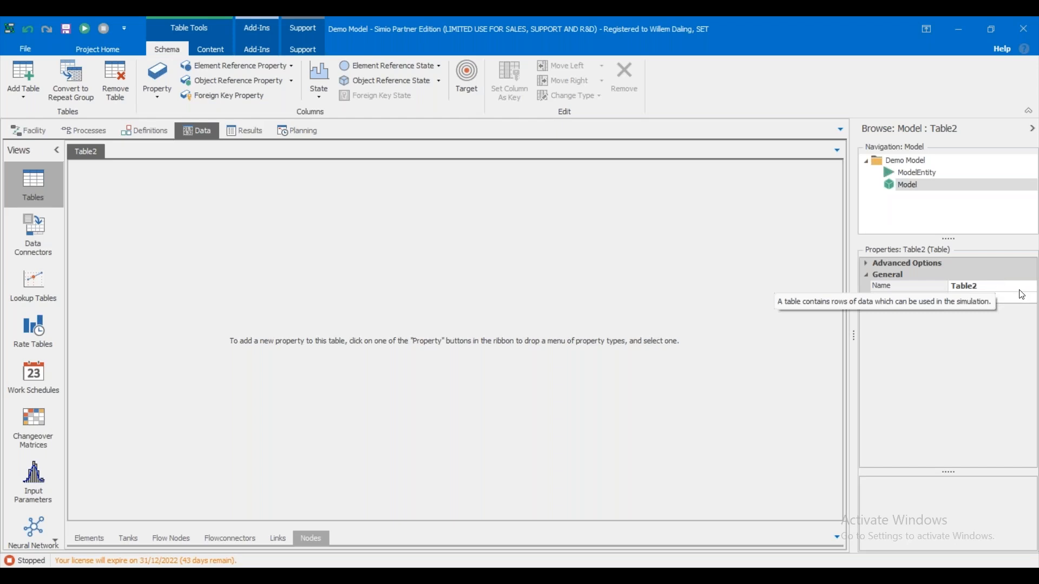
# Name the new blank table Tank.
pyautogui.click(993, 286)
pyautogui.write('Tank')
pyautogui.press('Return')
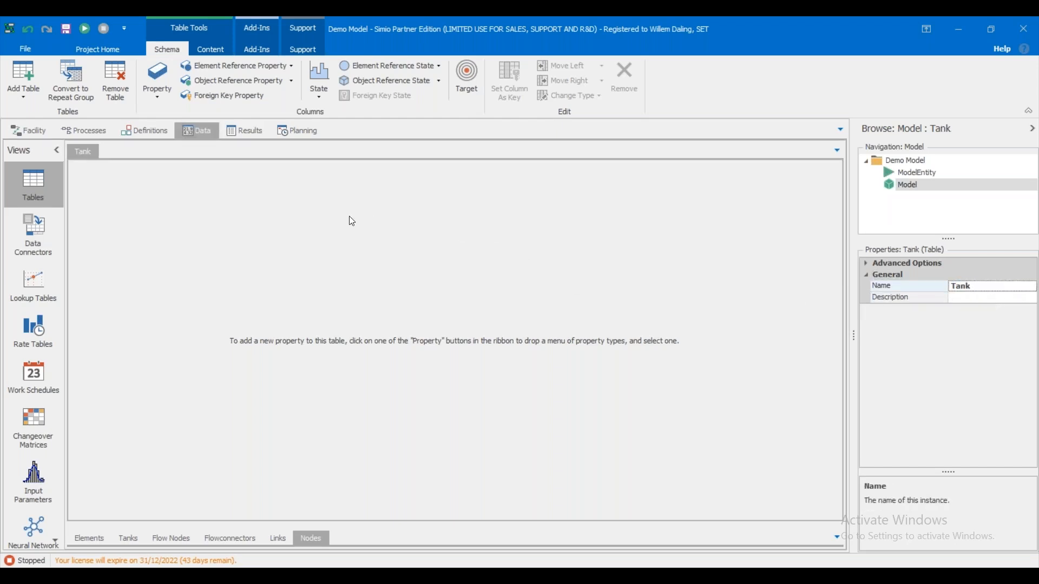
# Add two more data tables and name the first of them tbl_FlowConnectors.
pyautogui.click(28, 76)
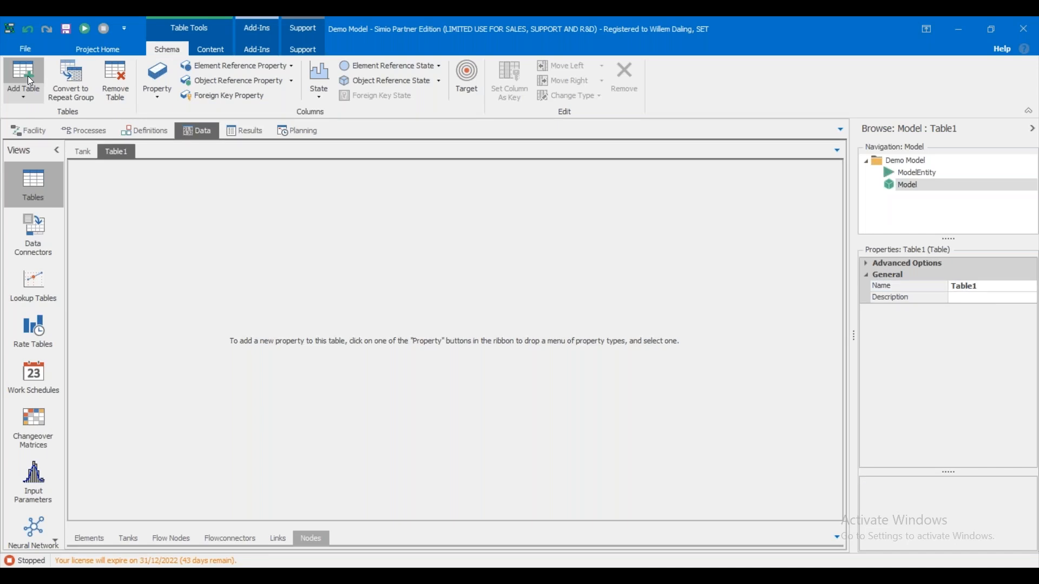
pyautogui.click(28, 76)
pyautogui.click(112, 153)
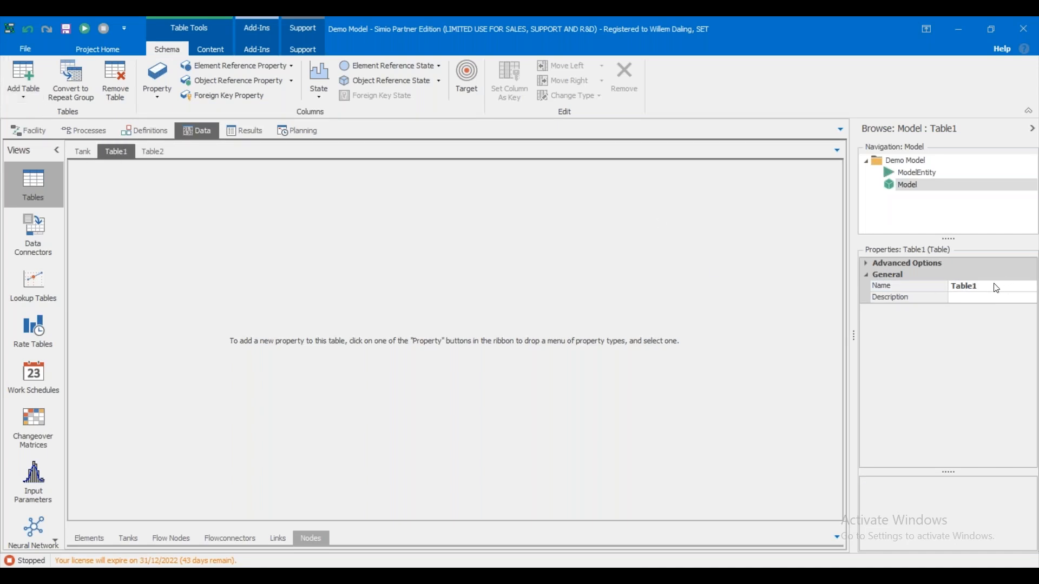
pyautogui.click(882, 283)
pyautogui.write('FlowConnet')
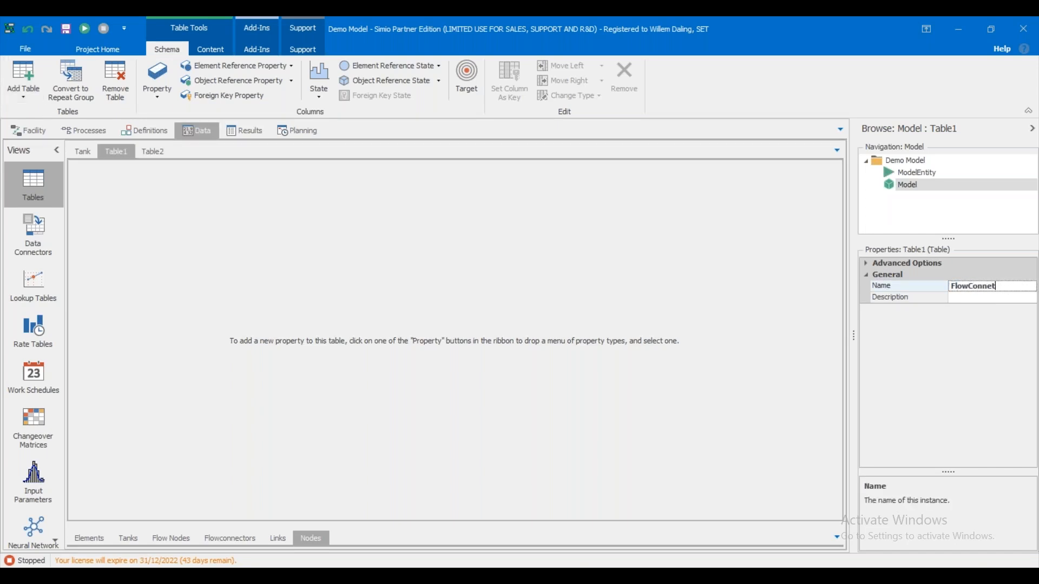
pyautogui.press('BackSpace')
pyautogui.write('ctors')
pyautogui.press('Return')
pyautogui.press('Home')
pyautogui.write('tbl_')
pyautogui.press('Return')
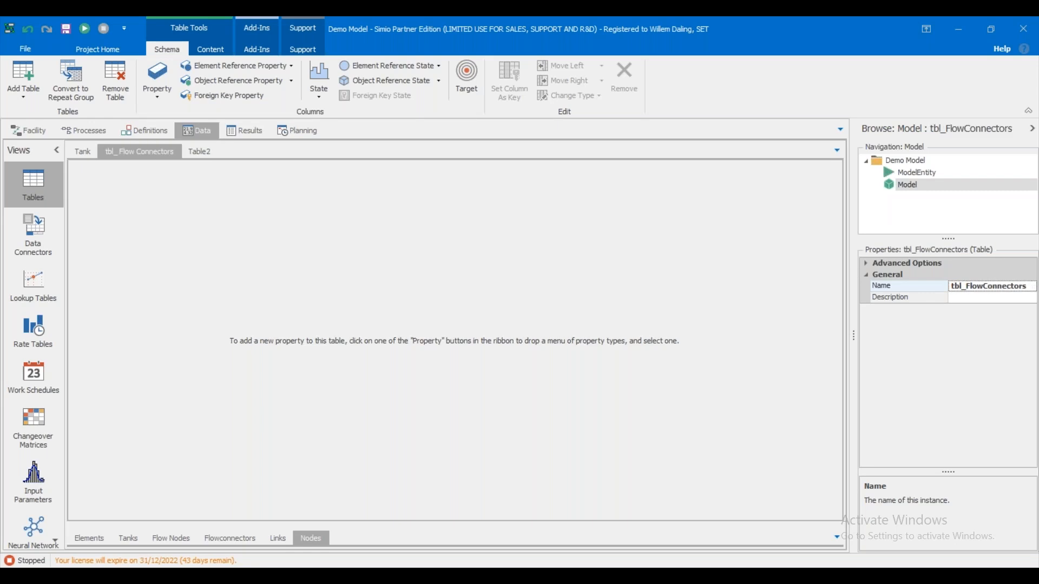
# Rename the remaining new table, Table2, as tbl_Flownodes.
pyautogui.click(203, 158)
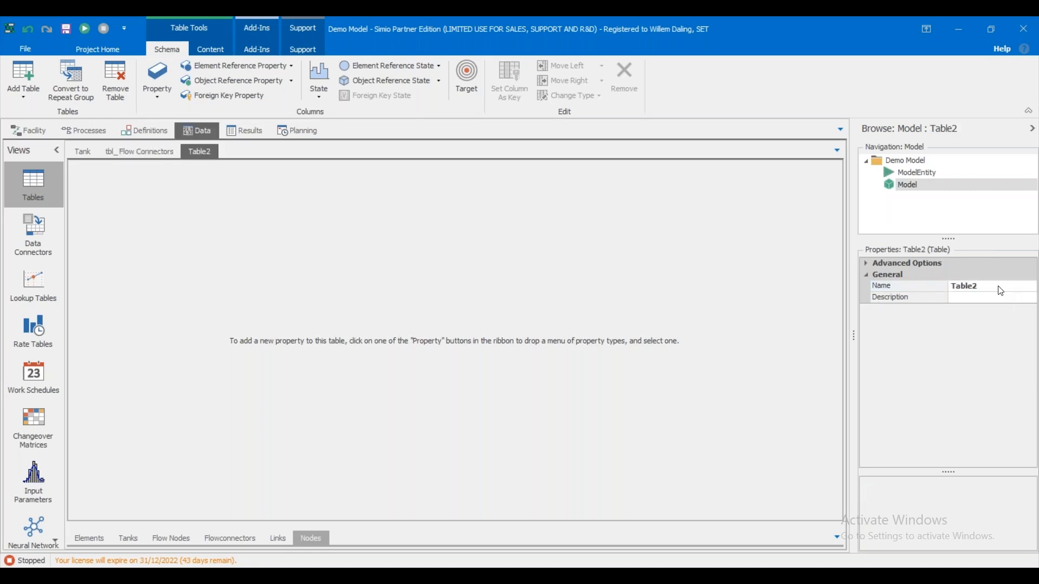
pyautogui.write('tbl_Flownodes')
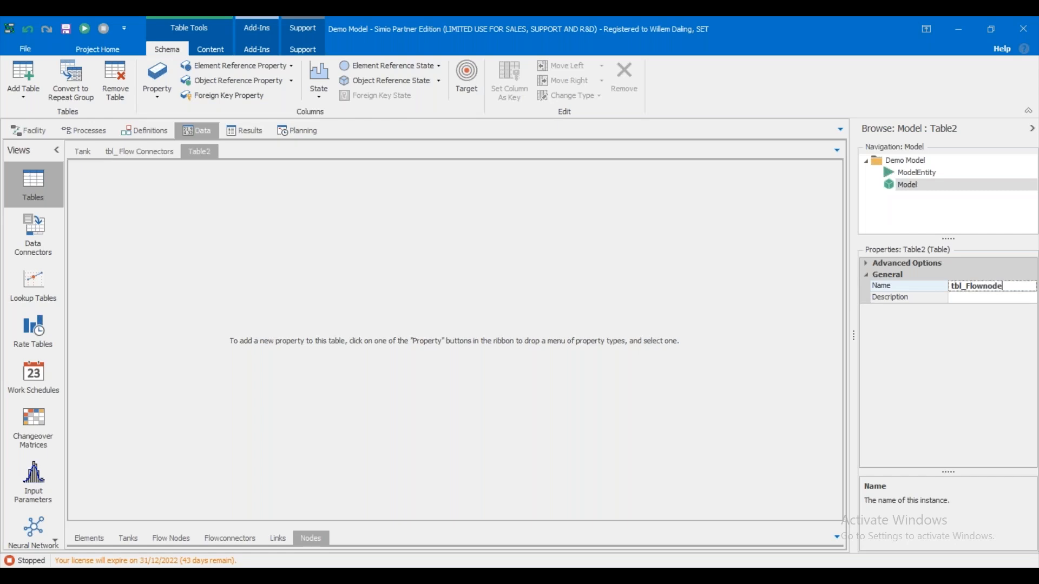
pyautogui.press('Return')
# Add an Object reference property column to the Tank table and name it Tanks.
pyautogui.click(84, 152)
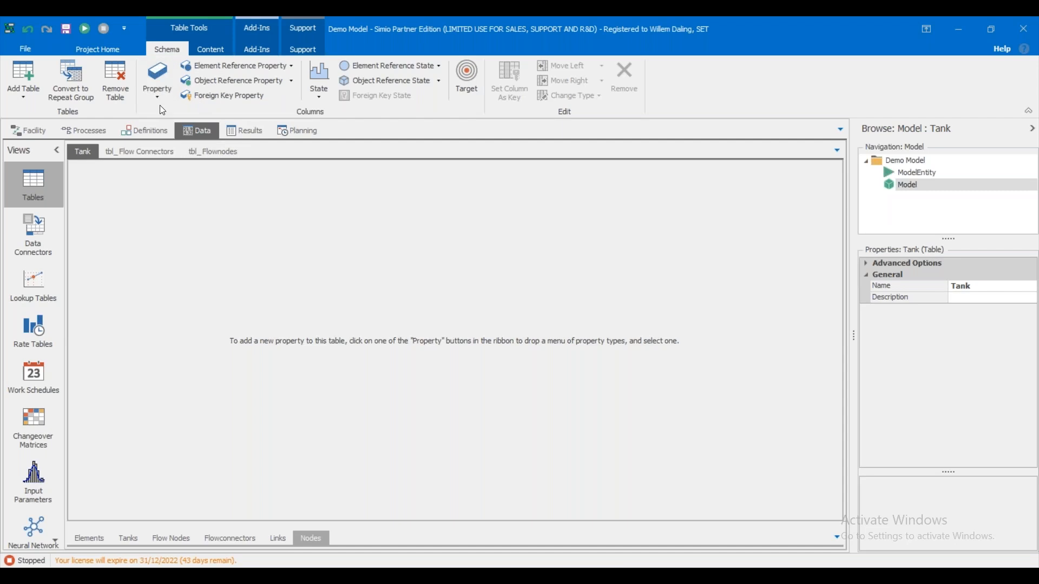
pyautogui.click(229, 81)
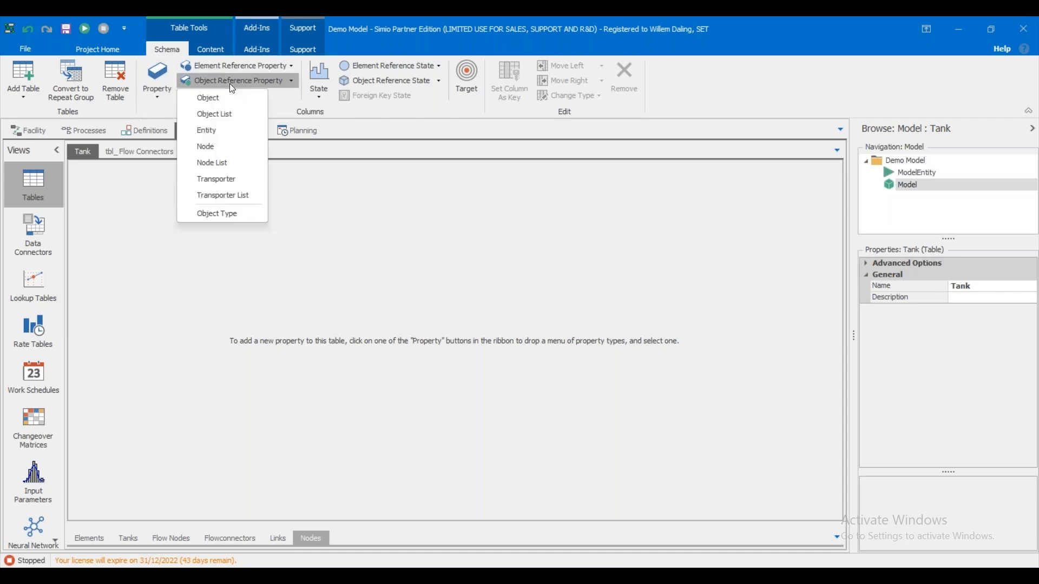
pyautogui.click(195, 99)
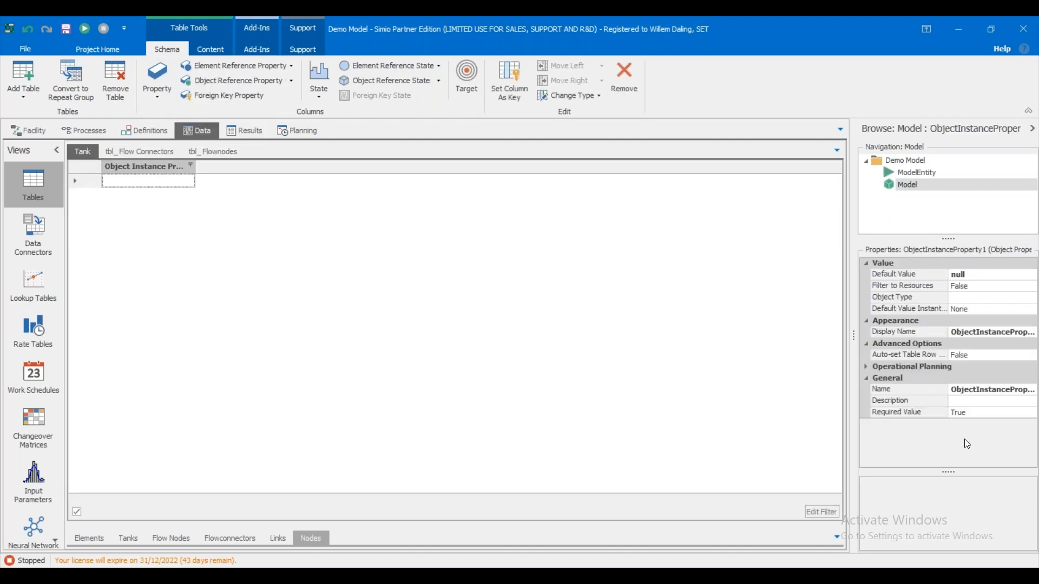
pyautogui.click(986, 390)
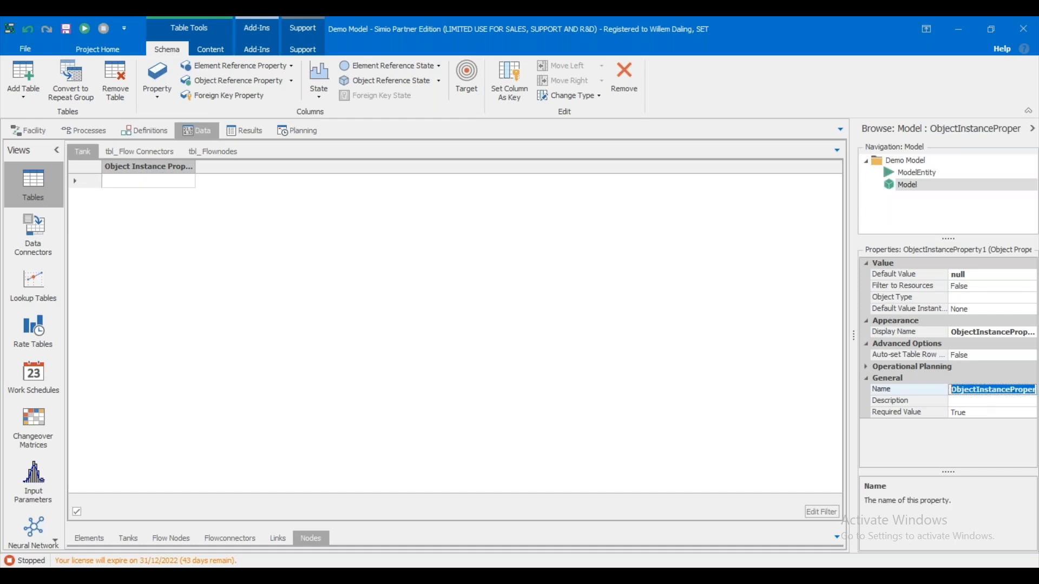
pyautogui.write('Tanks')
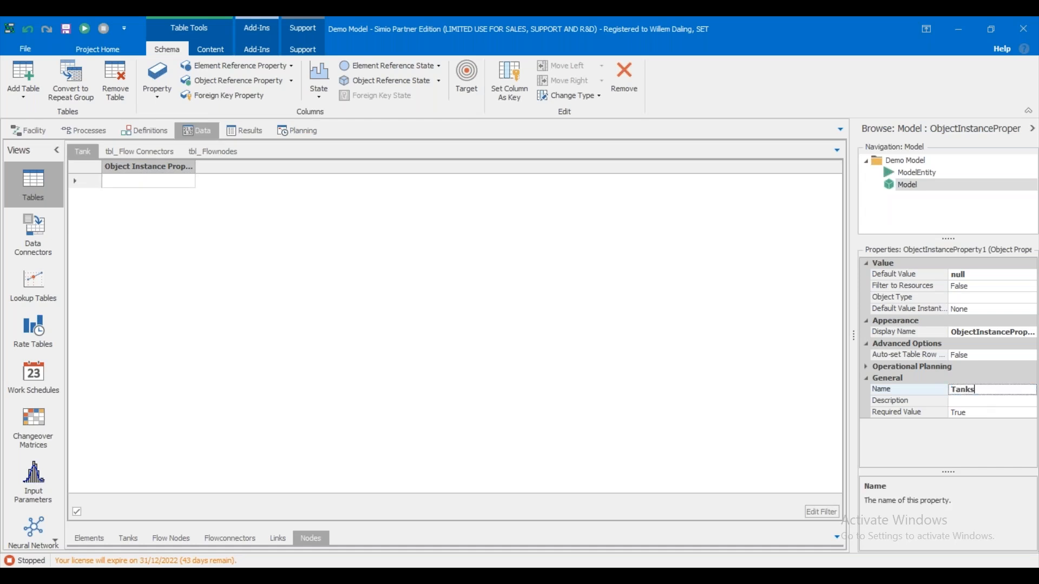
pyautogui.press('Return')
# Set the Tanks column's default value instancing to AutoCreateInstance and its object type to Tank.
pyautogui.click(969, 311)
pyautogui.click(972, 329)
pyautogui.click(969, 297)
pyautogui.write('Tank')
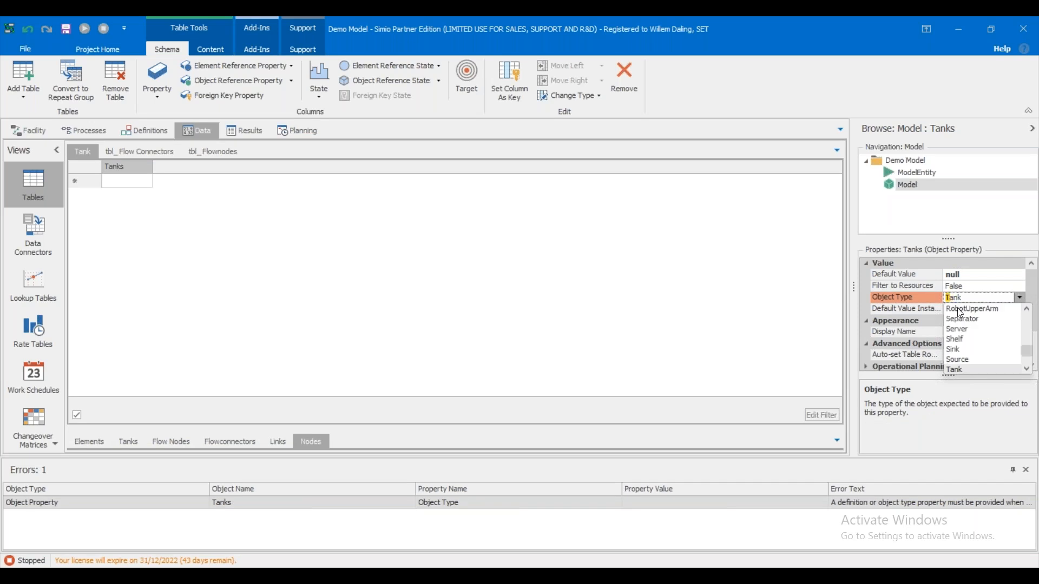
pyautogui.press('Return')
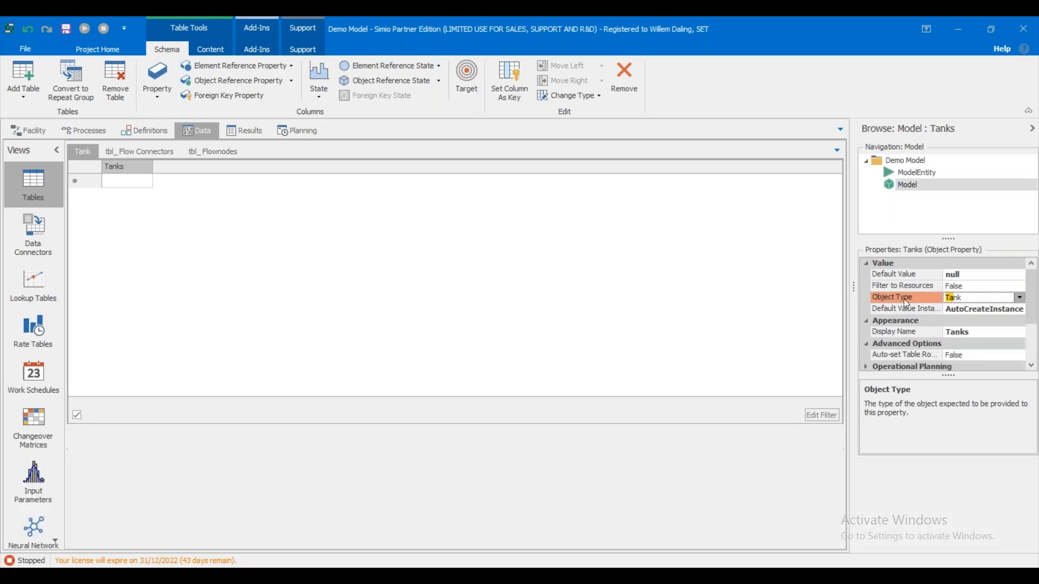
# Add three Real property columns to the Tank table and name them X, Y and Z.
pyautogui.click(161, 90)
pyautogui.click(176, 108)
pyautogui.click(169, 80)
pyautogui.click(169, 81)
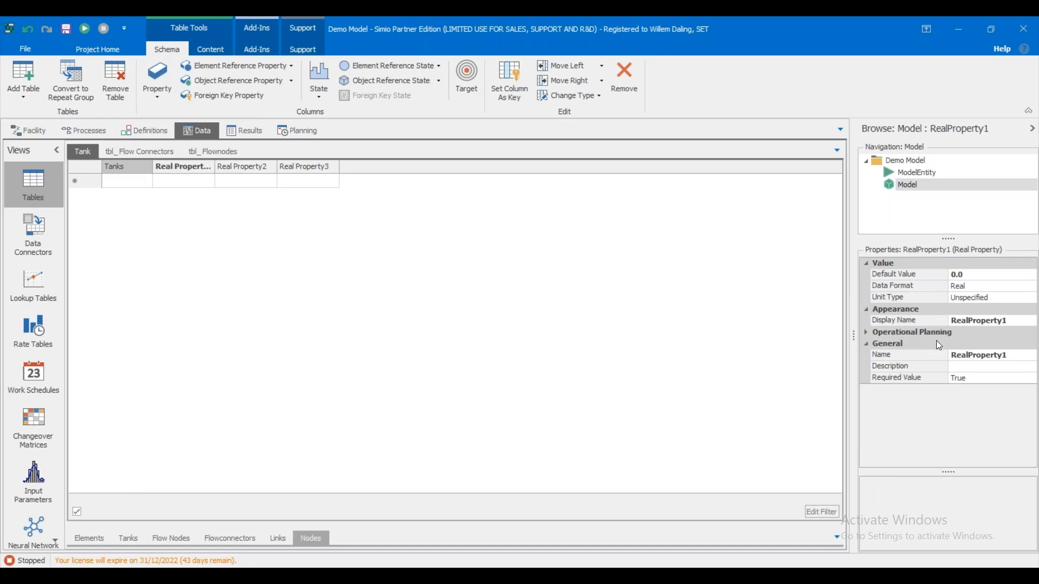
pyautogui.click(917, 358)
pyautogui.write('X')
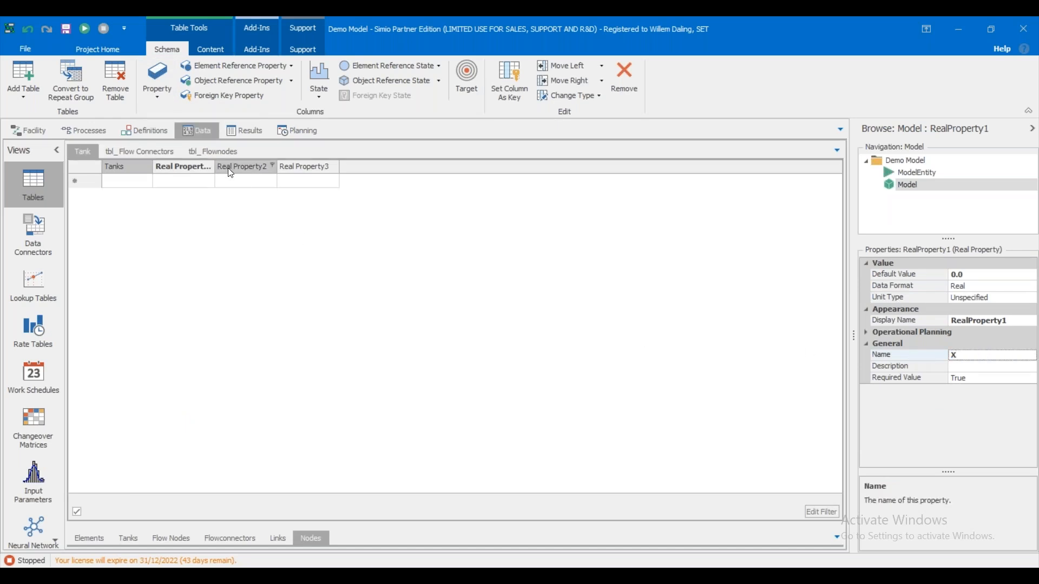
pyautogui.click(228, 168)
pyautogui.click(891, 362)
pyautogui.write('Y')
pyautogui.click(245, 157)
pyautogui.click(272, 169)
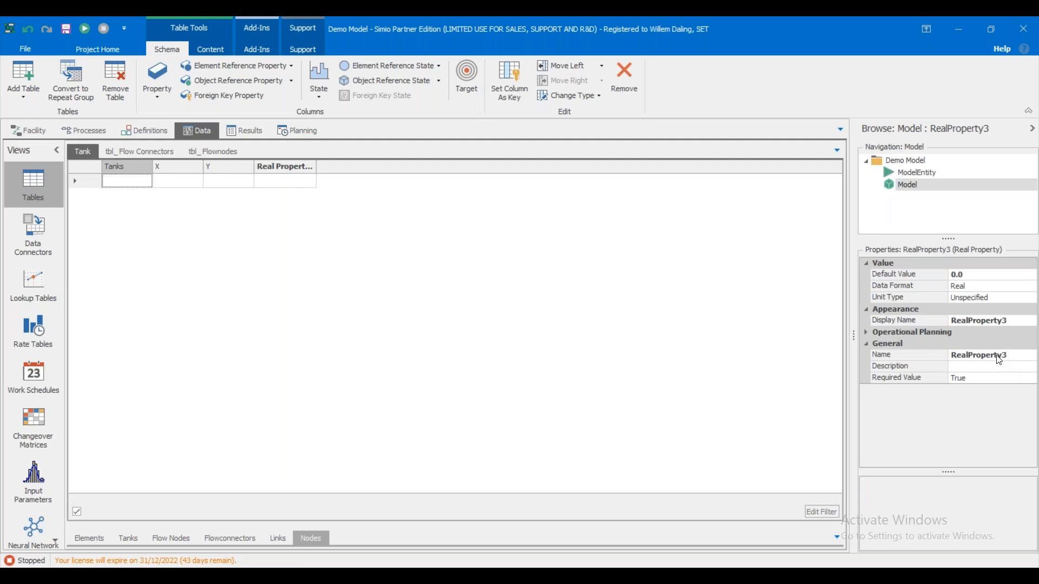
pyautogui.click(907, 356)
pyautogui.write('Z')
pyautogui.click(125, 179)
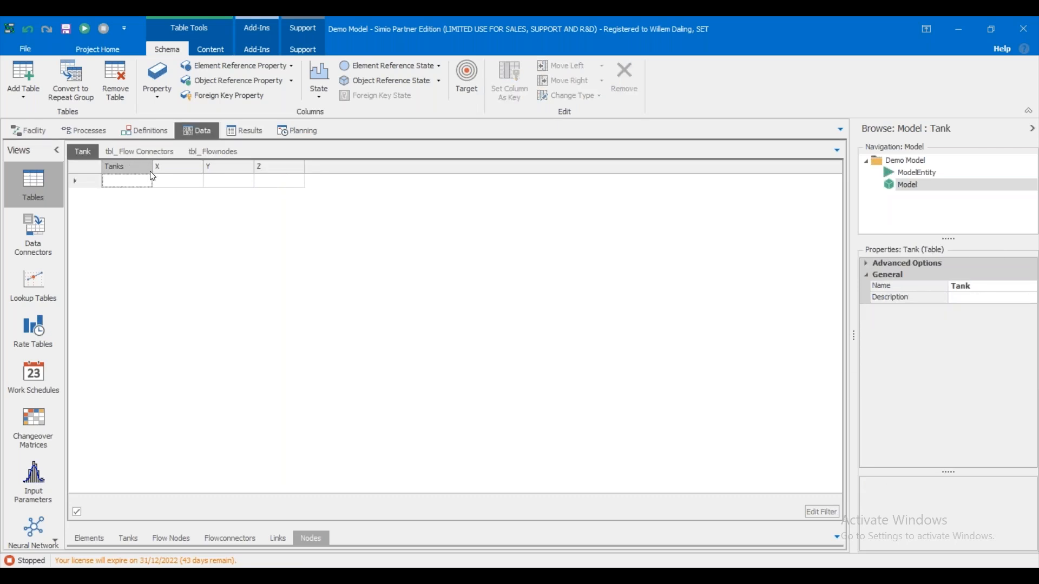
# Map the Tanks column's initial physical X, Y and Z location to the table columns X, Y and Z.
pyautogui.click(121, 170)
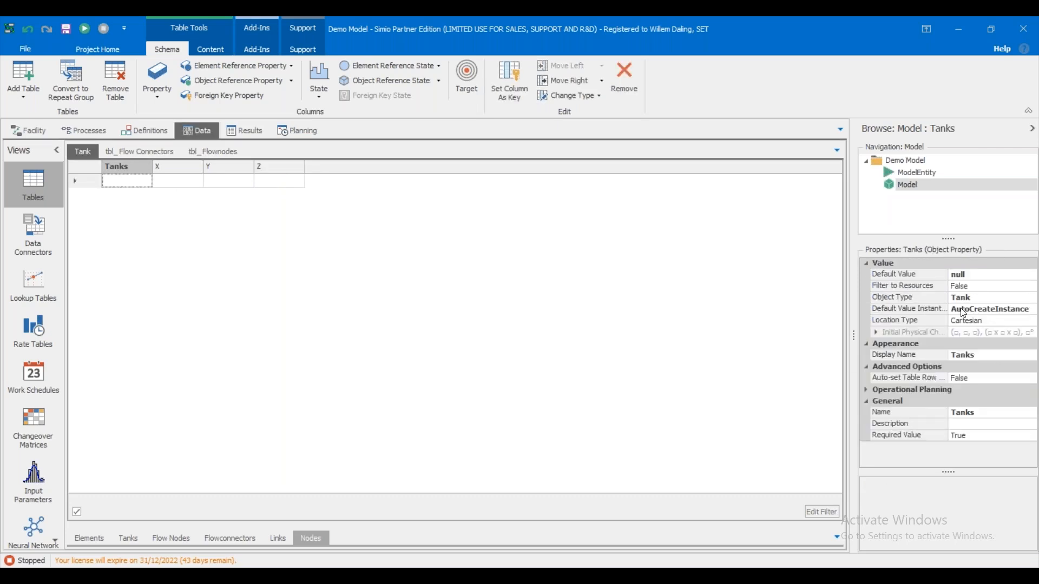
pyautogui.click(876, 332)
pyautogui.click(966, 344)
pyautogui.write('X')
pyautogui.press('Down')
pyautogui.write('Y')
pyautogui.press('Down')
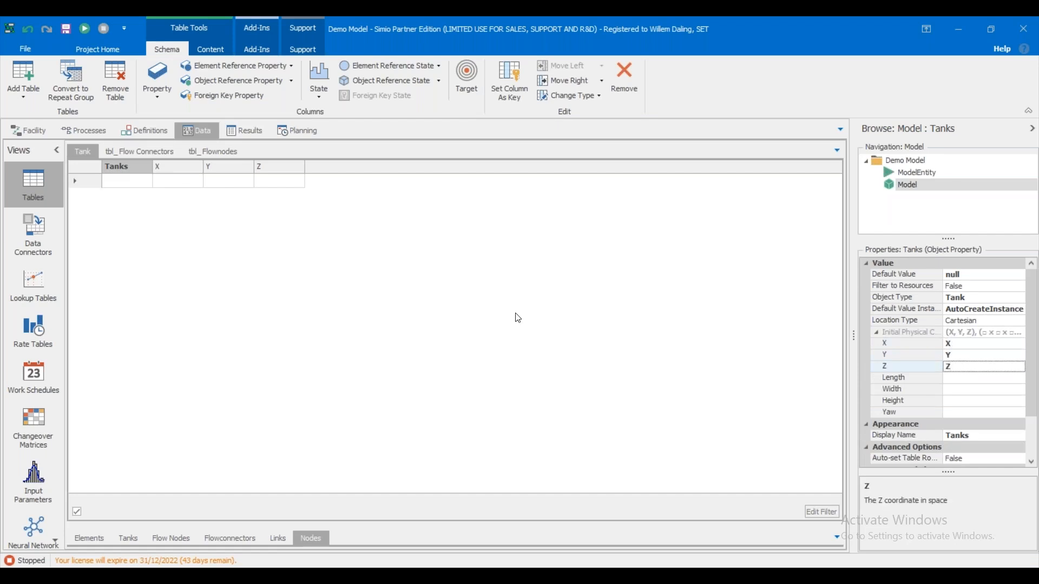
# Enter Tank1, Tank2 and Tank3 as three rows in the Tanks column.
pyautogui.click(128, 182)
pyautogui.write('Tank1')
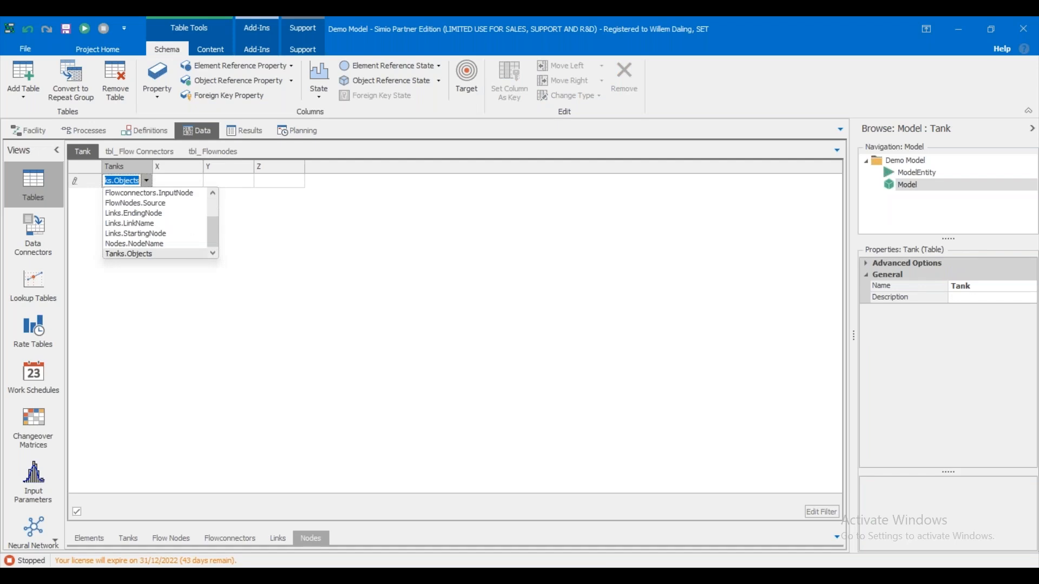
pyautogui.press('Return')
pyautogui.press('Down')
pyautogui.write('Tan')
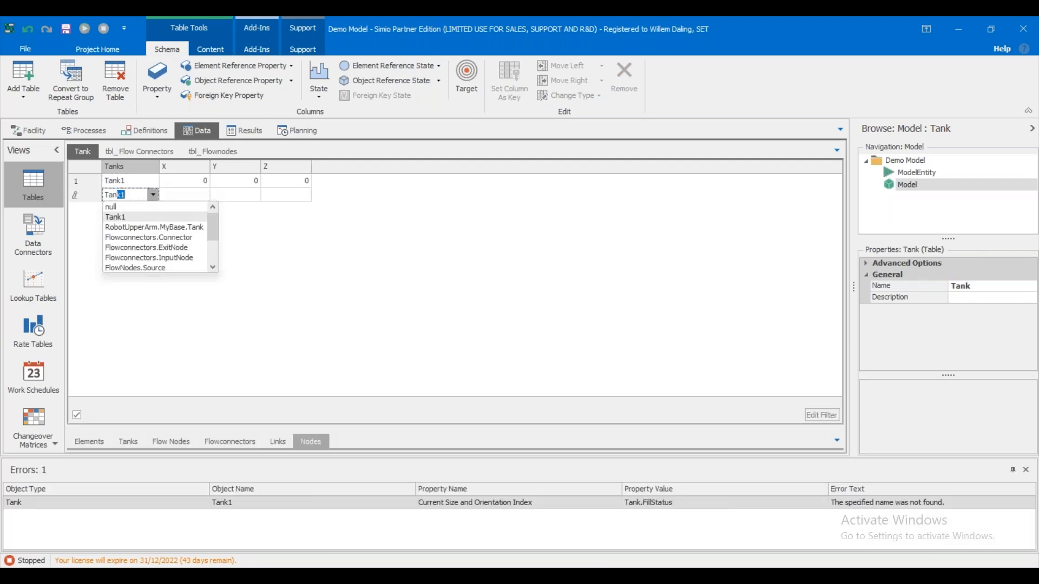
pyautogui.write('k2')
pyautogui.press('Return')
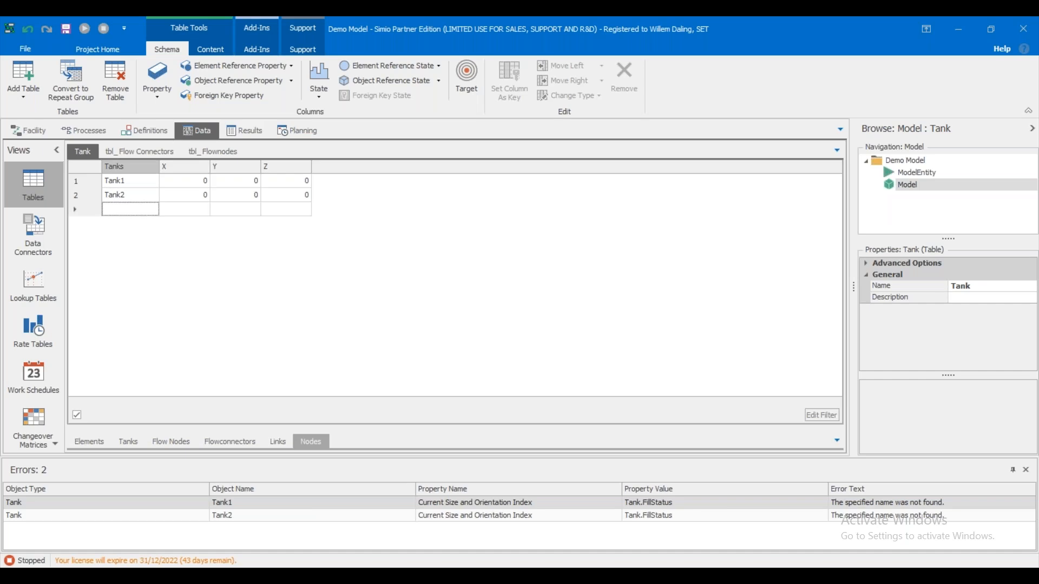
pyautogui.write('Tank3')
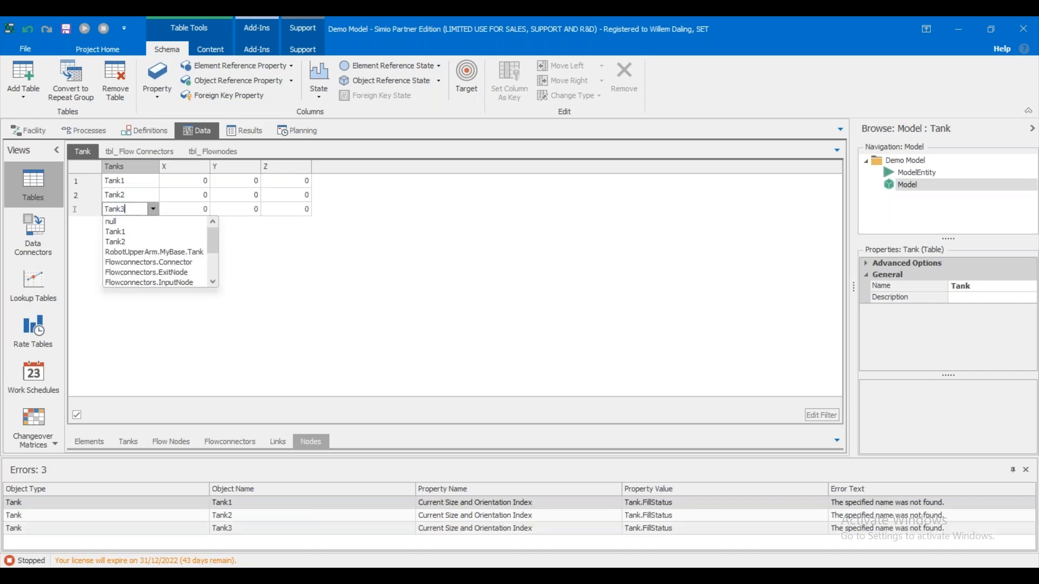
pyautogui.click(367, 274)
# Set the Z values of Tank1, Tank2 and Tank3 to 15, 10 and 5.
pyautogui.click(287, 180)
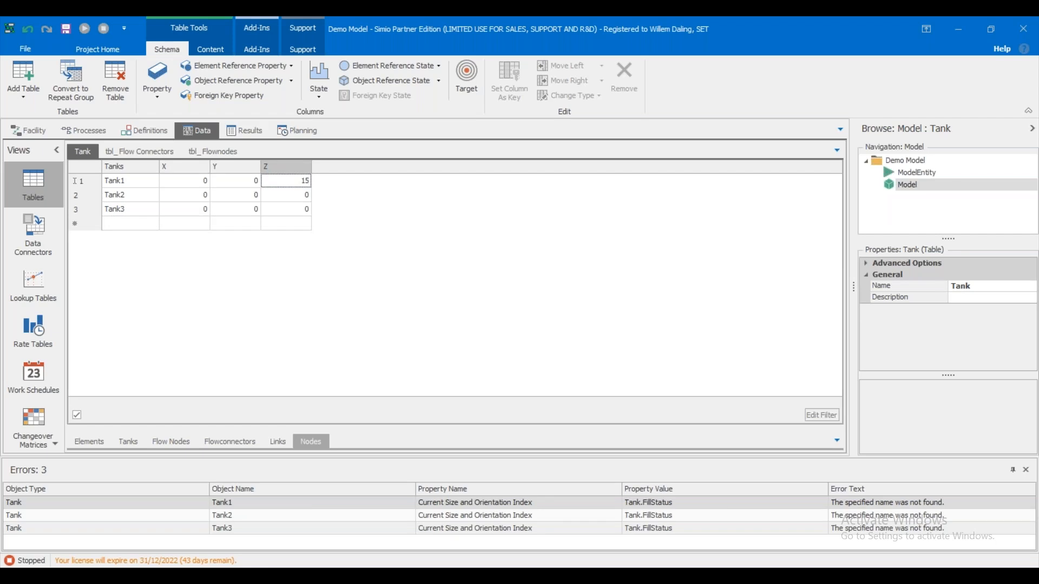
pyautogui.write('15')
pyautogui.press('Down')
pyautogui.write('10')
pyautogui.press('Down')
pyautogui.write('5')
pyautogui.click(403, 304)
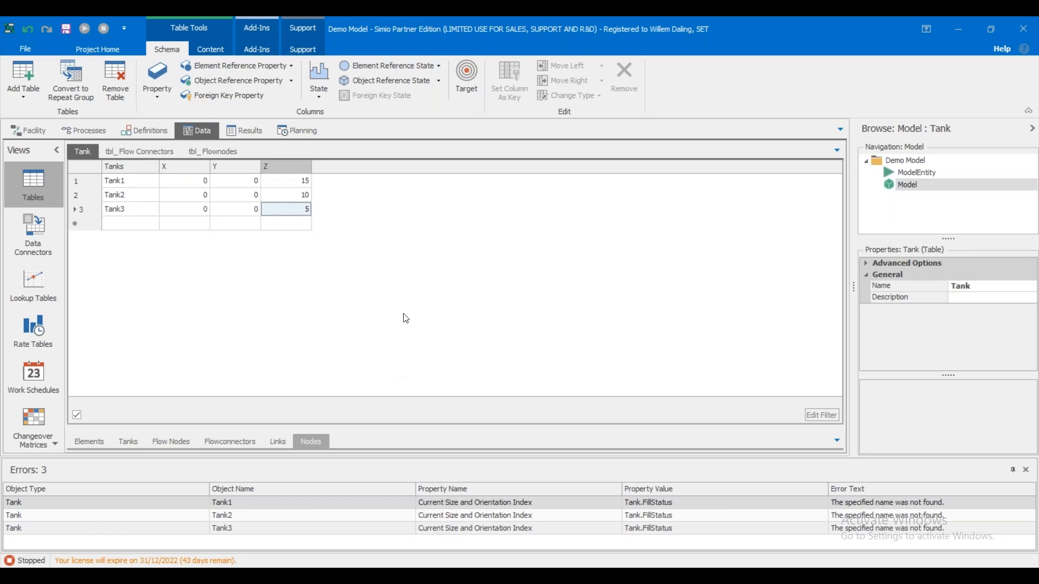
# Check the Tanks column's properties and examine the tanks' placement in the Facility view.
pyautogui.click(132, 165)
pyautogui.click(292, 170)
pyautogui.click(134, 166)
pyautogui.scroll(-1, 950, 318)
pyautogui.scroll(-3, 969, 328)
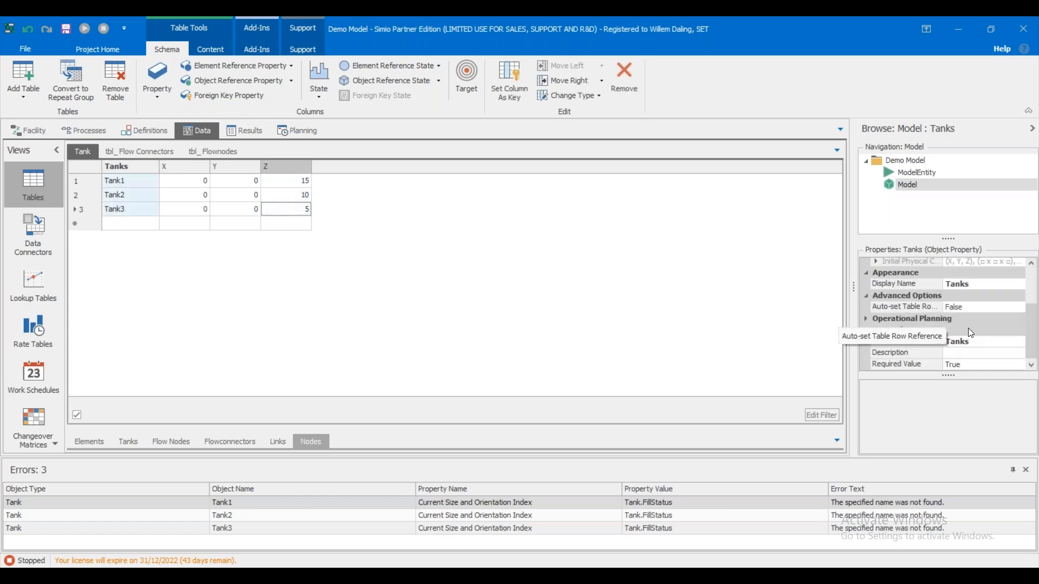
pyautogui.scroll(5, 969, 328)
pyautogui.click(49, 133)
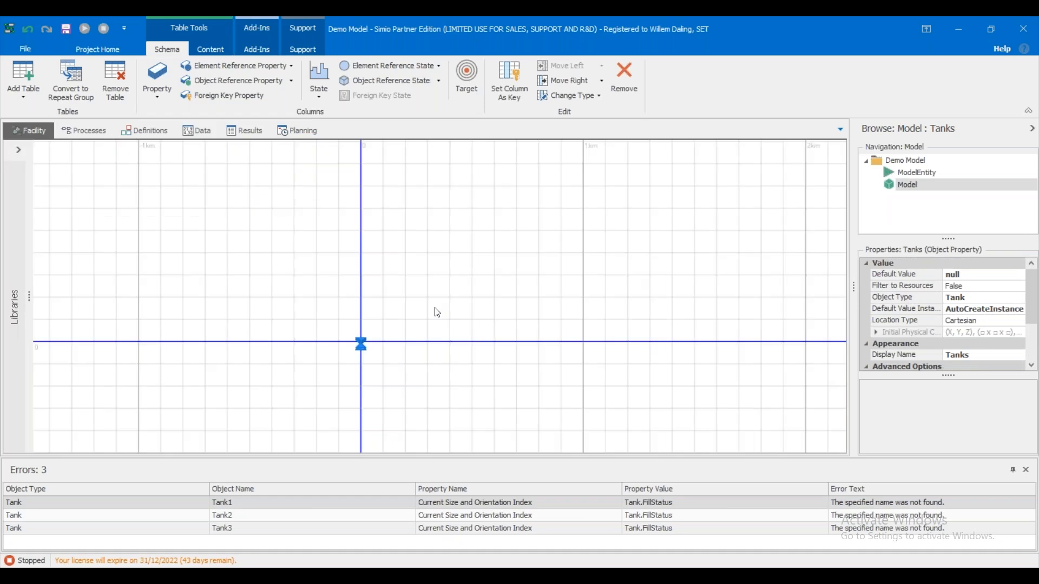
pyautogui.scroll(3, 364, 353)
pyautogui.click(355, 328)
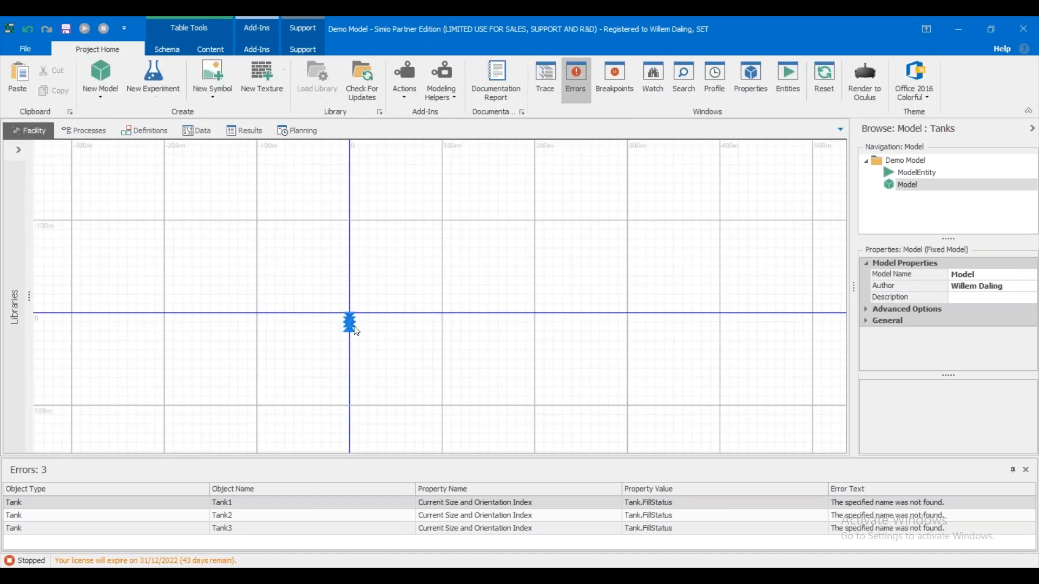
# Examine the three tanks in the Facility view and check Tank3's Current Size and Orientation Index property.
pyautogui.scroll(6, 366, 326)
pyautogui.click(369, 330)
pyautogui.scroll(-3, 369, 330)
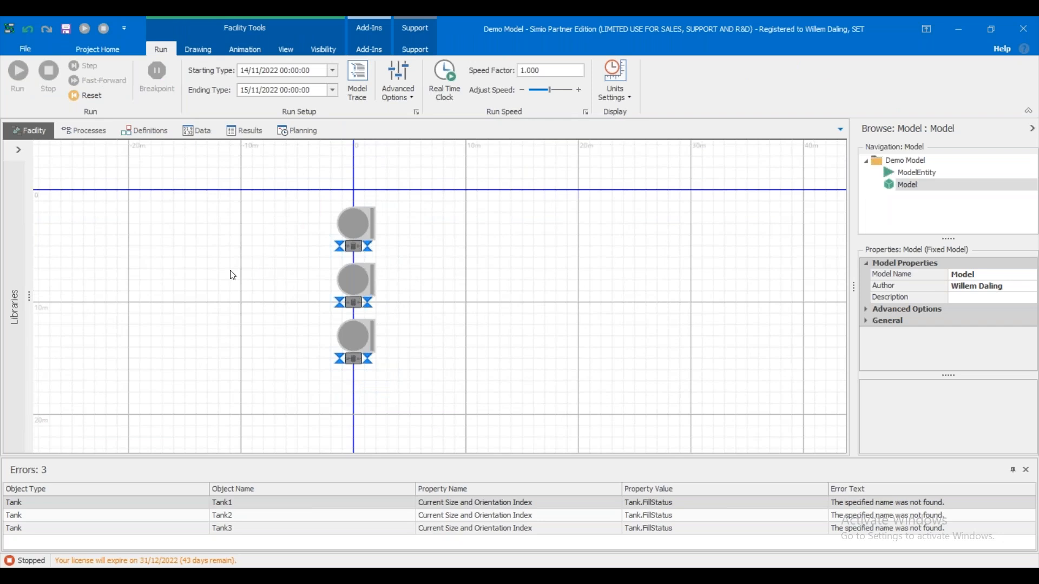
pyautogui.moveTo(443, 258); pyautogui.dragTo(422, 246)
pyautogui.click(318, 232)
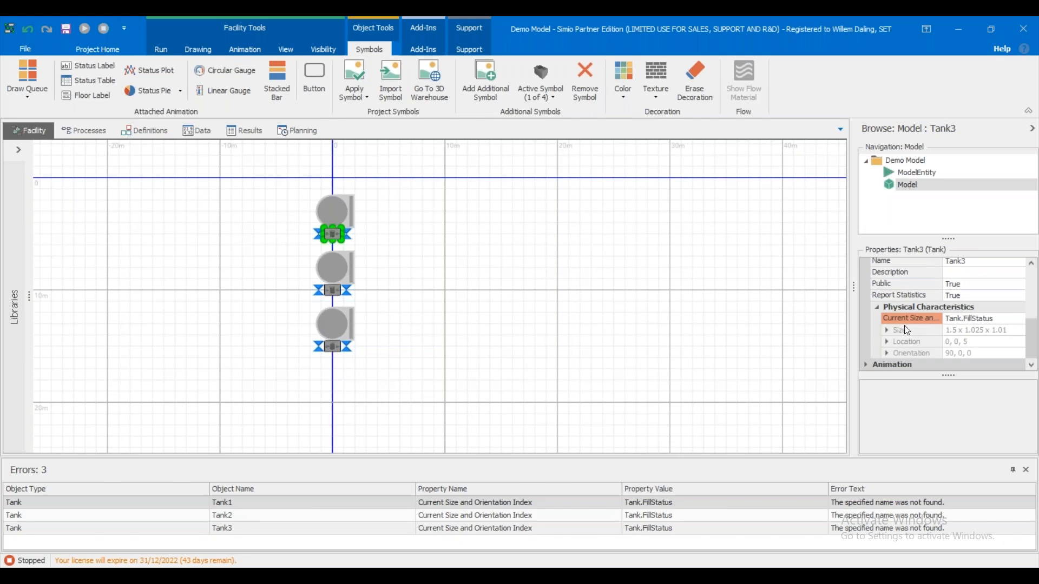
pyautogui.rightClick(902, 321)
pyautogui.click(994, 310)
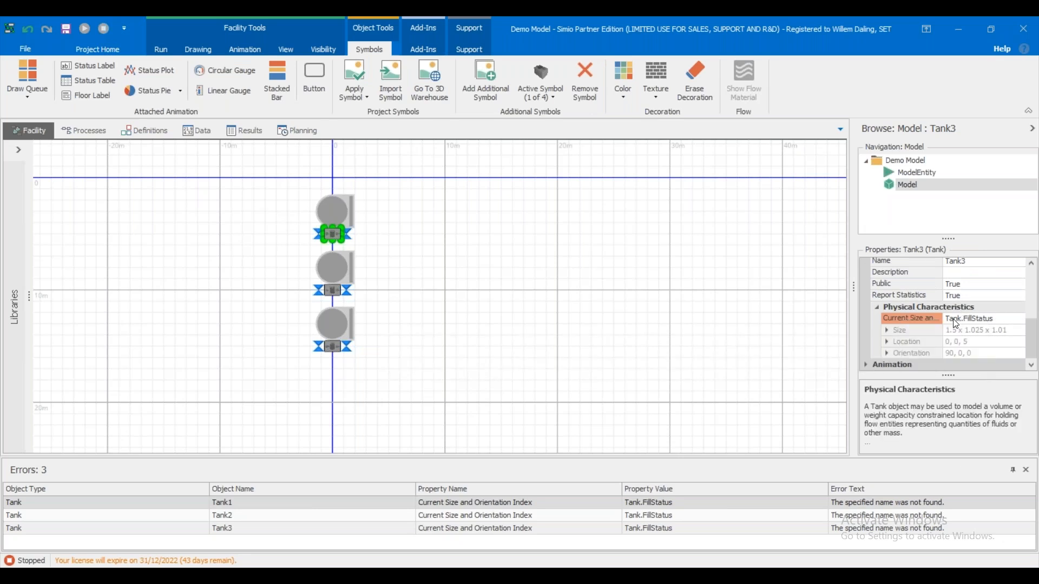
pyautogui.click(917, 322)
# Place the tbl_Flownodes table before tbl_Flow Connectors and add a node instance property column named Flownode to it.
pyautogui.click(196, 131)
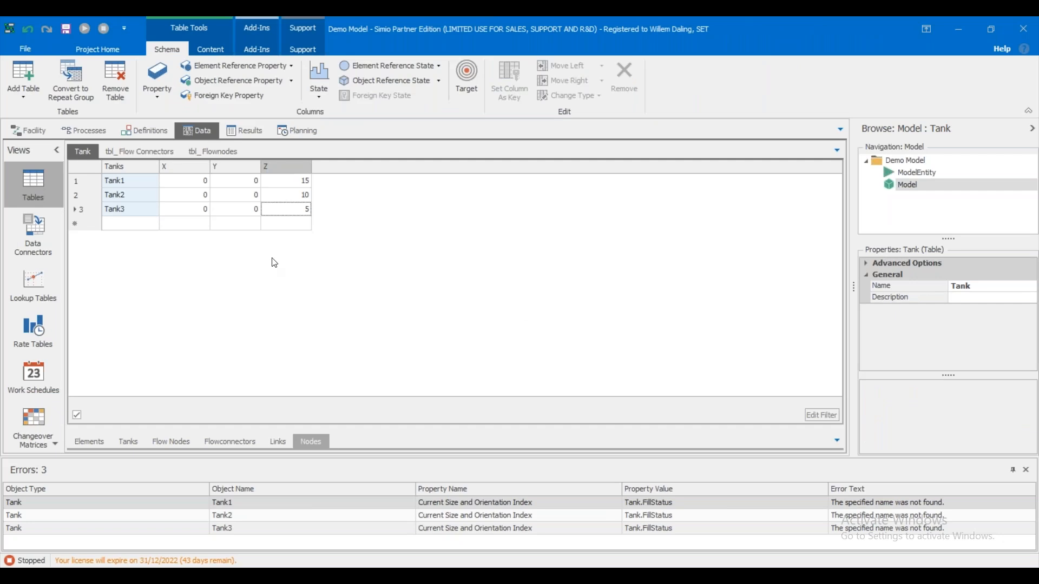
pyautogui.moveTo(207, 156); pyautogui.dragTo(134, 152)
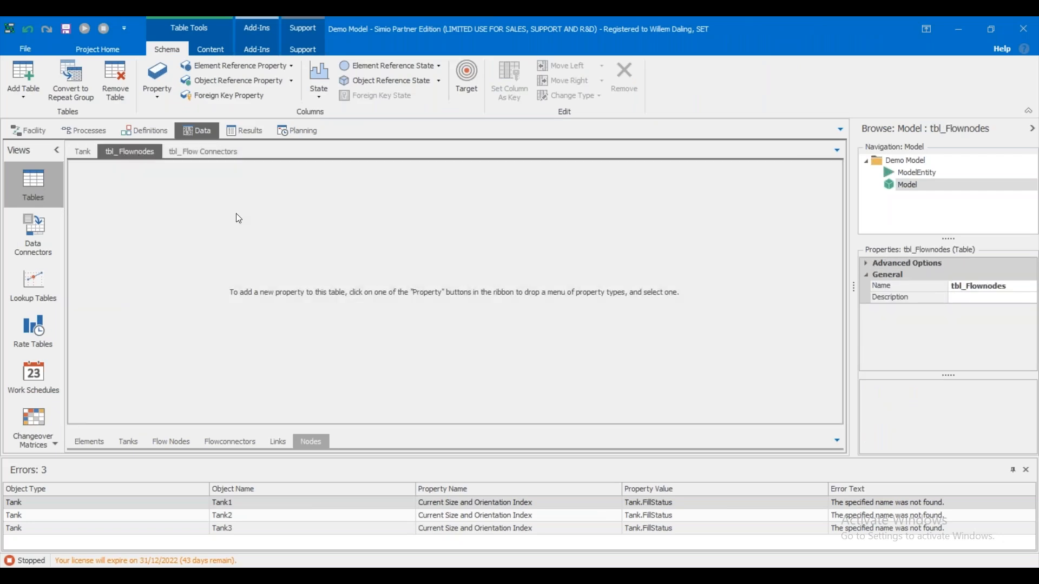
pyautogui.click(163, 93)
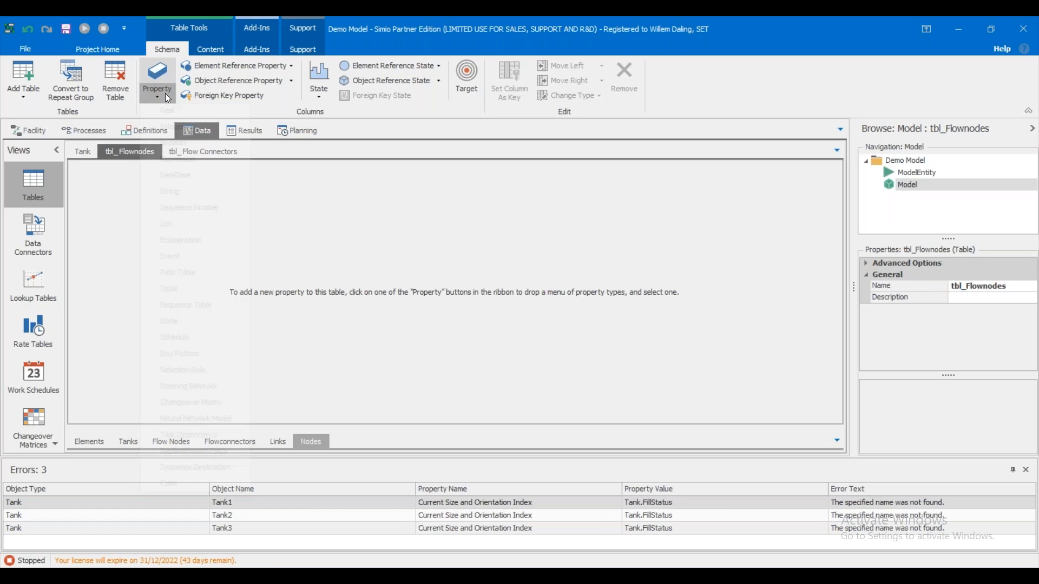
pyautogui.click(217, 80)
pyautogui.click(211, 146)
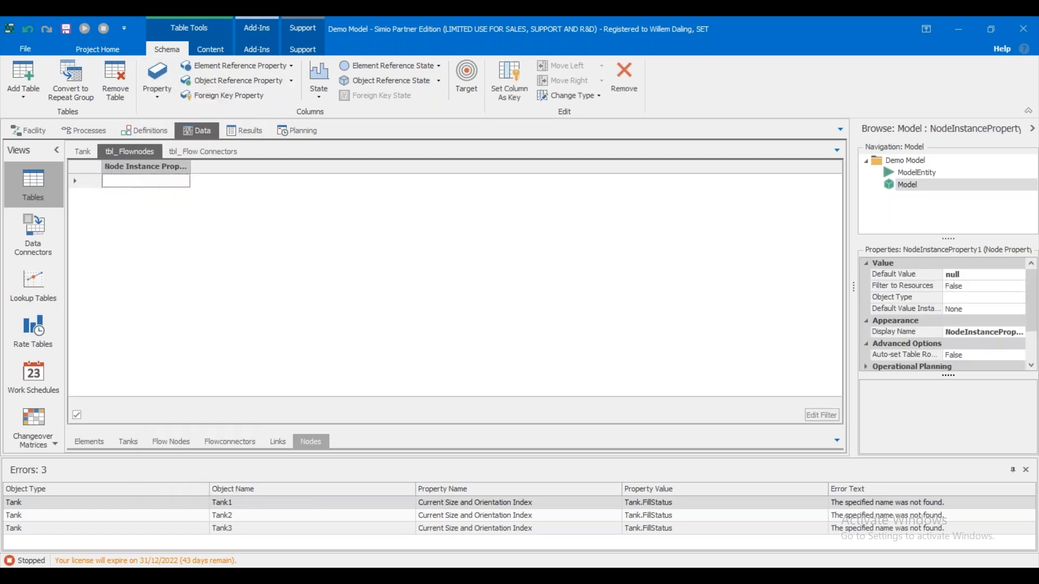
pyautogui.scroll(-2, 995, 323)
pyautogui.click(974, 343)
pyautogui.write('Flownode')
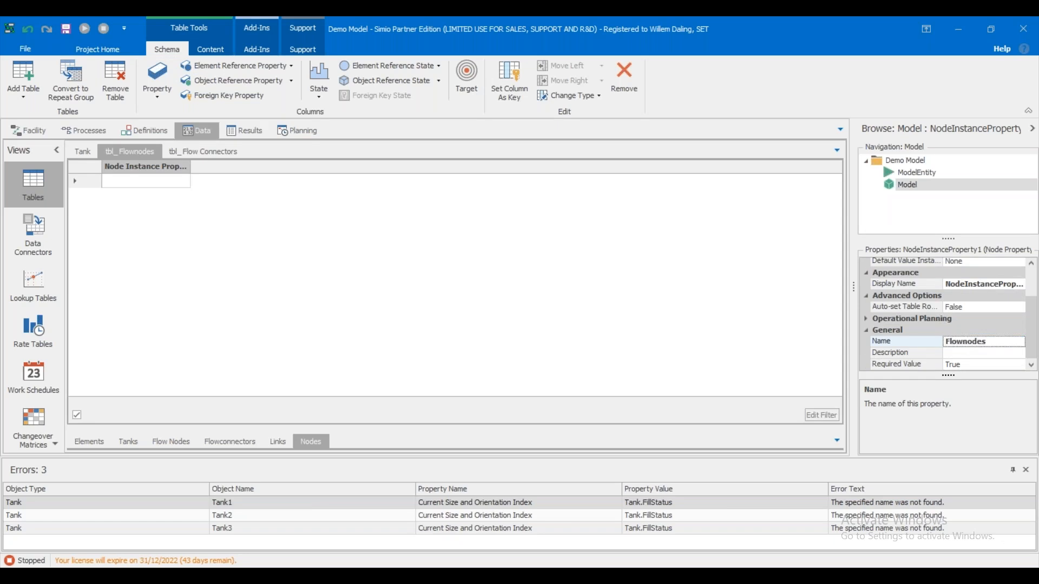
pyautogui.press('Return')
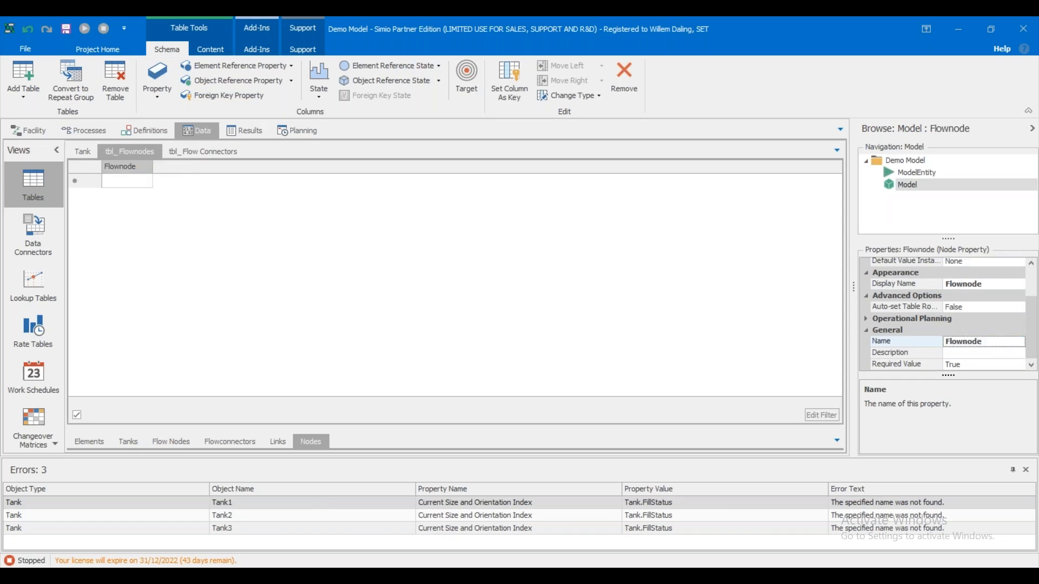
# Add three real property columns to tbl_Flownodes and rename the first one X.
pyautogui.click(163, 68)
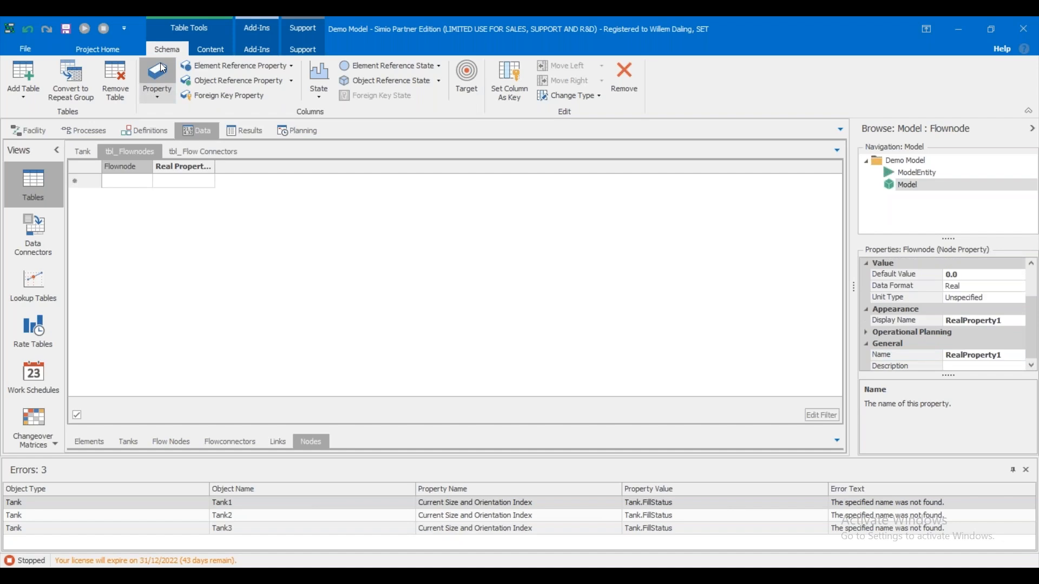
pyautogui.click(162, 68)
pyautogui.click(163, 68)
pyautogui.click(175, 169)
pyautogui.click(950, 348)
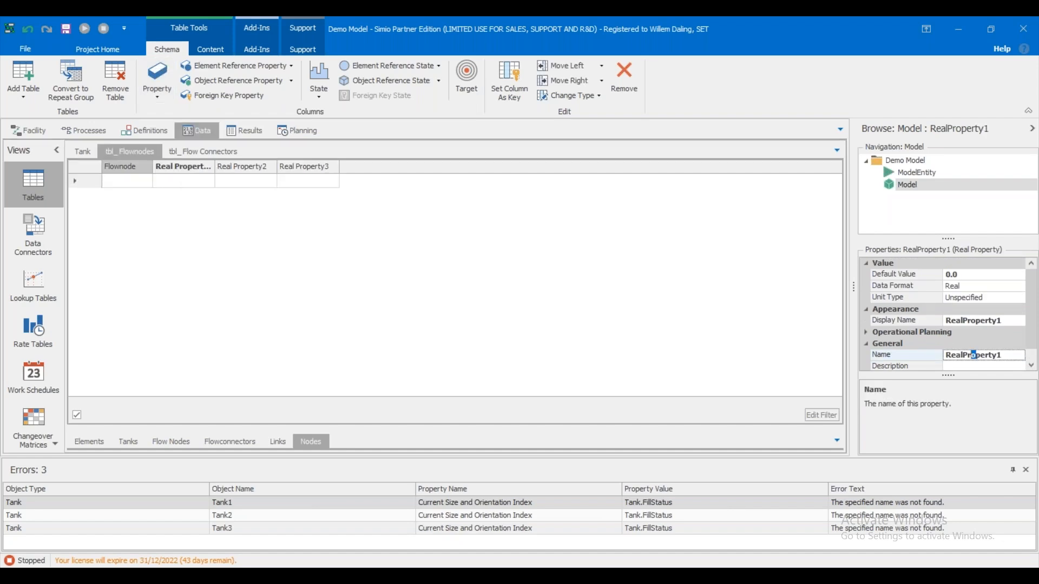
pyautogui.write('X')
pyautogui.press('Return')
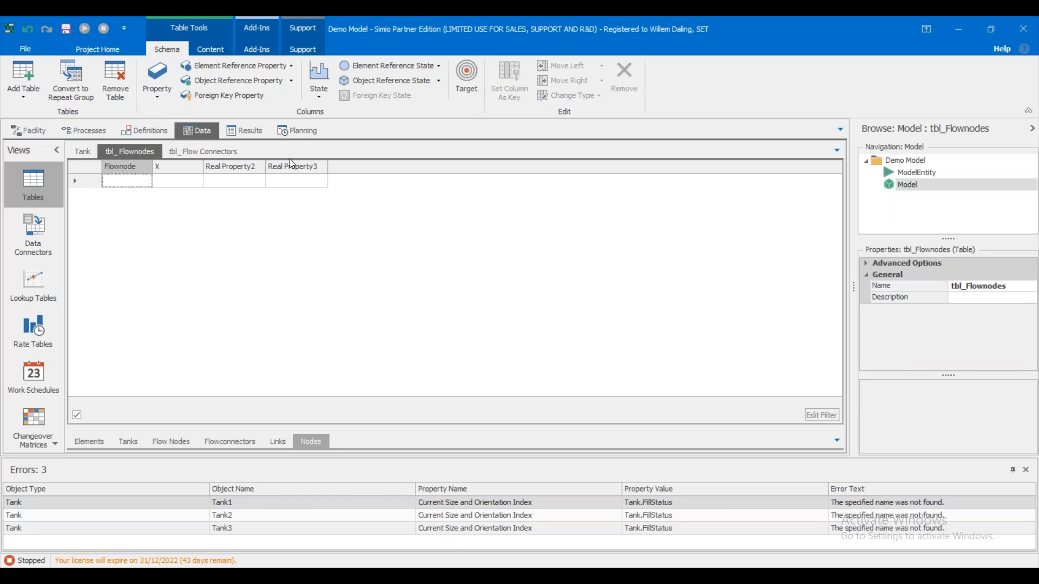
# Rename the second and third real property columns of tbl_Flownodes as Y and Z.
pyautogui.click(230, 167)
pyautogui.click(990, 355)
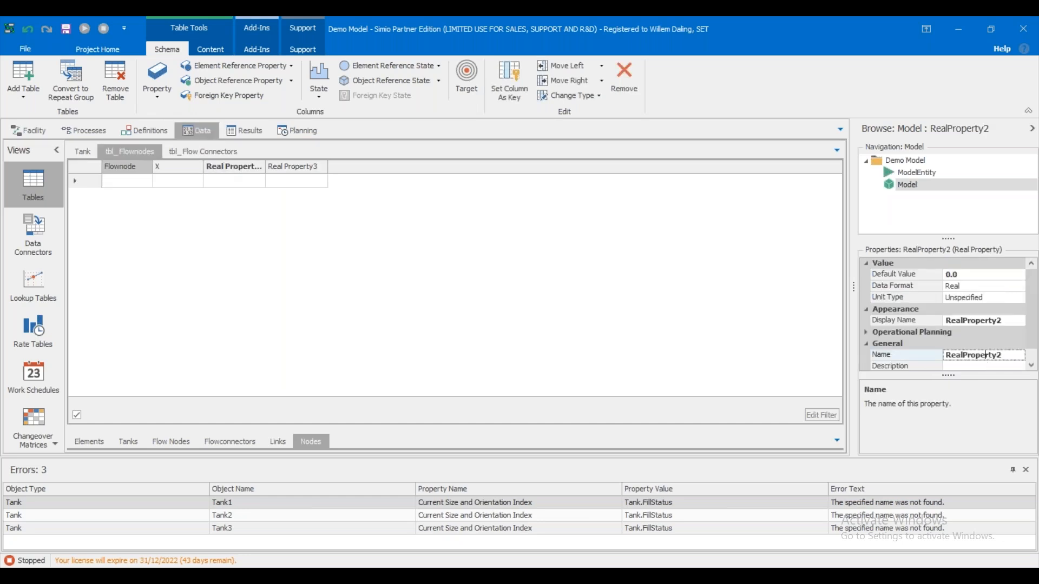
pyautogui.write('Y')
pyautogui.press('Return')
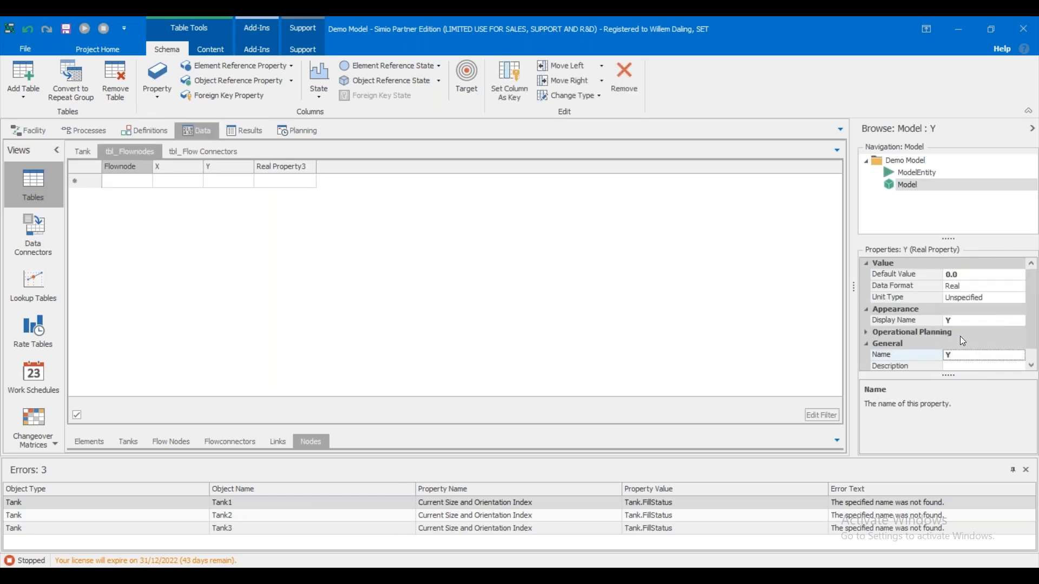
pyautogui.click(286, 167)
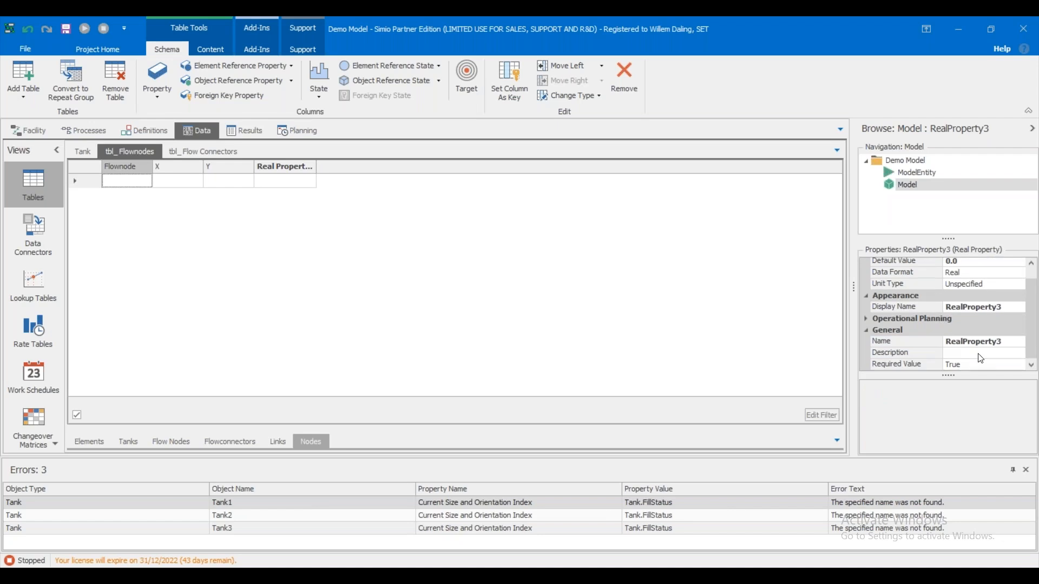
pyautogui.click(1001, 342)
pyautogui.click(1001, 344)
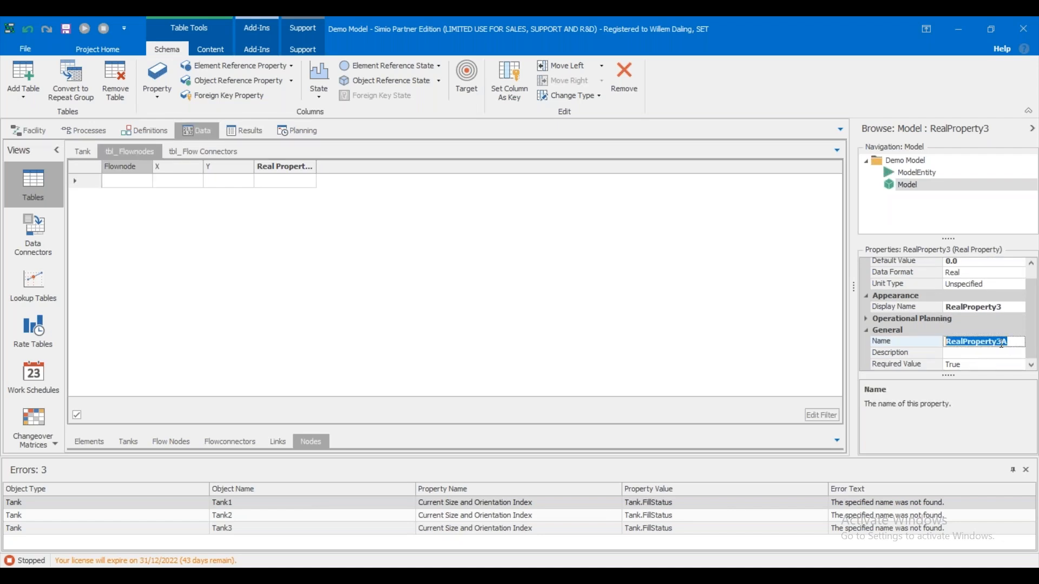
pyautogui.write('Z')
pyautogui.press('Return')
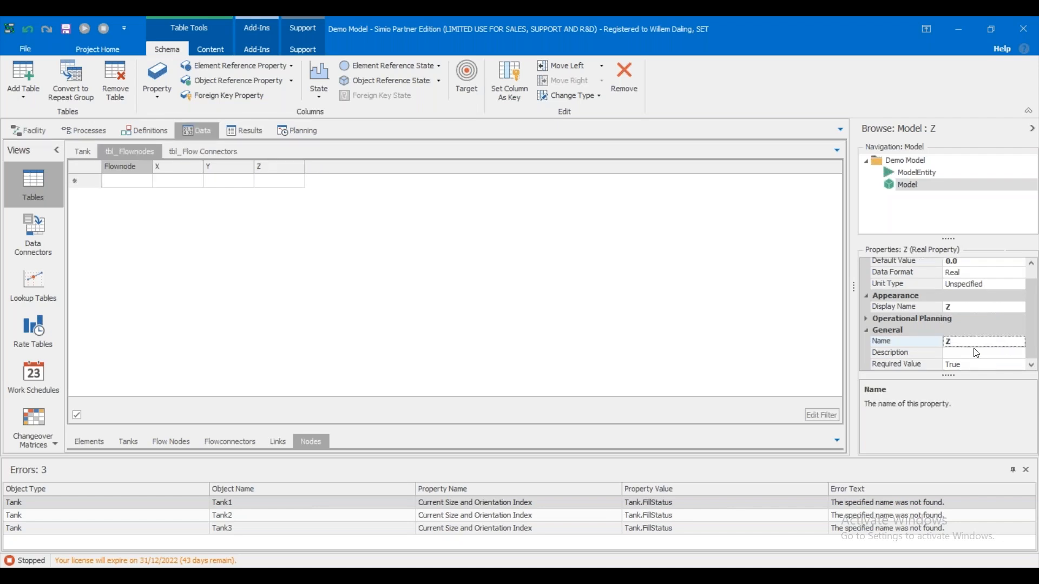
pyautogui.click(189, 296)
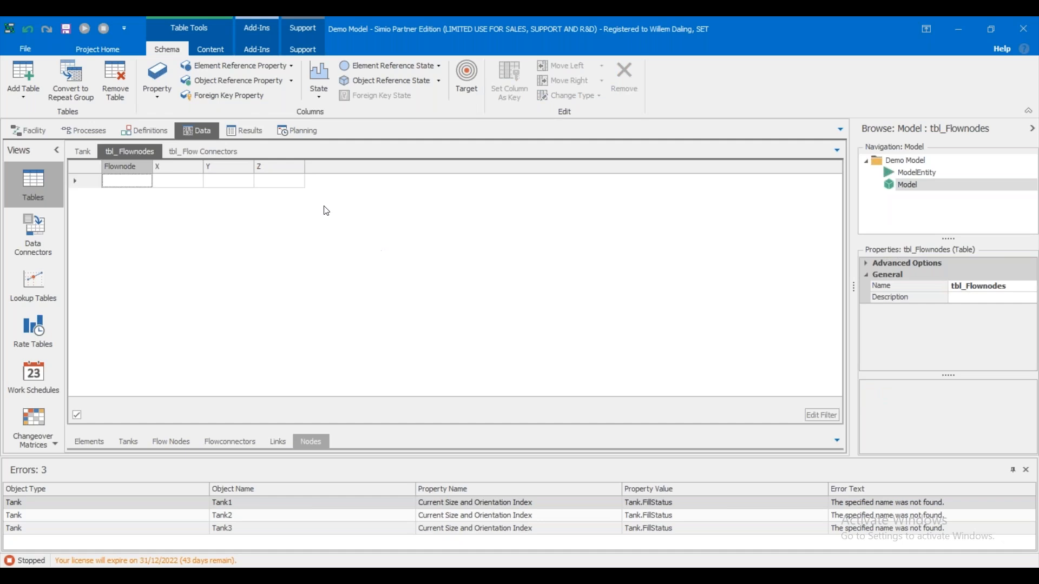
# Enter FN_1 as the Flownode value of the first row.
pyautogui.click(125, 183)
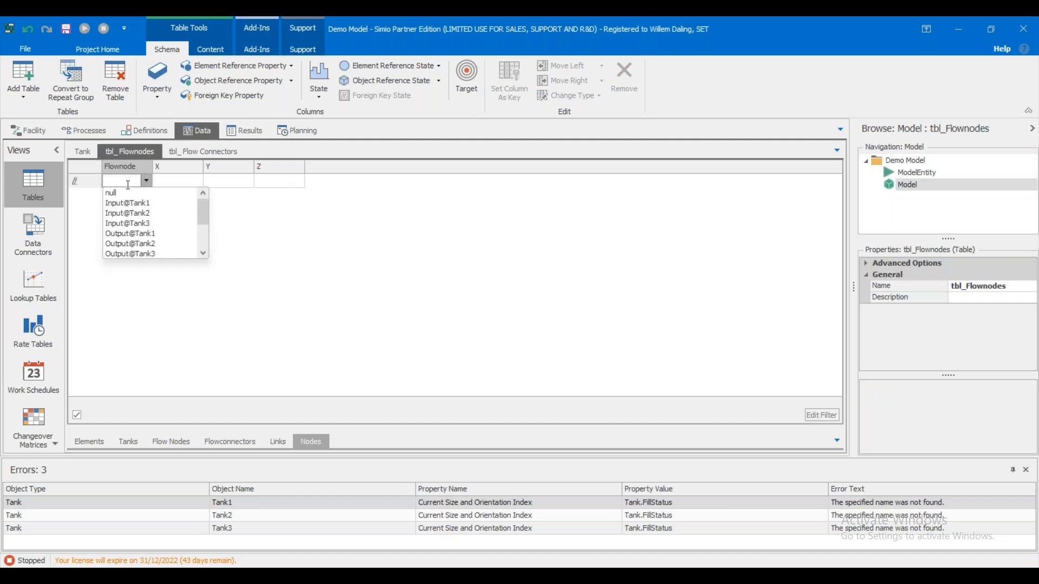
pyautogui.write('f')
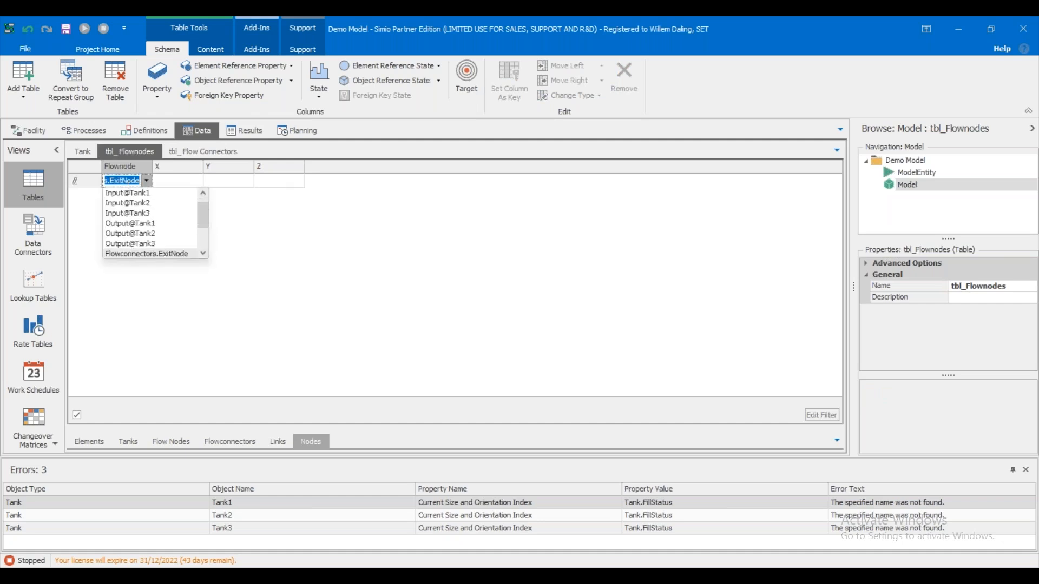
pyautogui.write('N_1')
pyautogui.press('Return')
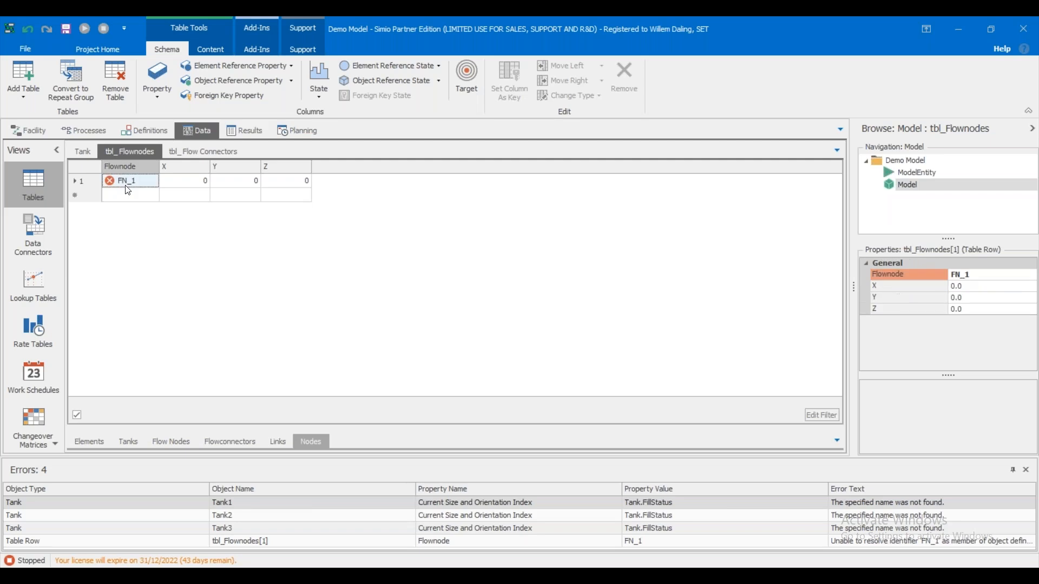
# Change the first row's Flownode value to FlowNode_1.
pyautogui.click(126, 186)
pyautogui.write('flown')
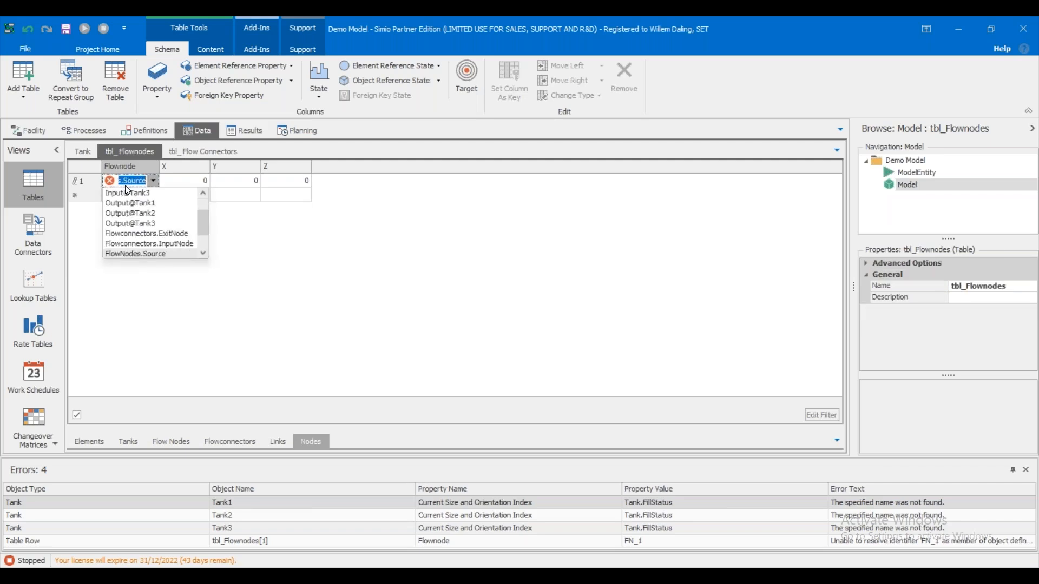
pyautogui.write('ode_1')
pyautogui.press('Return')
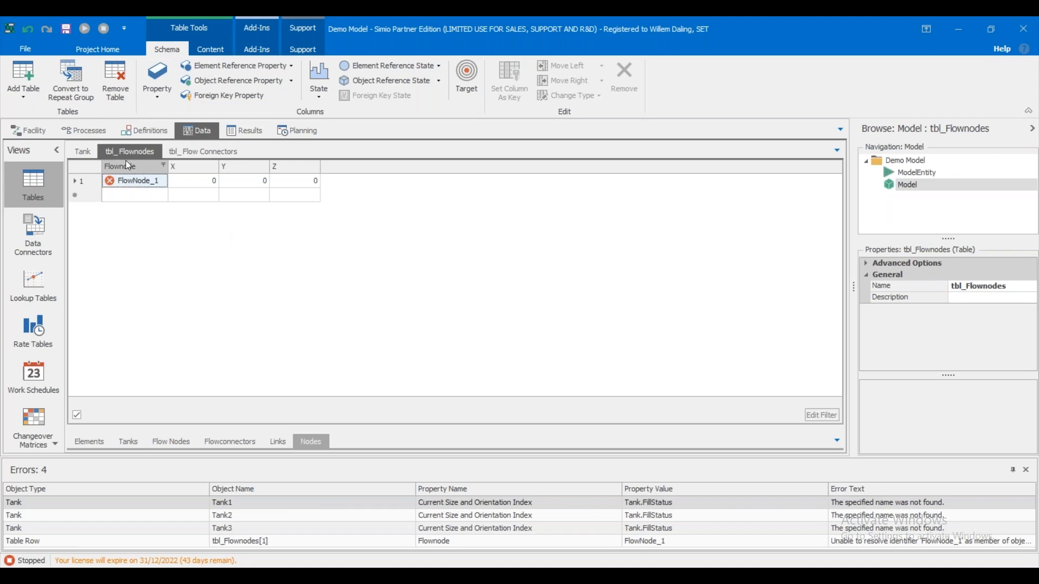
# Set the Flownode column's default value instantiation to AutoCreateInstance and its object type to FlowNode.
pyautogui.click(137, 169)
pyautogui.click(995, 312)
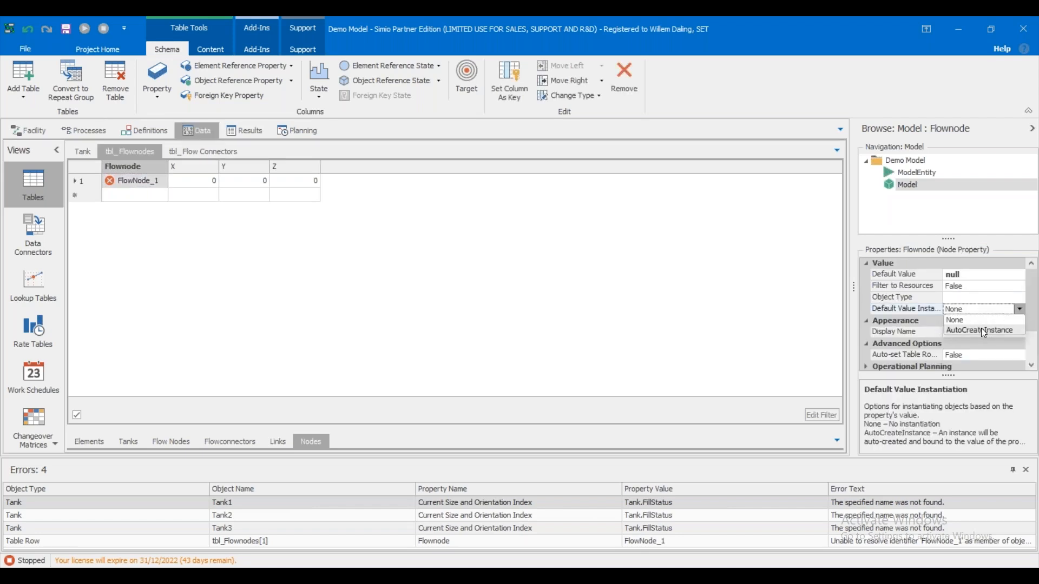
pyautogui.click(956, 299)
pyautogui.click(968, 299)
pyautogui.write('FlowNode')
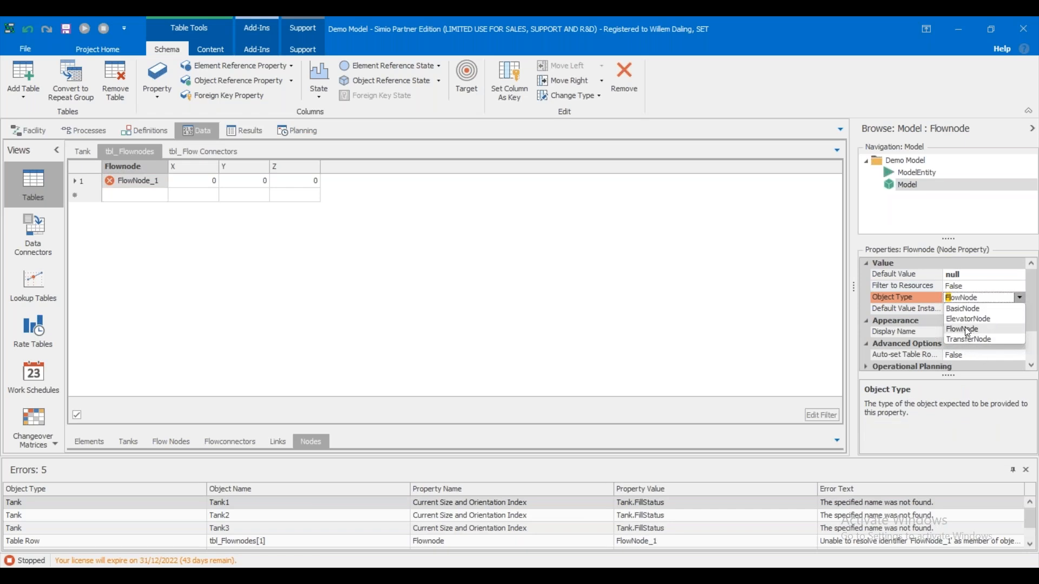
pyautogui.click(968, 329)
pyautogui.click(440, 304)
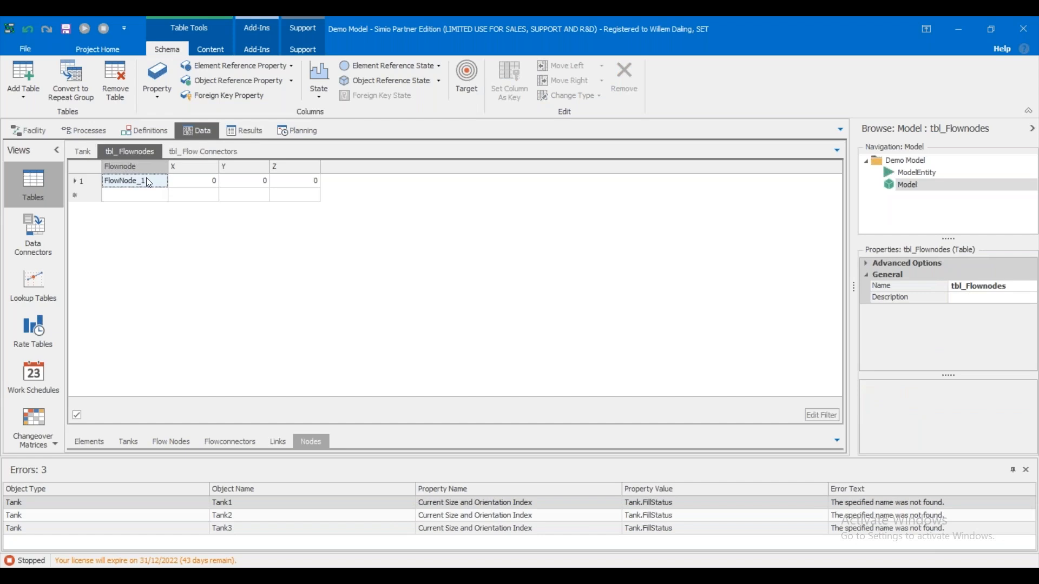
# Map the Flownode column's initial physical X, Y and Z location to the table columns X, Y and Z.
pyautogui.click(183, 168)
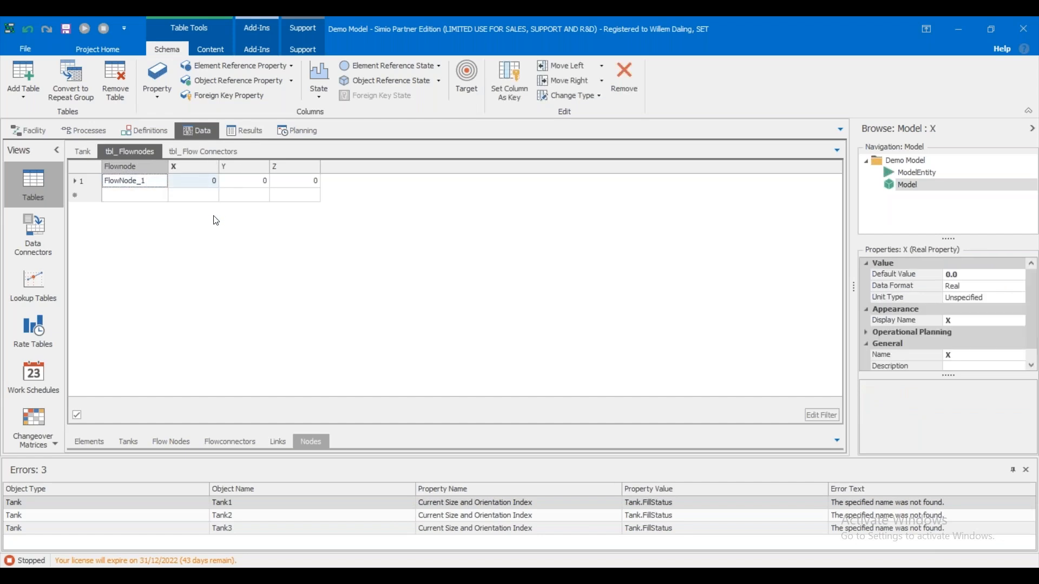
pyautogui.click(165, 164)
pyautogui.click(123, 162)
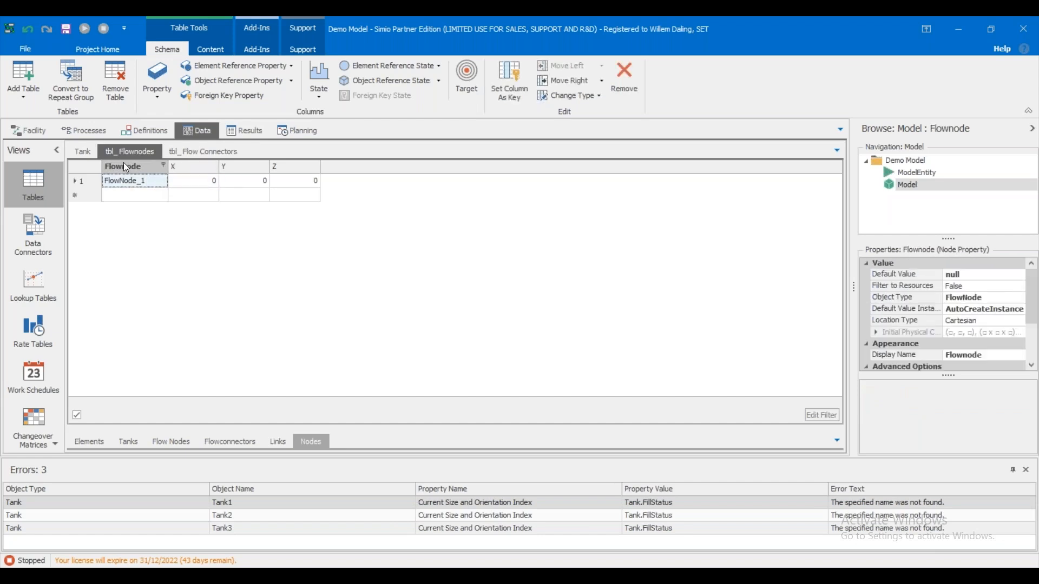
pyautogui.click(879, 336)
pyautogui.click(948, 287)
pyautogui.write('x')
pyautogui.press('Down')
pyautogui.write('Y')
pyautogui.press('Down')
pyautogui.write('Z')
pyautogui.press('Return')
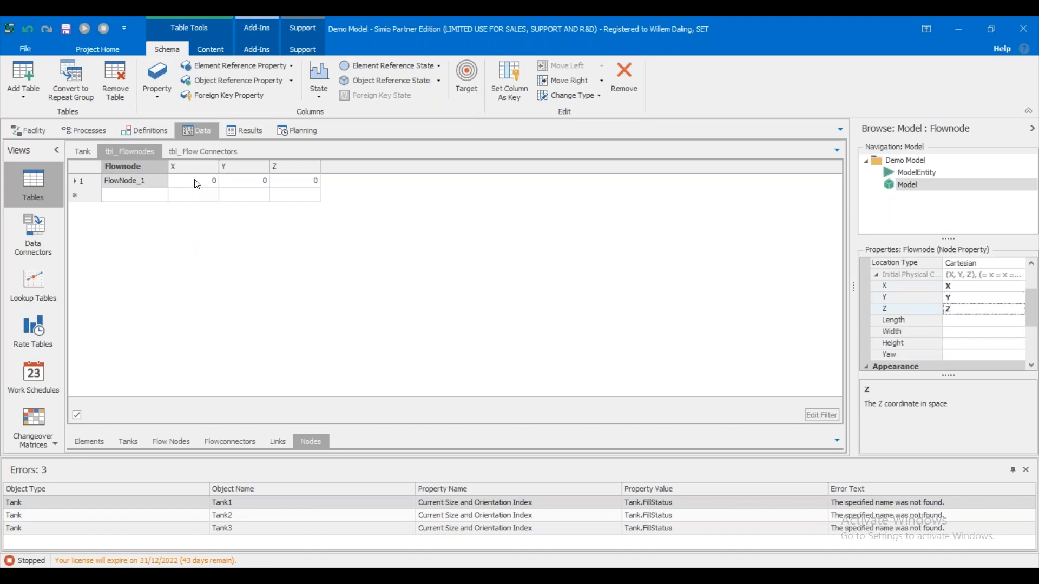
pyautogui.click(226, 284)
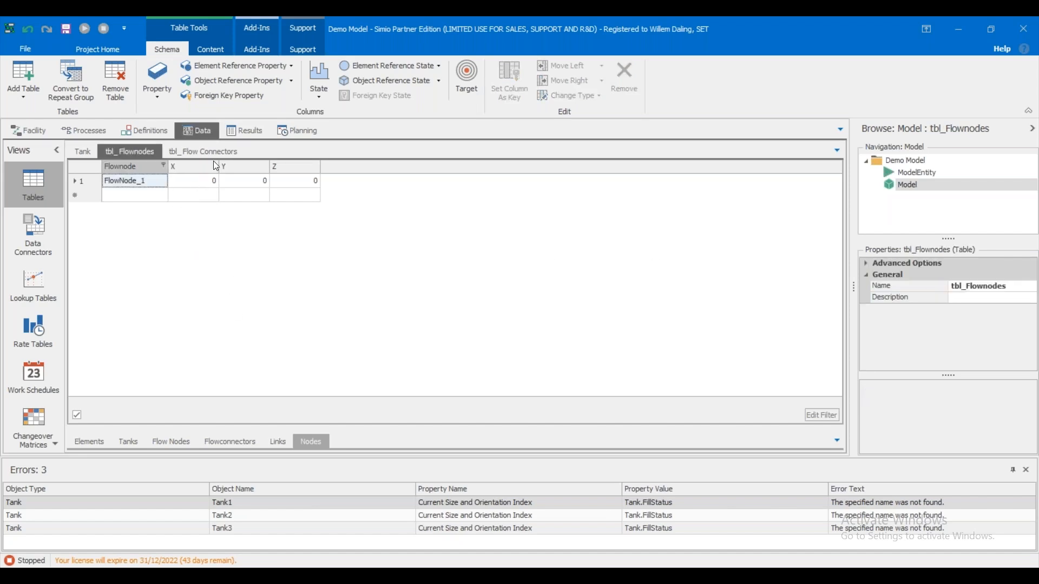
# Add a second row to tbl_Flownodes with the flow node FlowNode_2.
pyautogui.click(140, 196)
pyautogui.write('FlowNode_')
pyautogui.write('@')
pyautogui.press('Return')
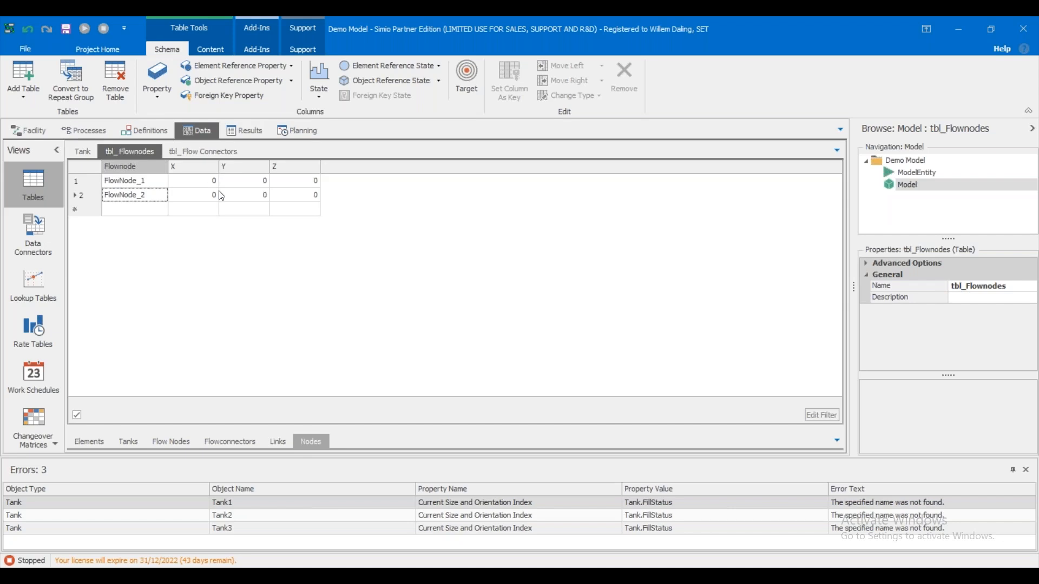
# Set the X value of FlowNode_2 to -10 and of FlowNode_1 to 10.
pyautogui.click(198, 193)
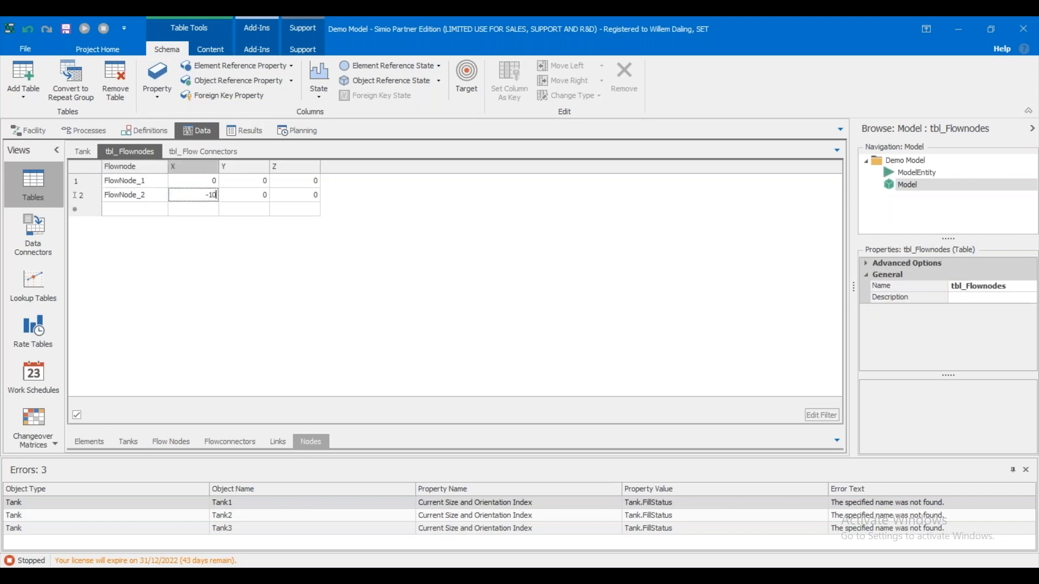
pyautogui.click(212, 183)
pyautogui.write('10')
pyautogui.press('Return')
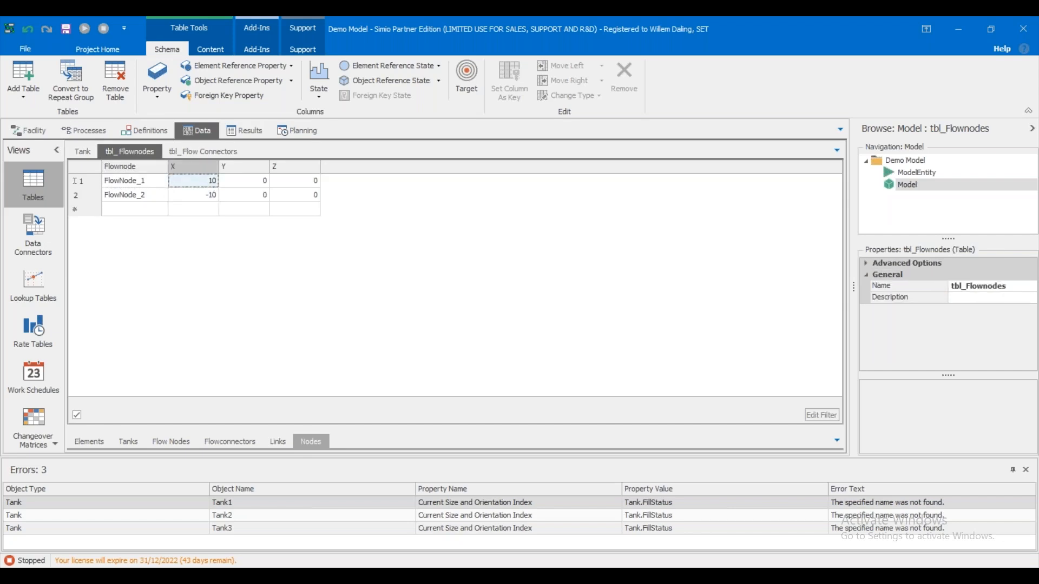
# Examine the placement of the two flow nodes relative to the tanks in the Facility view.
pyautogui.click(31, 133)
pyautogui.moveTo(442, 228); pyautogui.dragTo(408, 297)
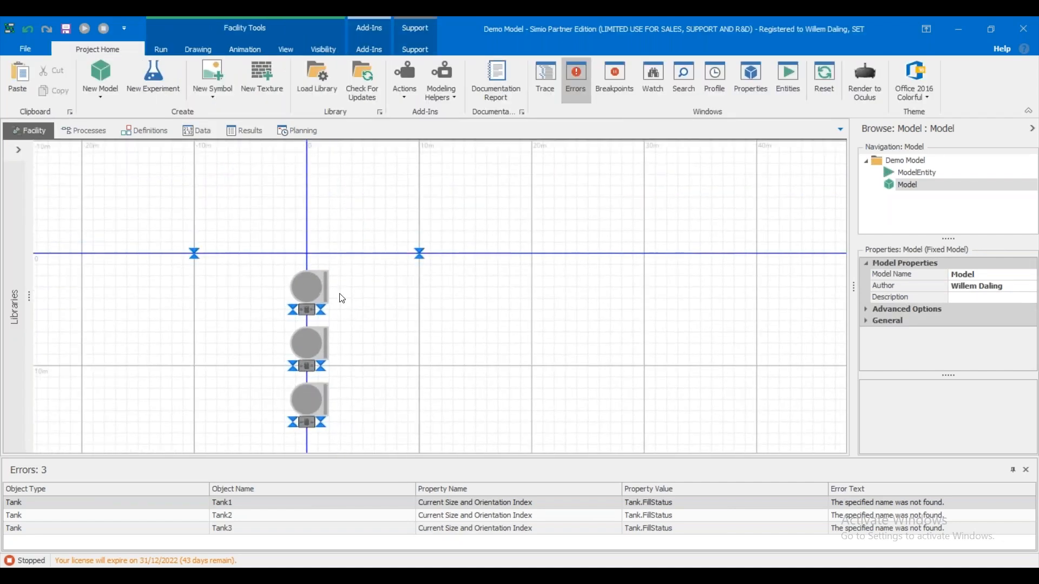
pyautogui.click(328, 292)
pyautogui.click(432, 206)
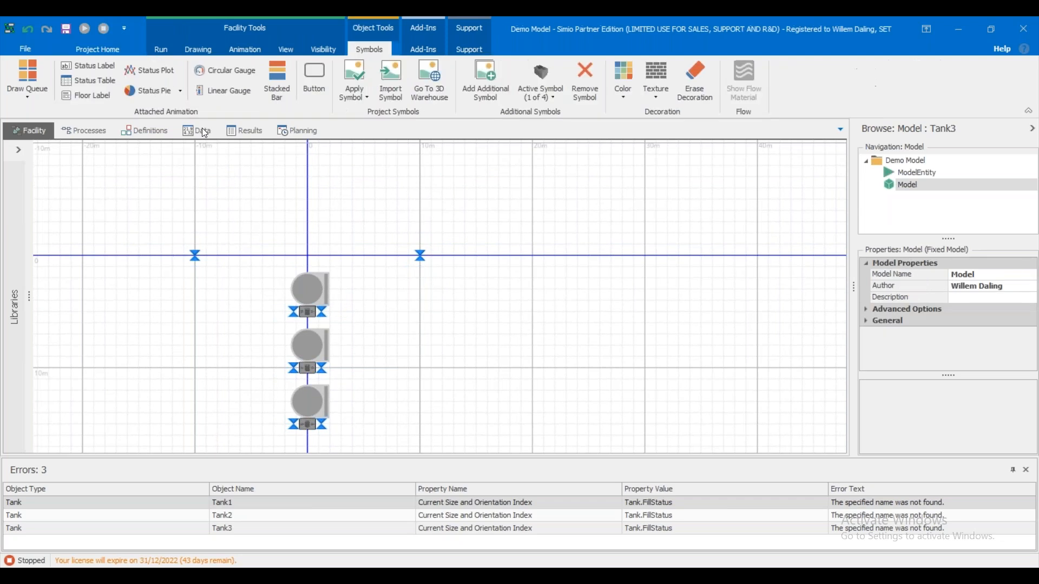
# Add an object reference column named Link to the table tbl_FlowConnectors.
pyautogui.click(196, 130)
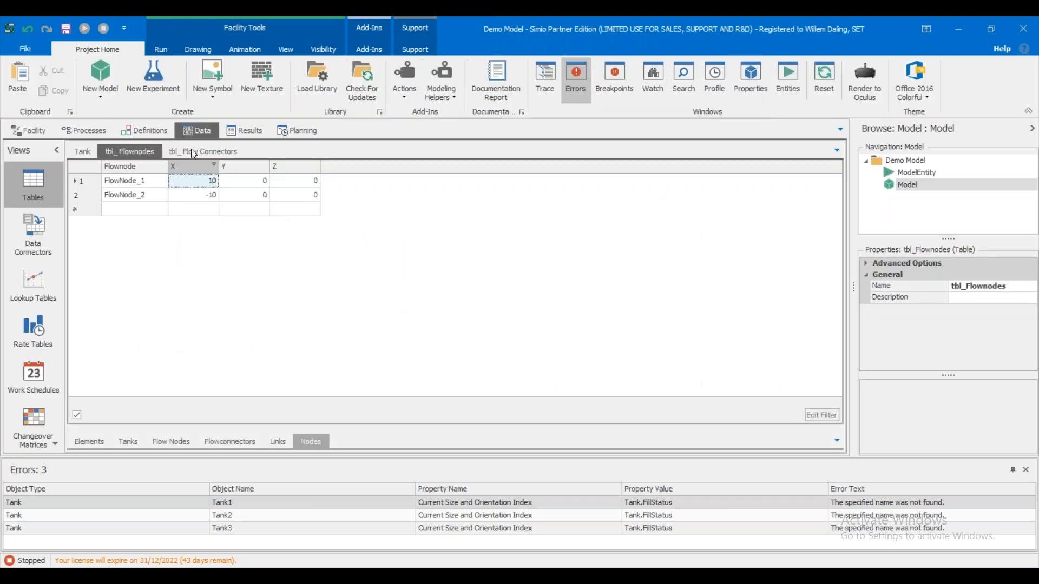
pyautogui.click(194, 152)
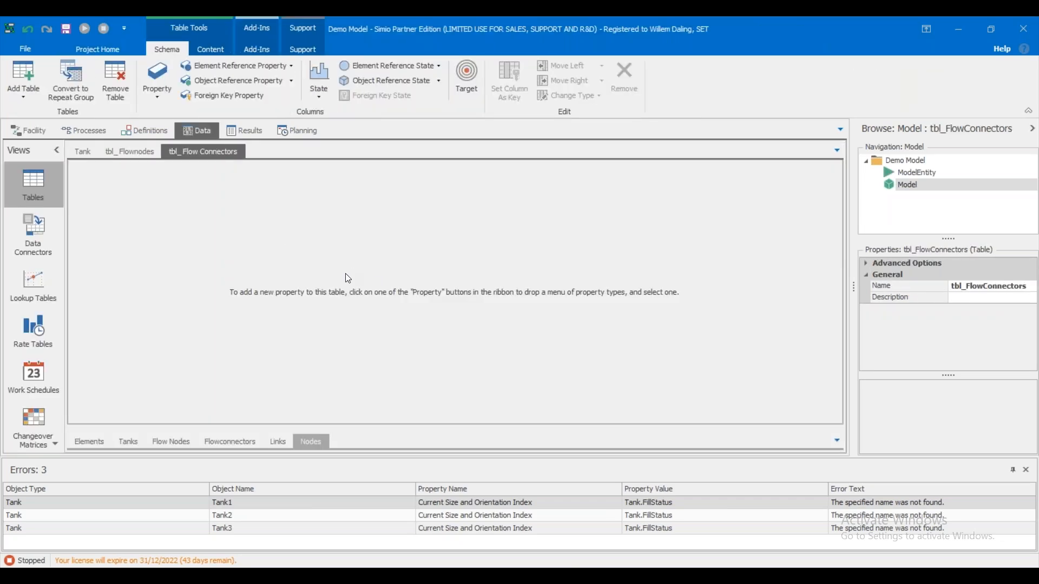
pyautogui.click(130, 152)
pyautogui.click(202, 153)
pyautogui.click(164, 90)
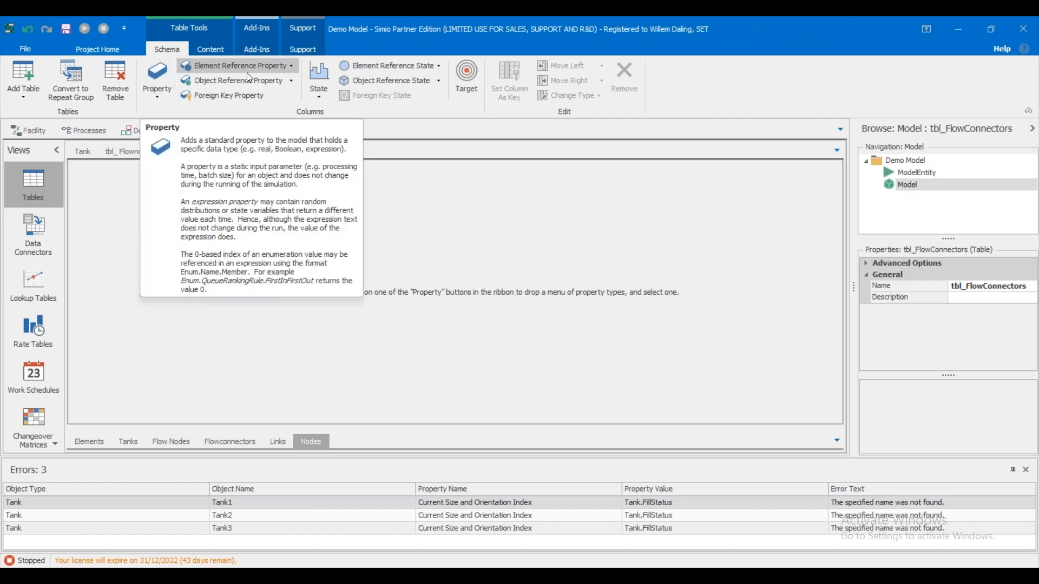
pyautogui.click(227, 81)
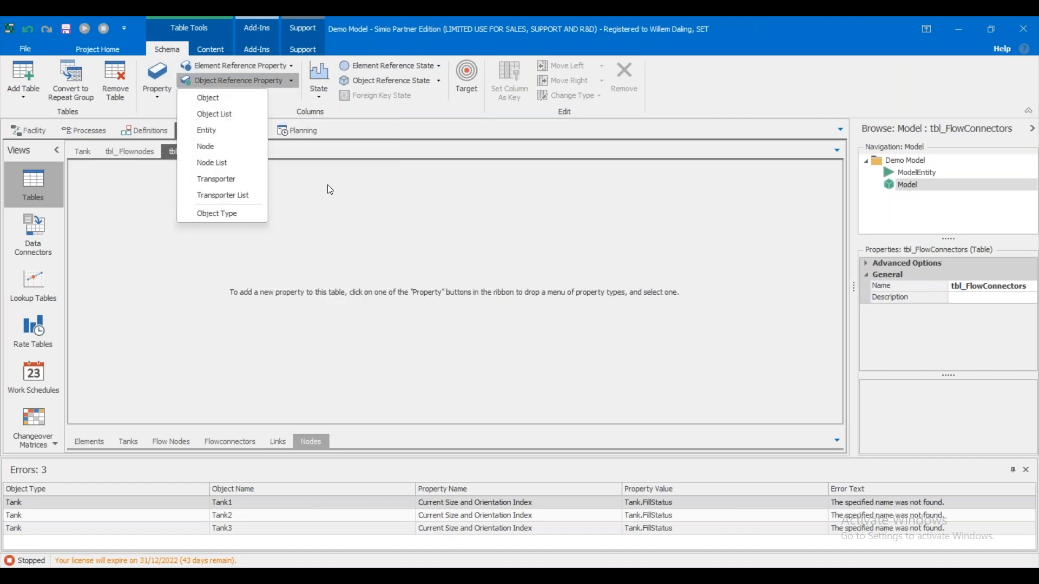
pyautogui.click(215, 97)
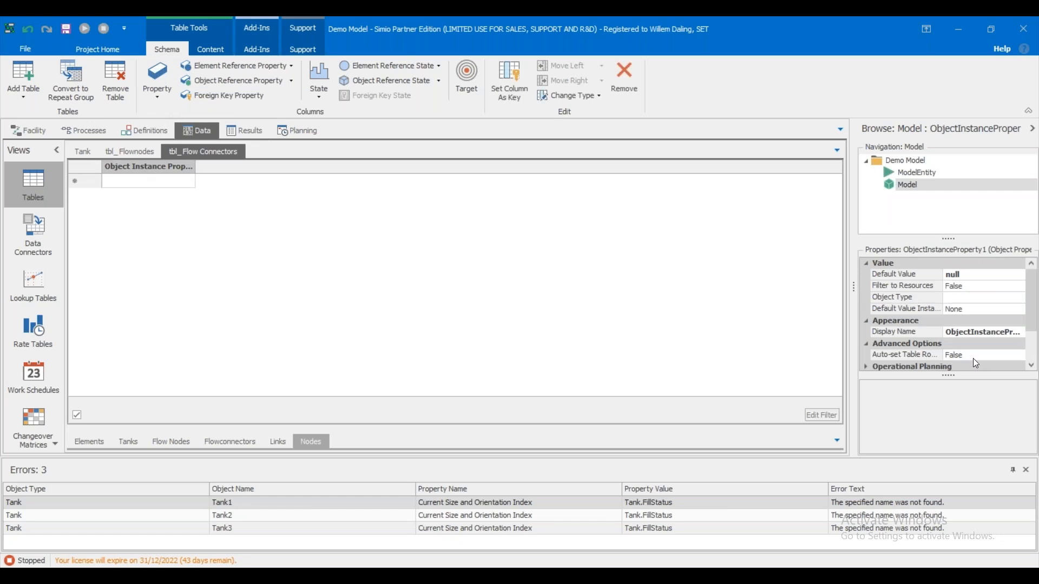
pyautogui.scroll(-2, 952, 324)
pyautogui.click(984, 342)
pyautogui.write('Link')
pyautogui.press('Return')
pyautogui.click(379, 280)
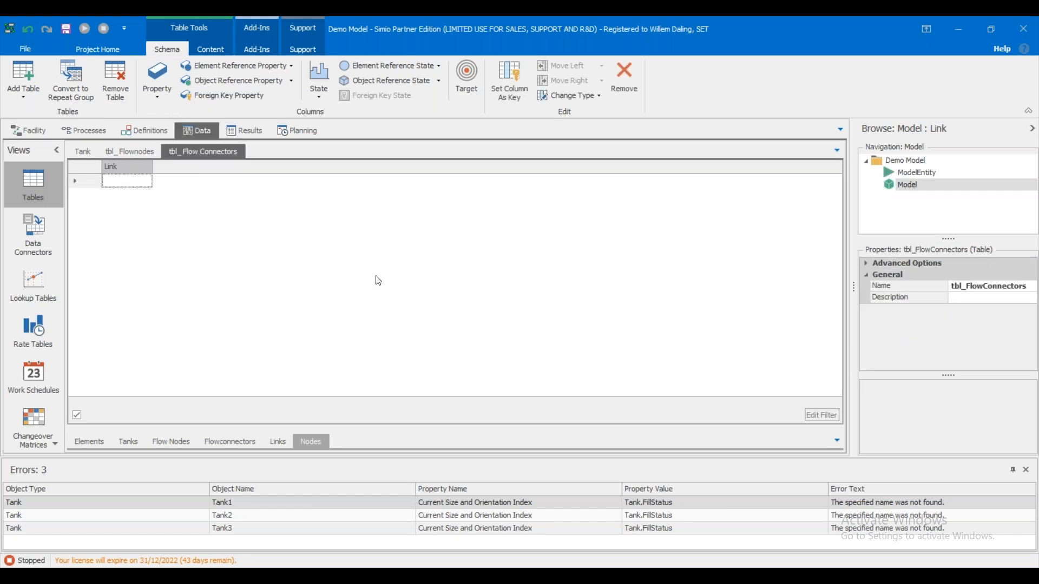
# Add two node reference columns to tbl_FlowConnectors and name the first one StartingNode.
pyautogui.click(226, 79)
pyautogui.click(209, 148)
pyautogui.click(216, 84)
pyautogui.click(206, 147)
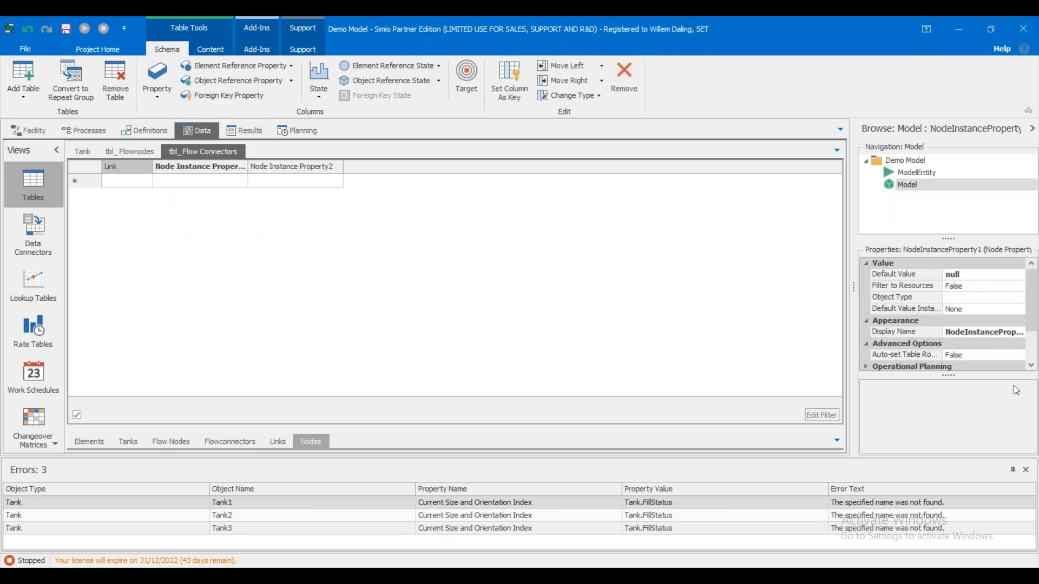
pyautogui.scroll(-2, 895, 352)
pyautogui.click(983, 342)
pyautogui.write('S')
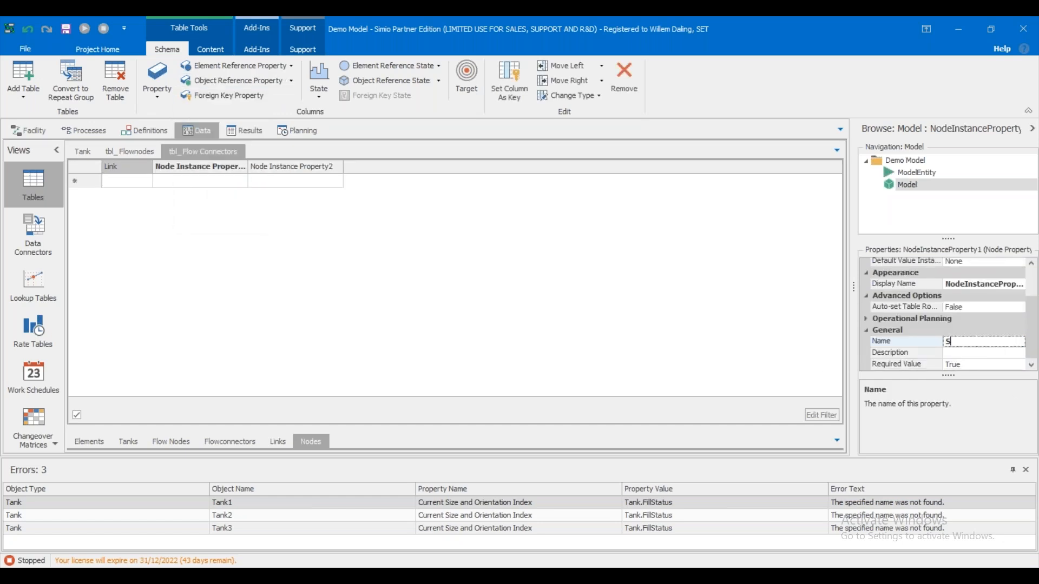
pyautogui.write('tarting Node')
pyautogui.press('Return')
# Rename the second node reference column of tbl_FlowConnectors as EndingNode.
pyautogui.click(254, 166)
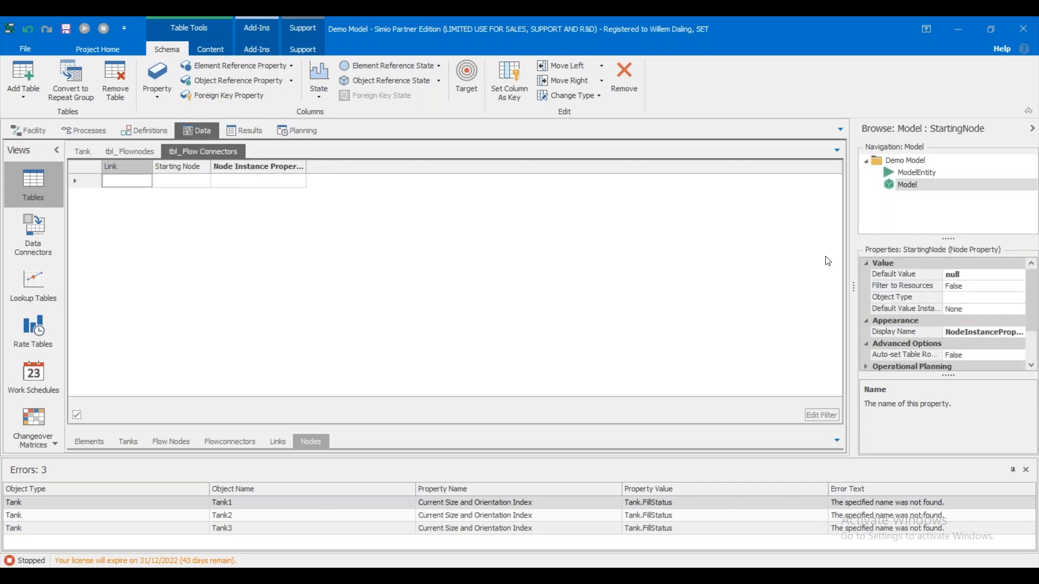
pyautogui.scroll(-3, 920, 325)
pyautogui.click(984, 341)
pyautogui.write('EdningNode')
pyautogui.press('BackSpace')
pyautogui.press('BackSpace')
pyautogui.press('BackSpace')
pyautogui.write('ndingNode')
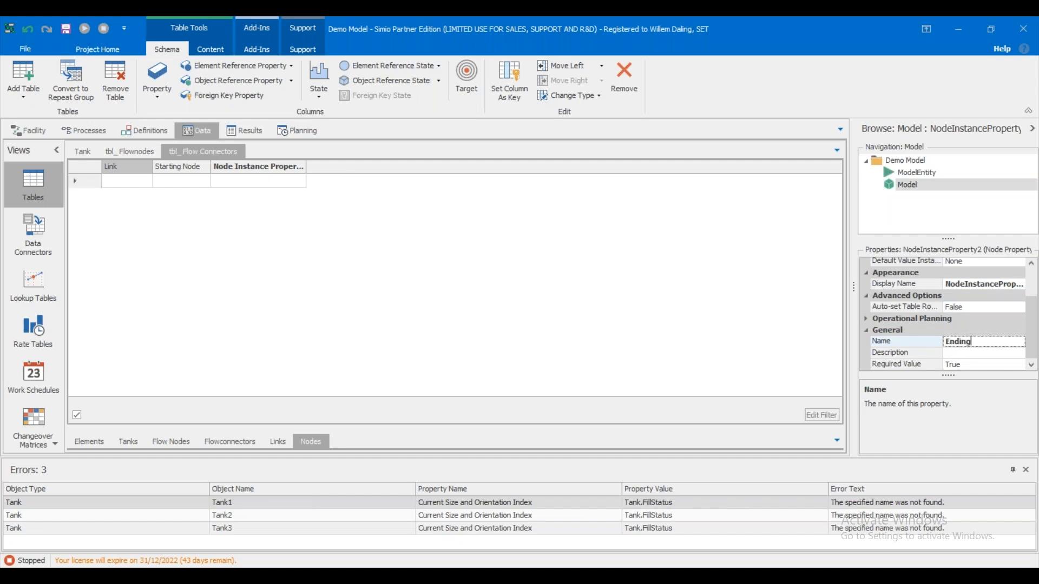
pyautogui.press('Return')
pyautogui.click(156, 202)
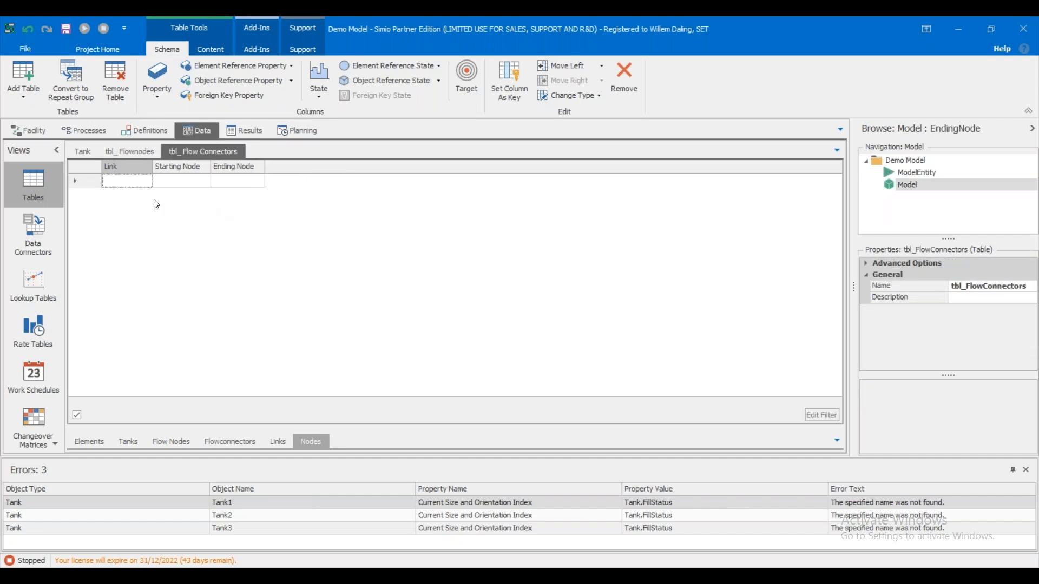
# Add a first row to tbl_FlowConnectors with the link Link_1.
pyautogui.click(137, 183)
pyautogui.write('l')
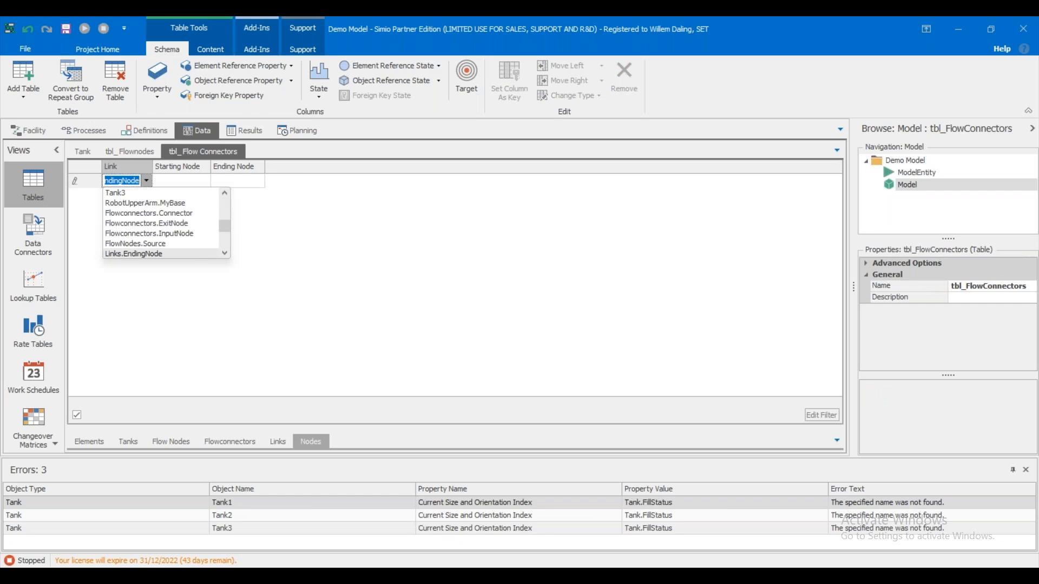
pyautogui.write('ink_1')
pyautogui.press('Return')
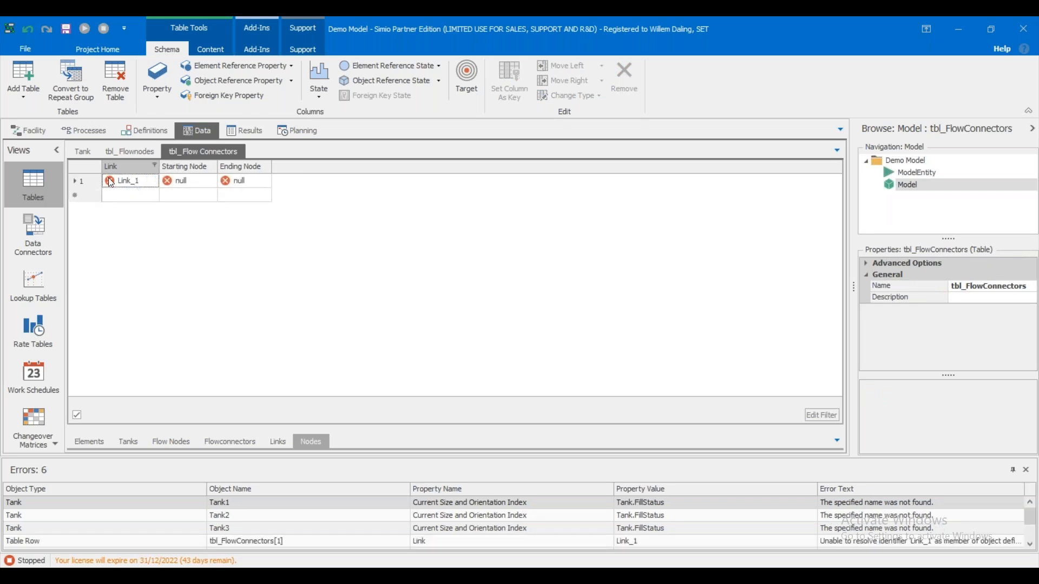
# Set the Link column's object type to FlowConnector with AutoCreateInstance as the default value instance.
pyautogui.click(126, 168)
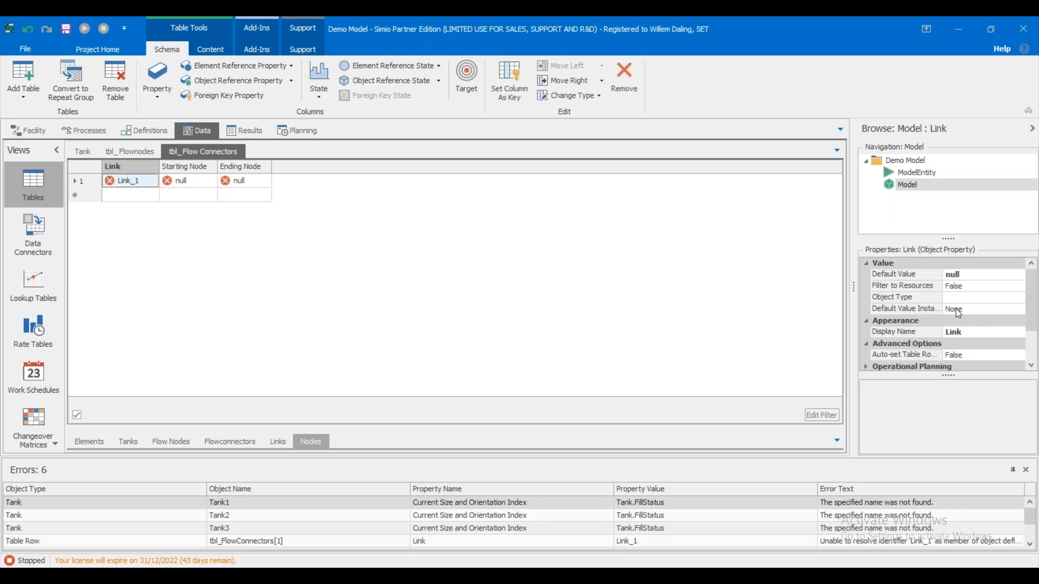
pyautogui.click(969, 298)
pyautogui.click(996, 299)
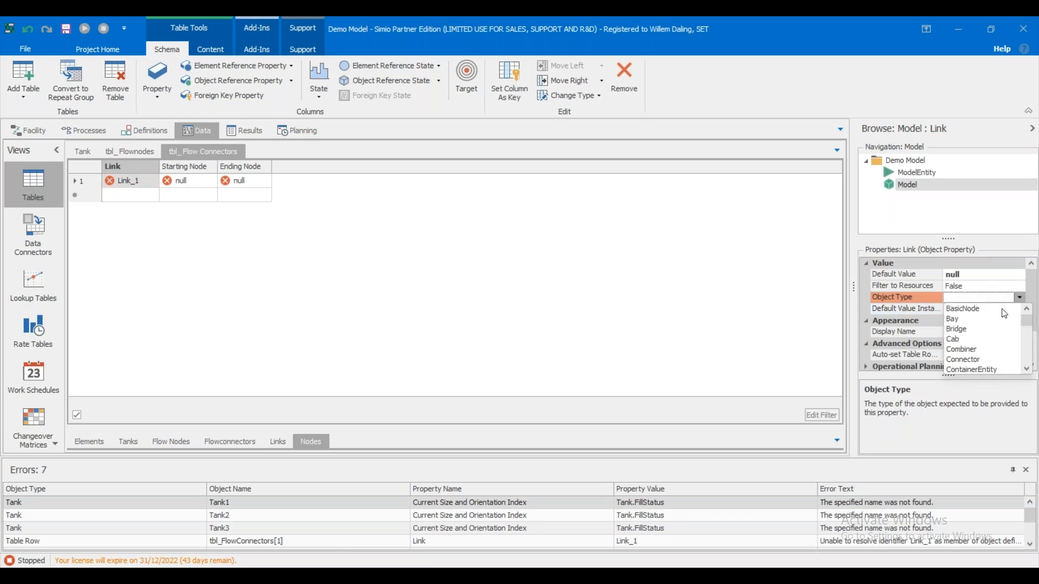
pyautogui.write('FlowConnector')
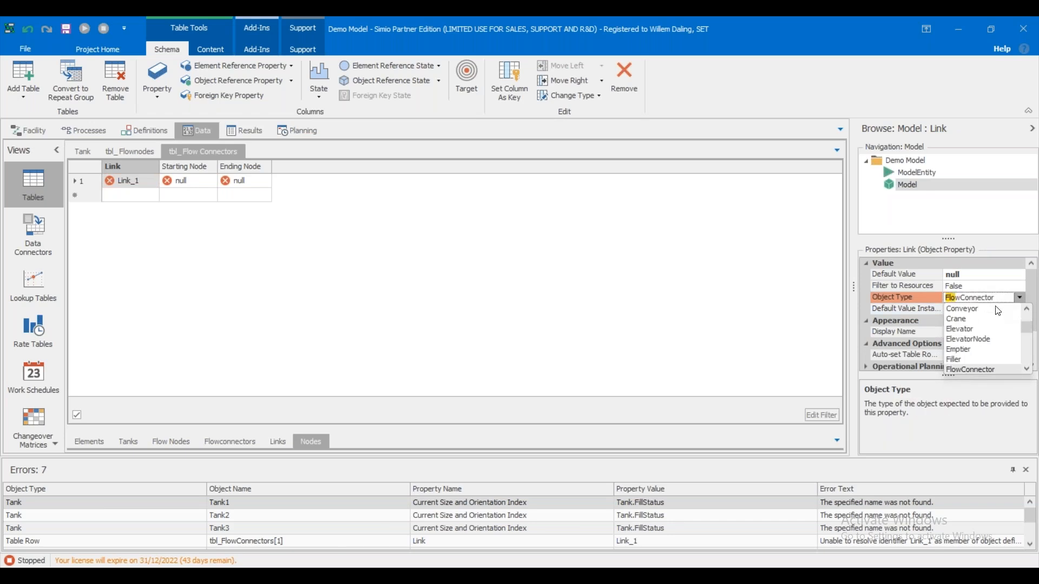
pyautogui.press('Return')
pyautogui.click(877, 337)
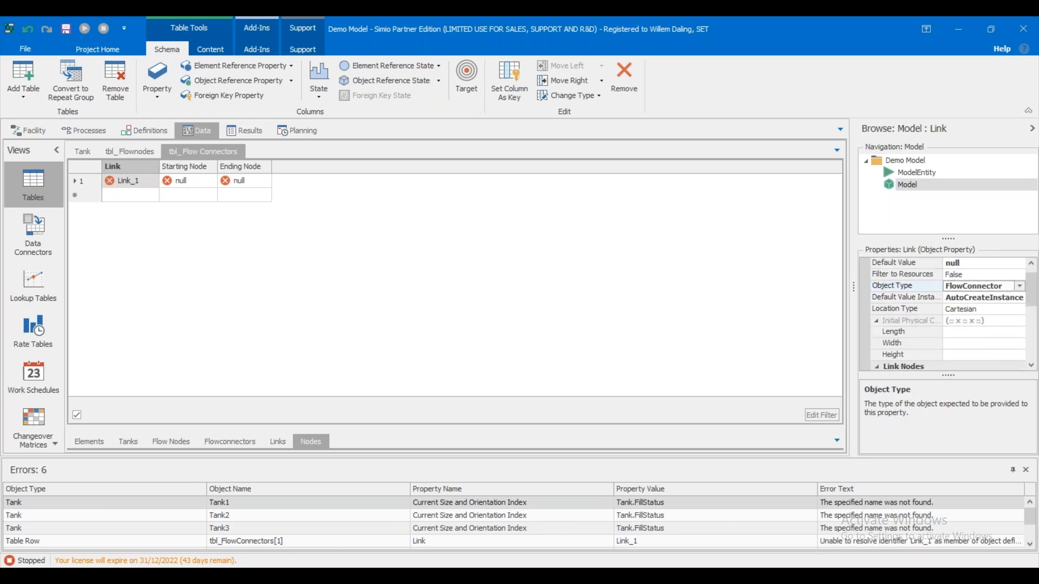
# Map the Link column's link starting node to StartingNode and its link ending node to EndingNode.
pyautogui.scroll(-3, 946, 324)
pyautogui.click(964, 297)
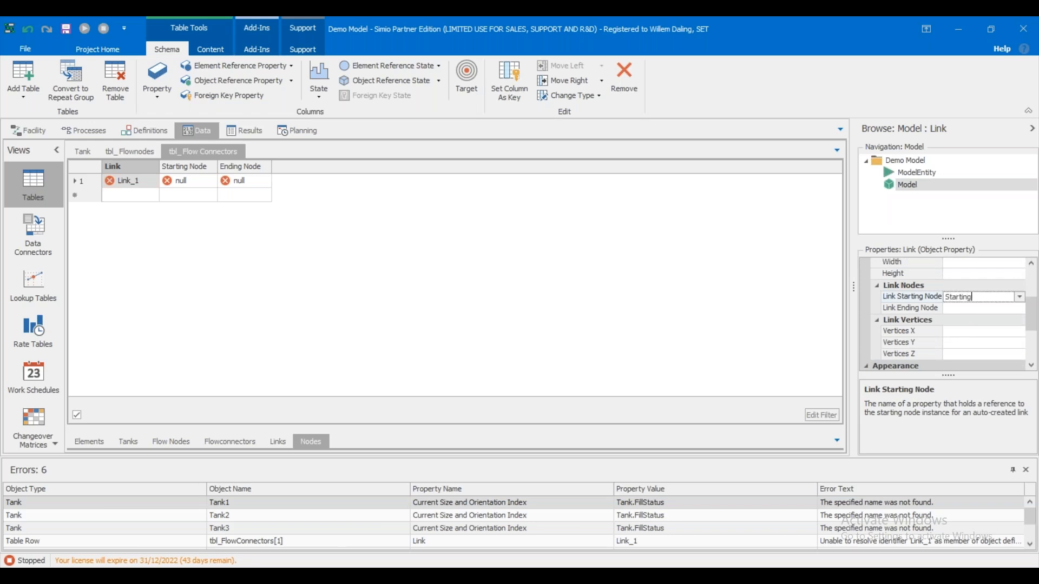
pyautogui.press('Return')
pyautogui.press('Down')
pyautogui.write('E')
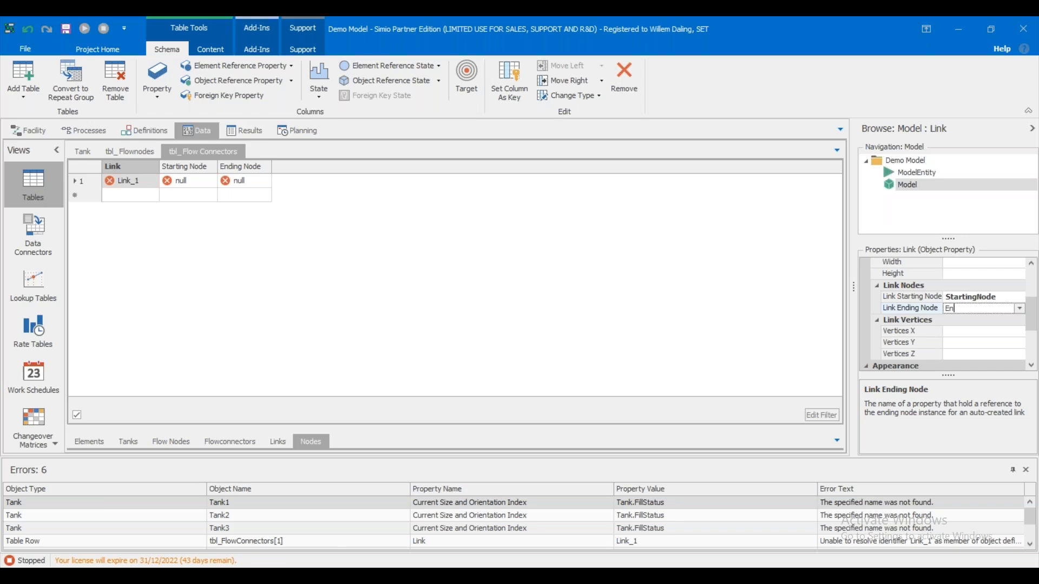
pyautogui.write('ndingNode')
pyautogui.press('Return')
# Set the starting node of Link_1 to FlowNode_1 and its ending node to Input@Tank1.
pyautogui.click(187, 181)
pyautogui.click(211, 181)
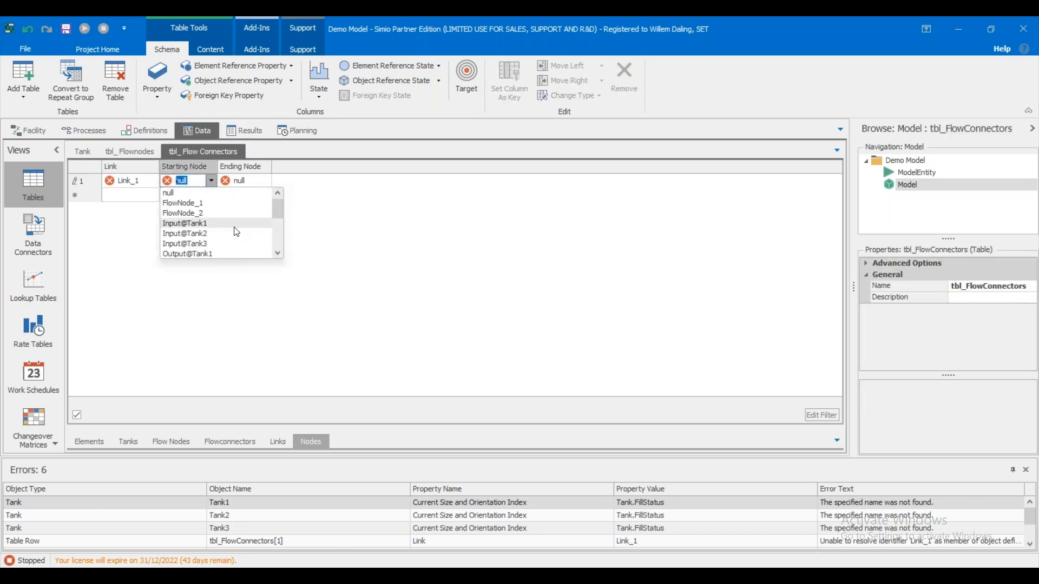
pyautogui.click(214, 203)
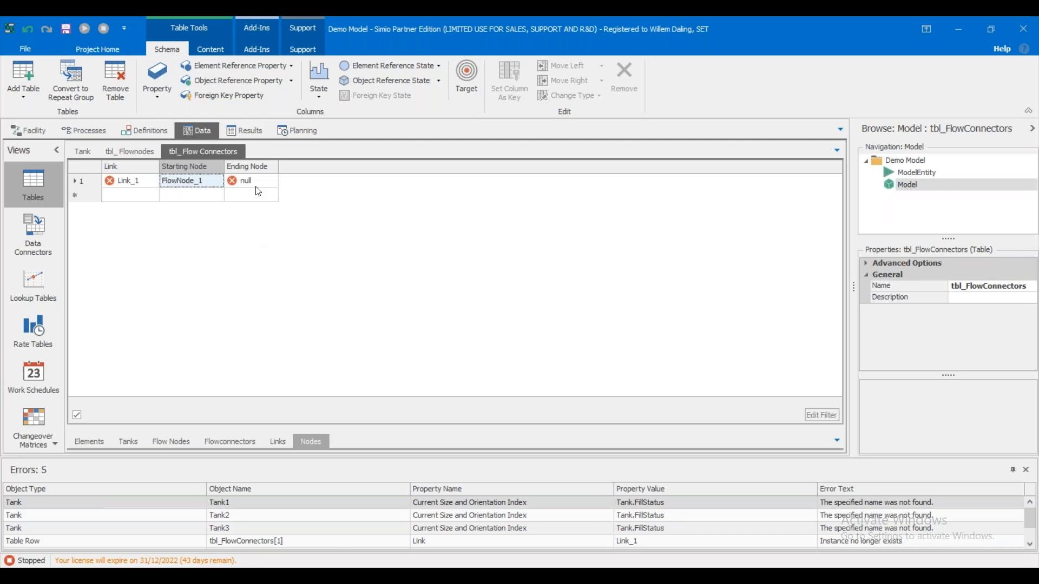
pyautogui.click(262, 185)
pyautogui.click(262, 185)
pyautogui.click(274, 226)
# Add a second row to tbl_FlowConnectors with the link Link_2.
pyautogui.click(129, 196)
pyautogui.click(127, 194)
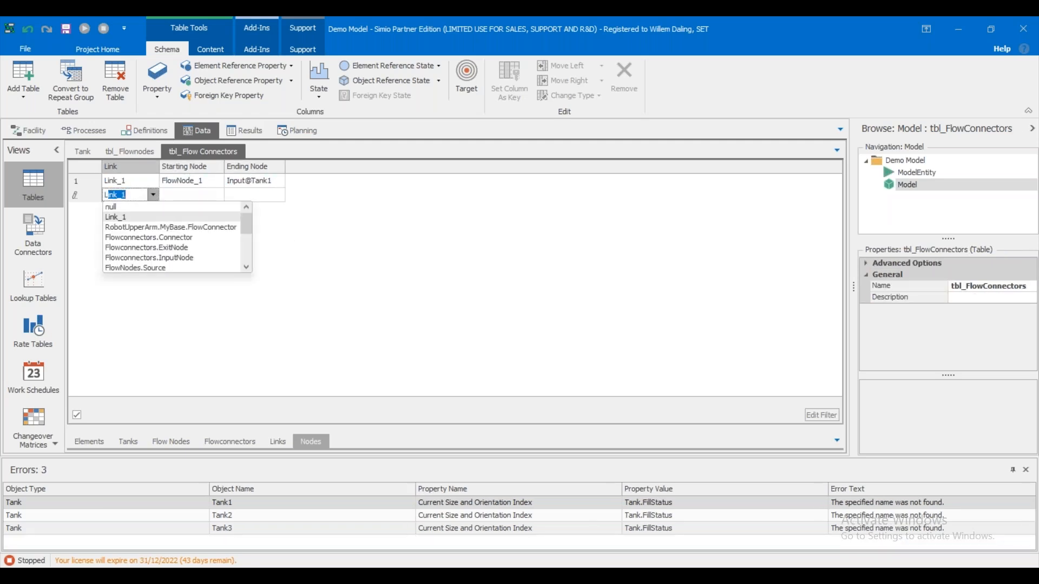
pyautogui.write('Link_2')
pyautogui.press('Return')
pyautogui.press('Return')
# Set the starting node of Link_2 to Output@Tank1 and its ending node to FlowNode_2.
pyautogui.click(192, 197)
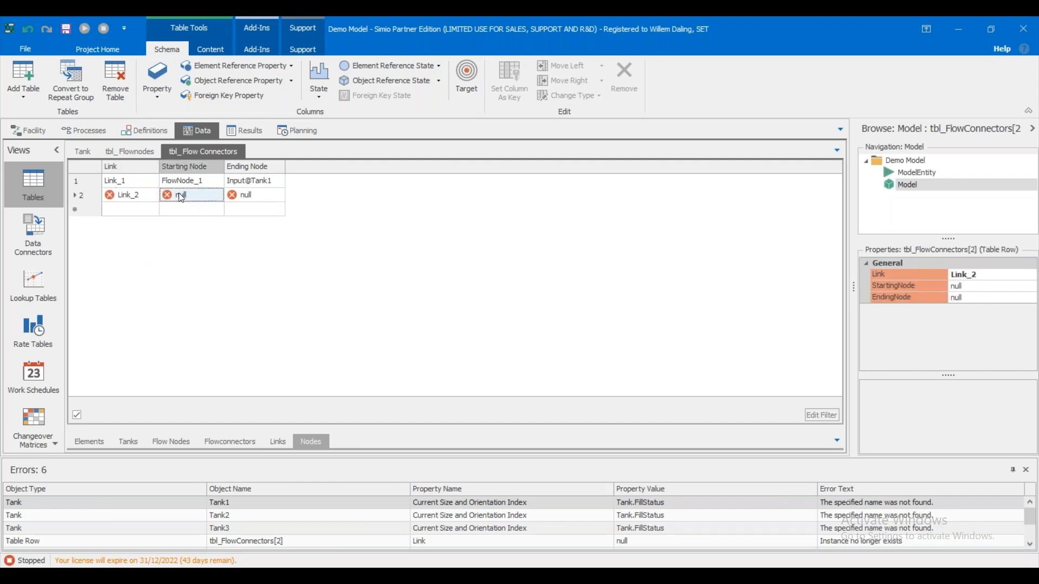
pyautogui.click(214, 288)
pyautogui.click(143, 198)
pyautogui.click(192, 198)
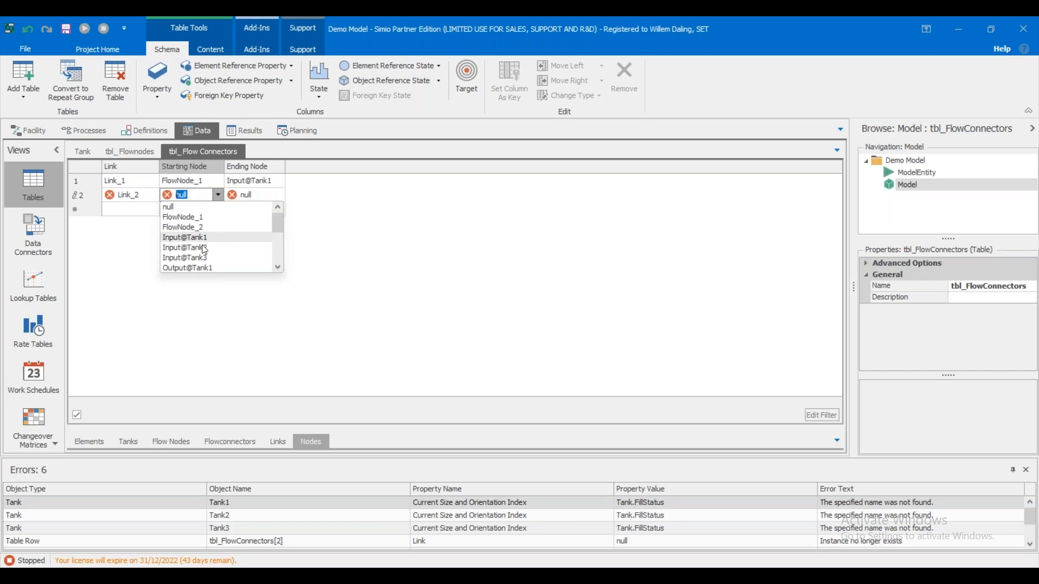
pyautogui.click(255, 195)
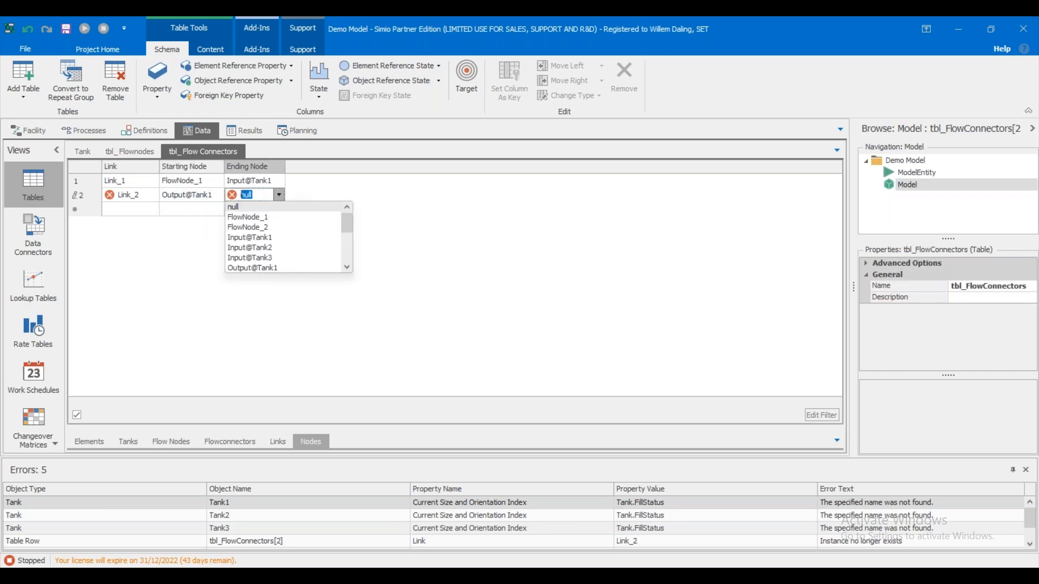
pyautogui.click(250, 229)
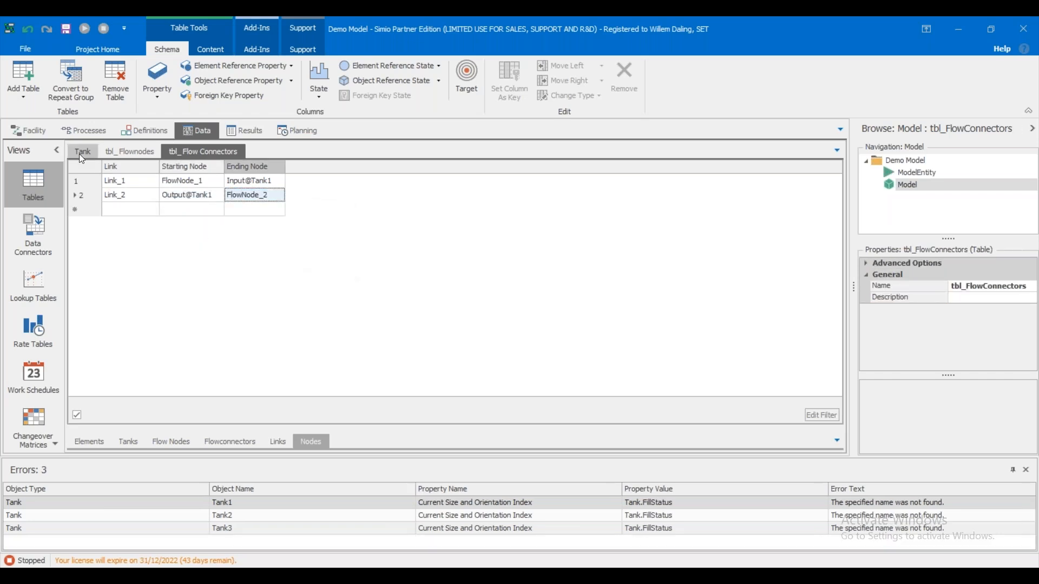
# Examine the two flow connectors in the Facility view and compare the layout with the flow node and tank tables.
pyautogui.click(38, 128)
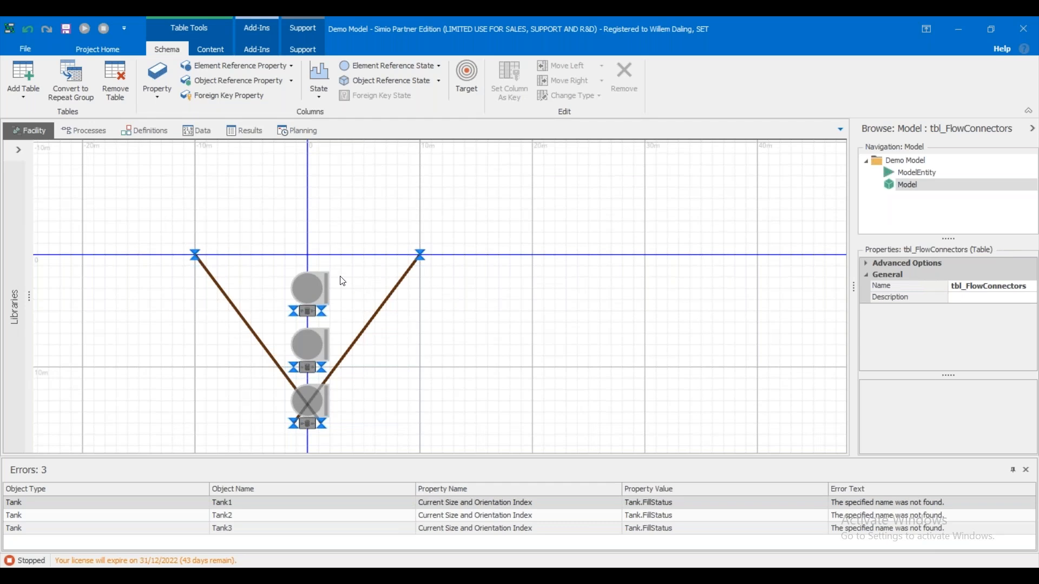
pyautogui.click(406, 232)
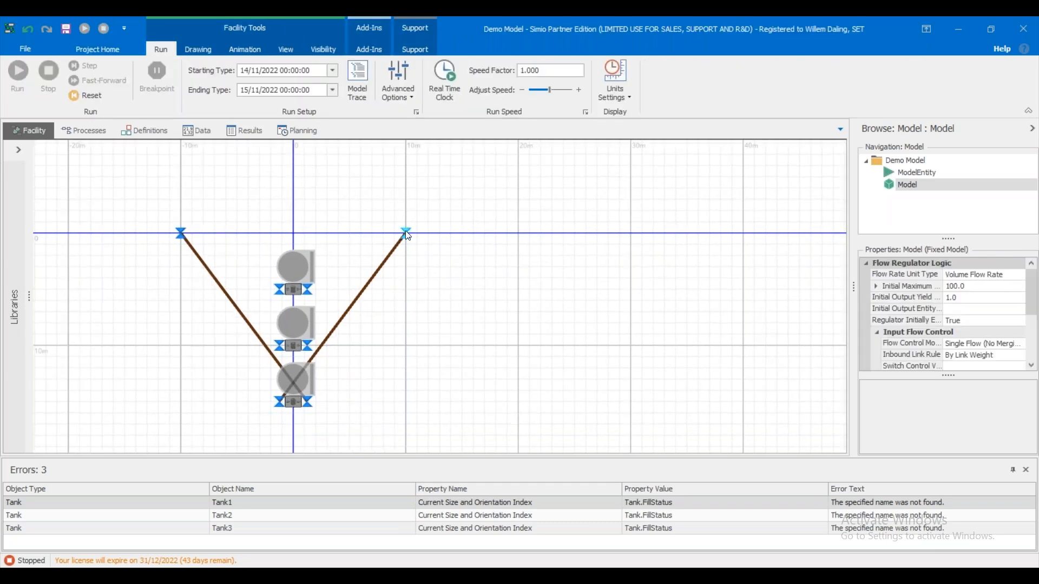
pyautogui.click(333, 219)
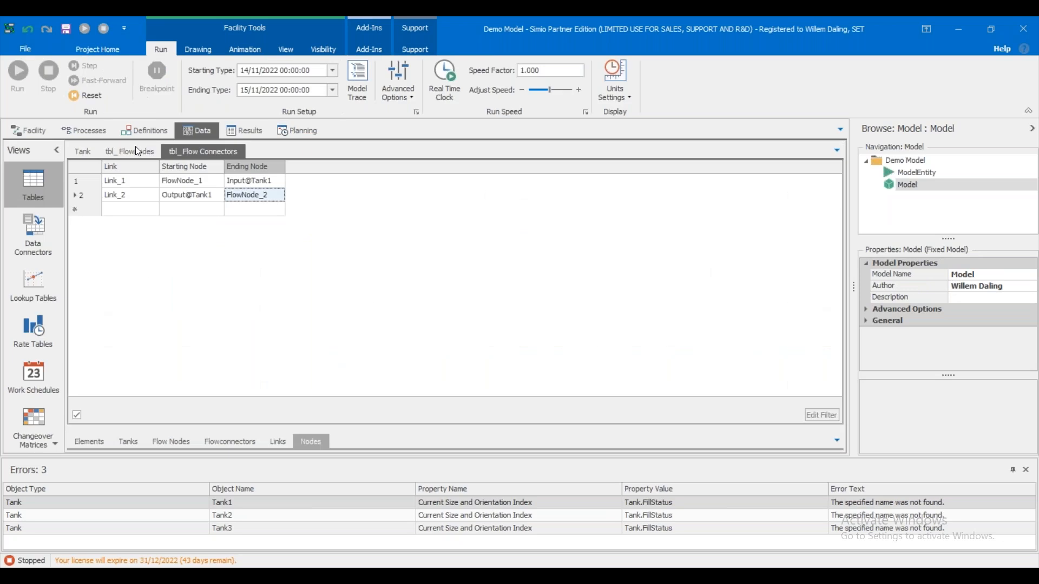
pyautogui.click(136, 148)
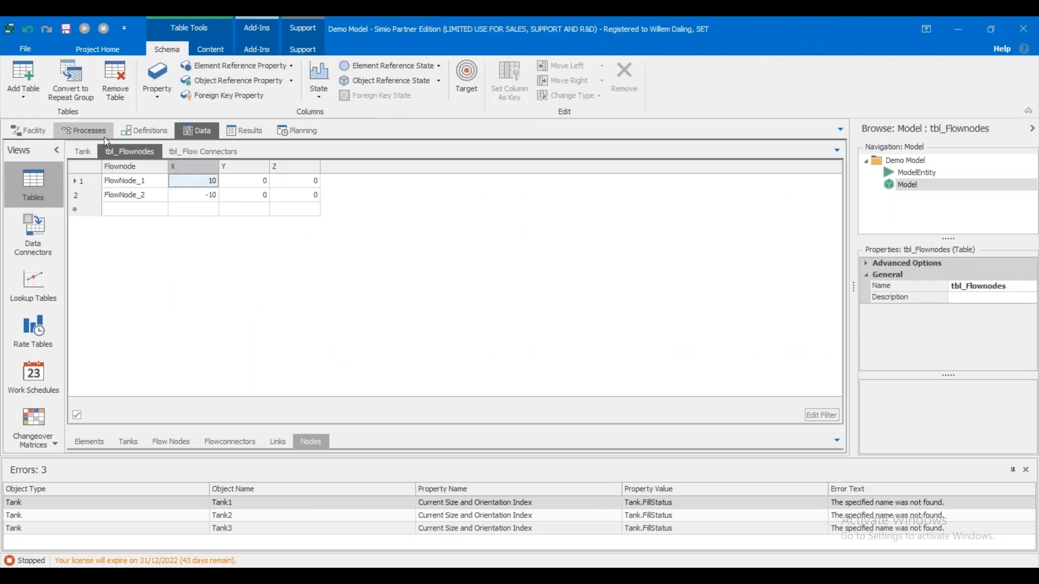
pyautogui.click(83, 151)
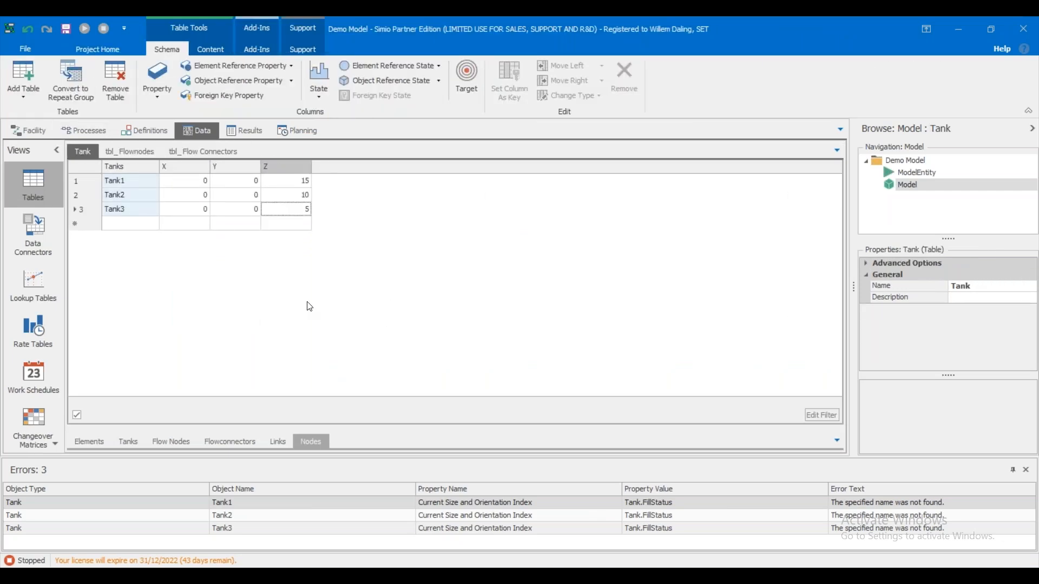
pyautogui.click(131, 152)
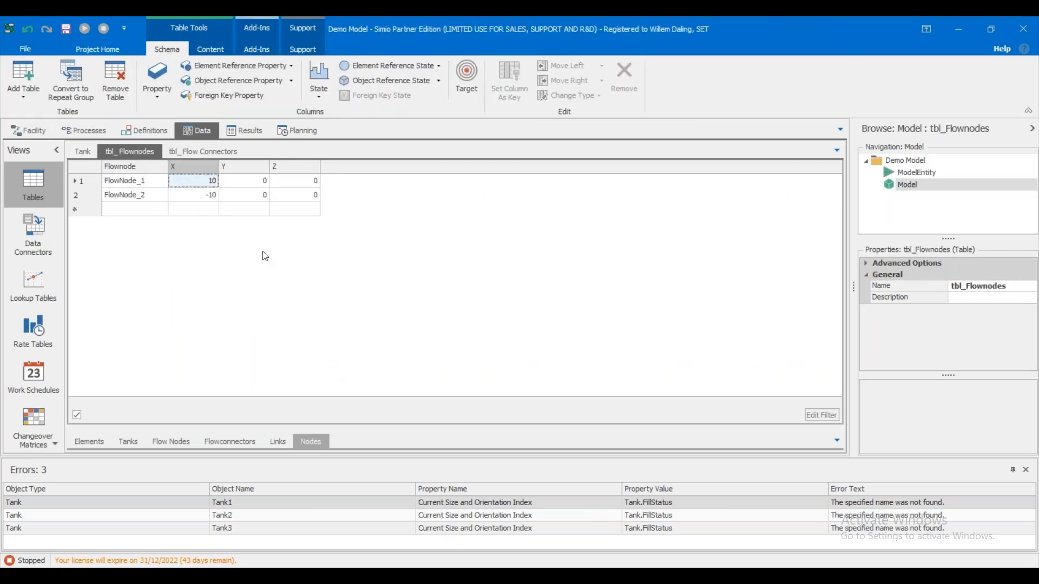
# Move FlowNode_1 to about X -12.5, Z 7.5 and FlowNode_2 to about X 14.5, Z 6 in the Facility view.
pyautogui.click(35, 131)
pyautogui.click(416, 238)
pyautogui.moveTo(370, 234); pyautogui.dragTo(343, 233)
pyautogui.moveTo(150, 323); pyautogui.dragTo(149, 323)
pyautogui.moveTo(181, 233); pyautogui.dragTo(457, 304)
pyautogui.click(390, 243)
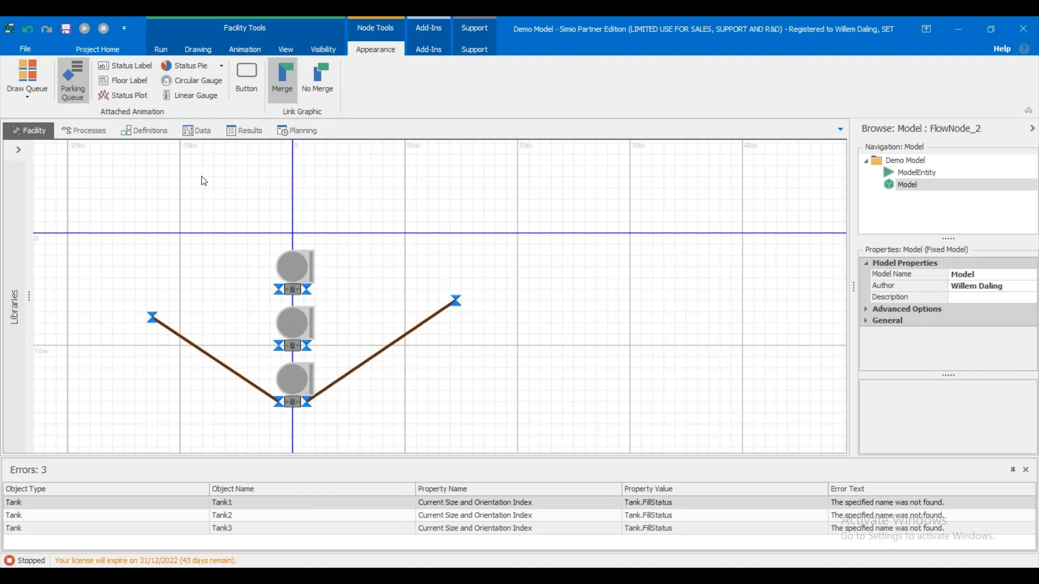
# Check the X and Z coordinates of the moved flow nodes in tbl_Flownodes.
pyautogui.click(197, 131)
pyautogui.click(185, 180)
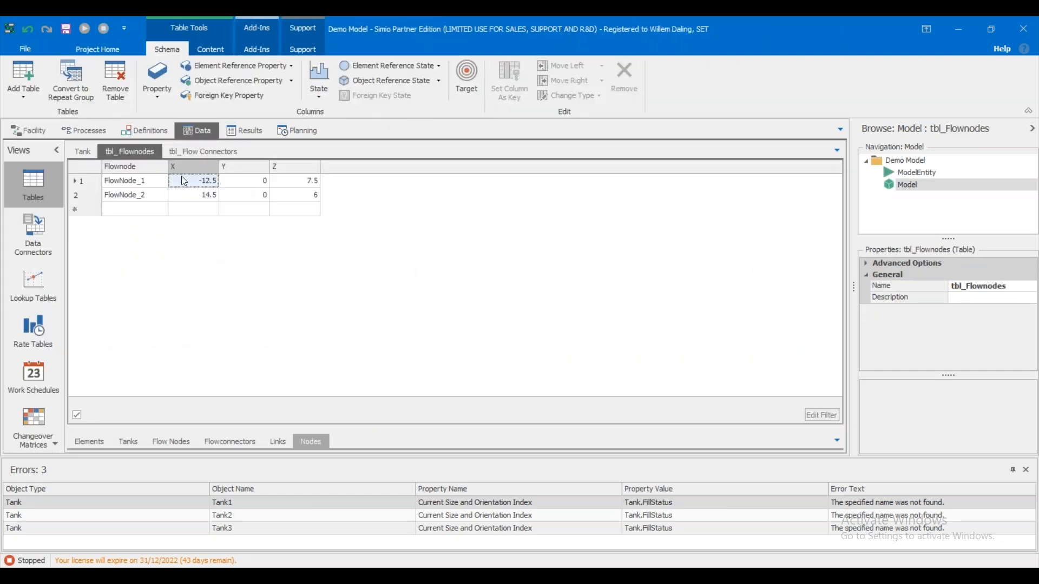
pyautogui.click(182, 167)
pyautogui.click(139, 166)
pyautogui.click(282, 167)
pyautogui.click(136, 167)
pyautogui.click(225, 277)
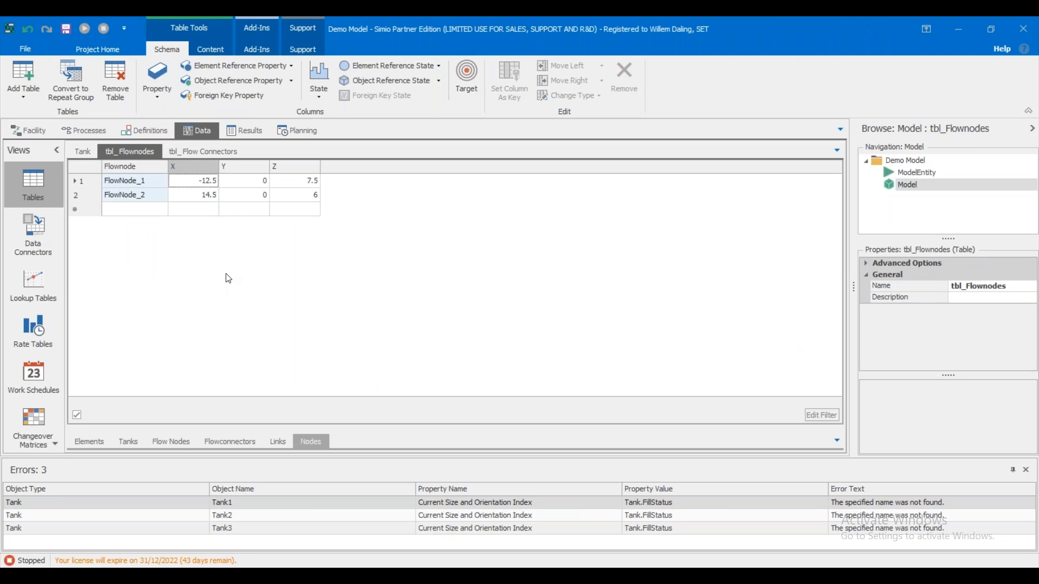
# Remove the Tank, tbl_Flownodes and tbl_FlowConnectors tables from the model.
pyautogui.click(49, 134)
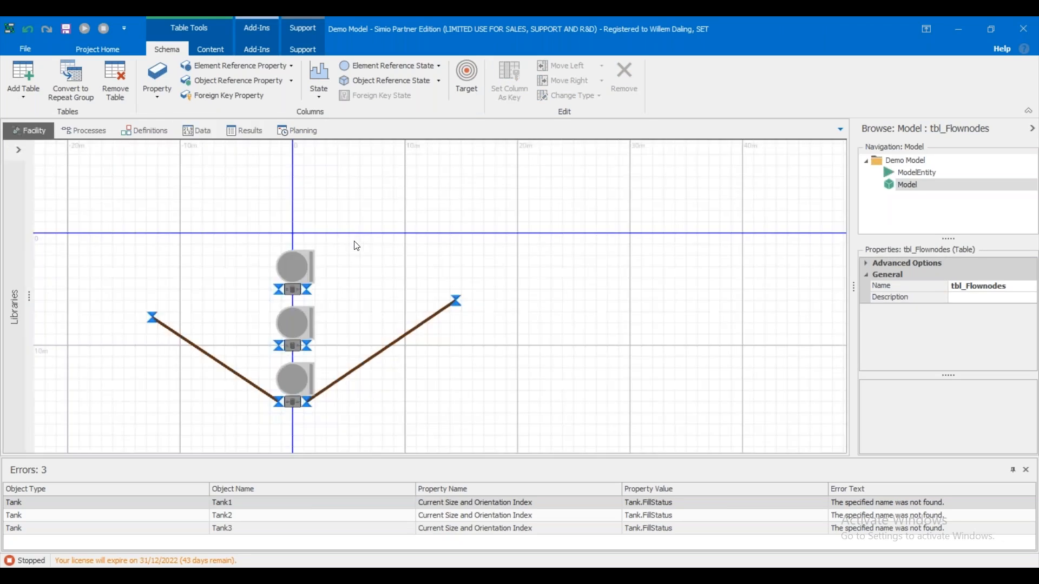
pyautogui.click(234, 329)
pyautogui.click(273, 256)
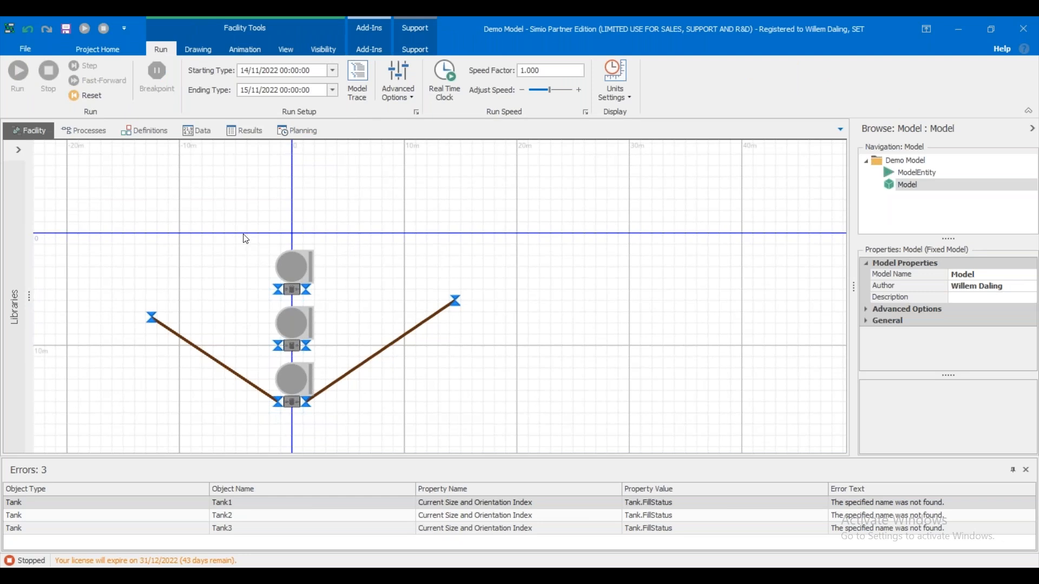
pyautogui.click(199, 132)
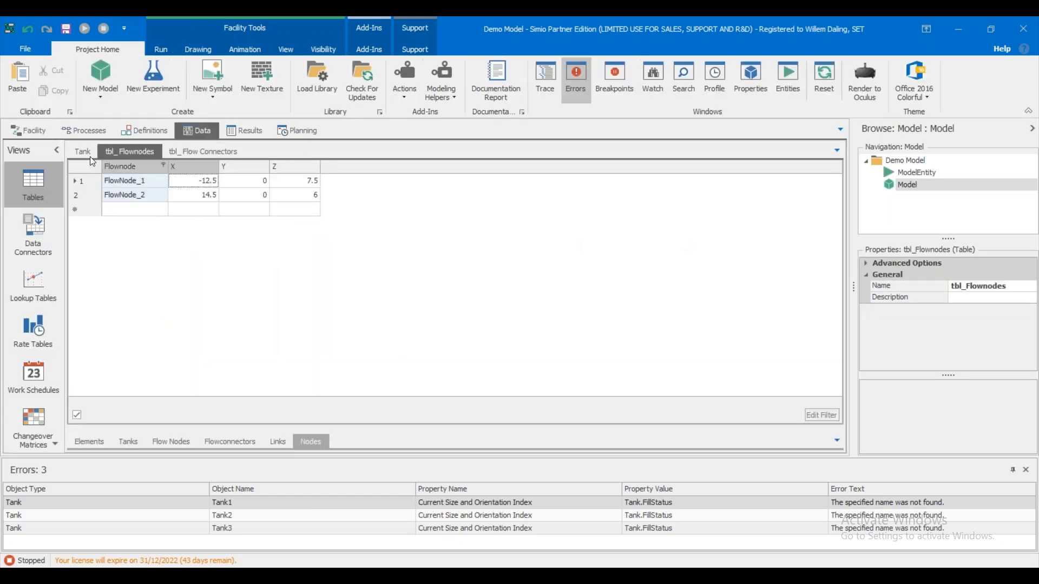
pyautogui.click(84, 153)
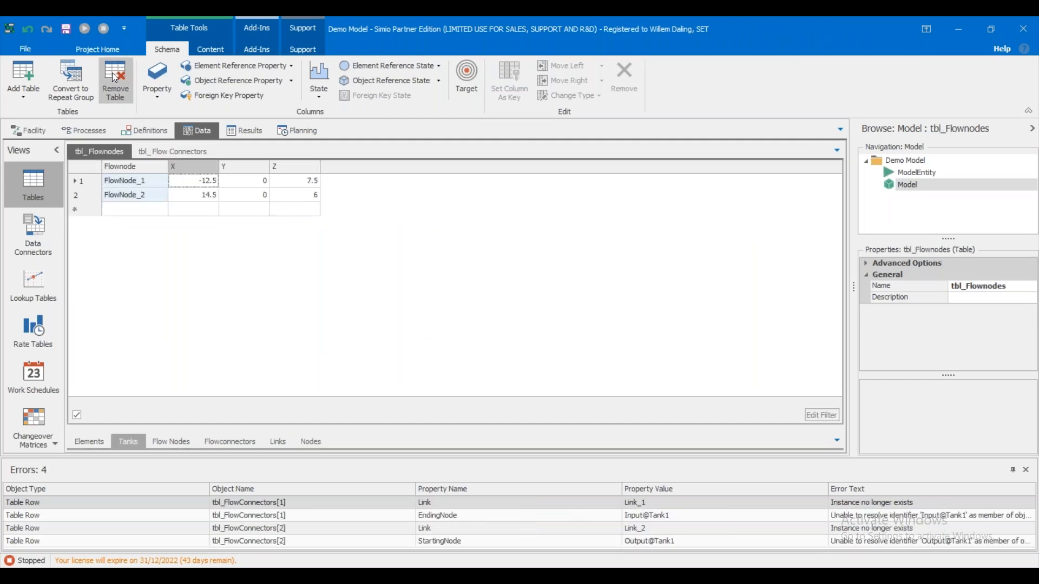
pyautogui.click(112, 76)
pyautogui.click(114, 81)
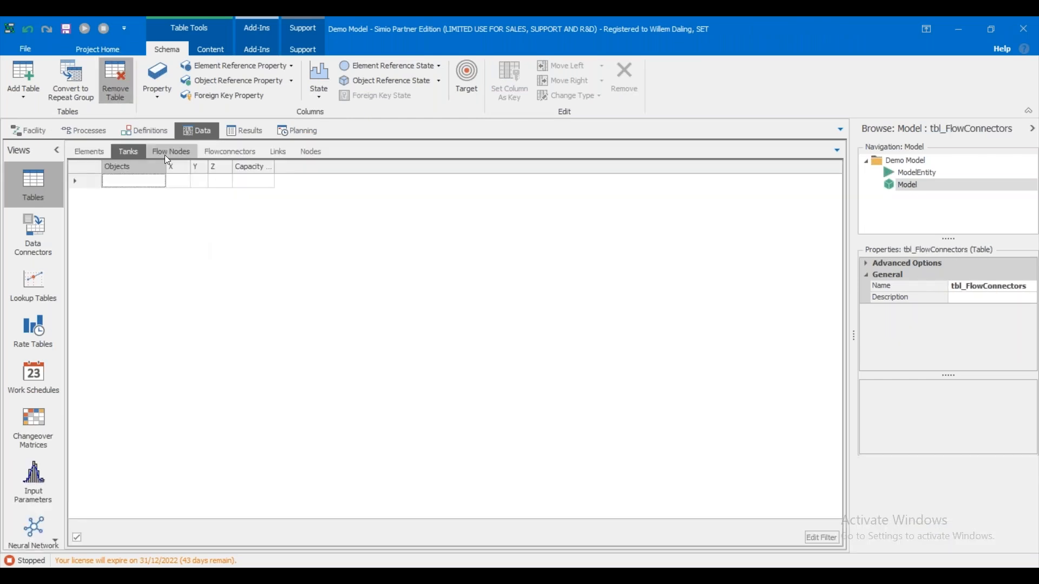
# Look through the Elements, Tanks, Flow Nodes and Flowconnectors tables and check the column properties of the Tanks table.
pyautogui.click(93, 151)
pyautogui.click(129, 152)
pyautogui.click(173, 152)
pyautogui.click(241, 153)
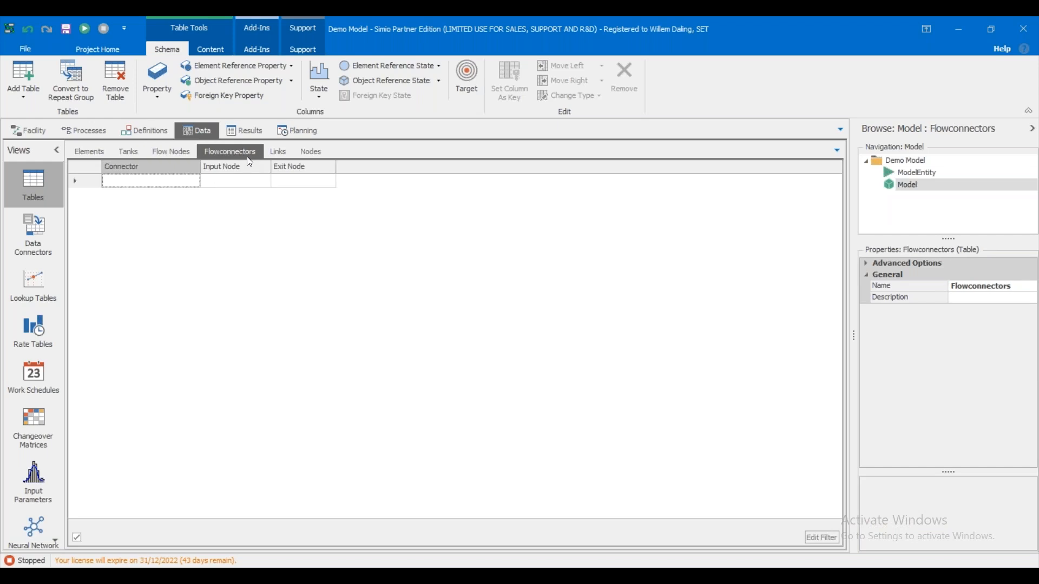
pyautogui.click(132, 152)
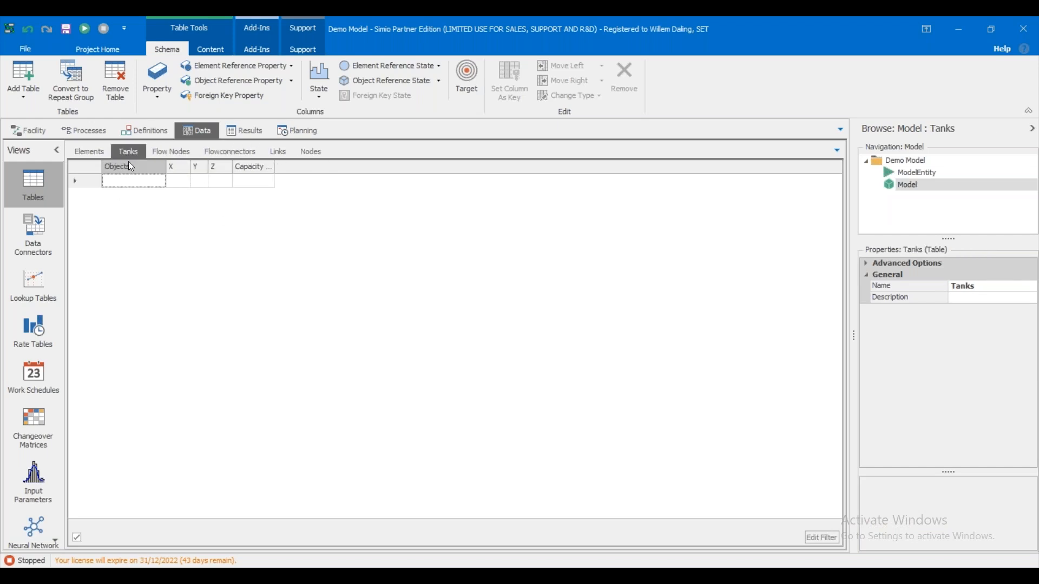
pyautogui.click(135, 168)
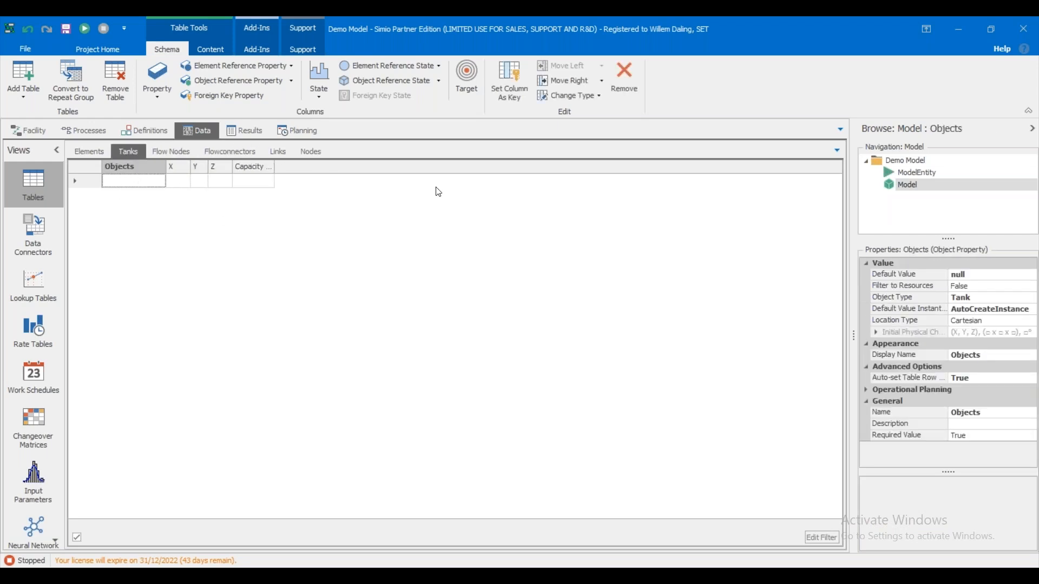
pyautogui.click(180, 170)
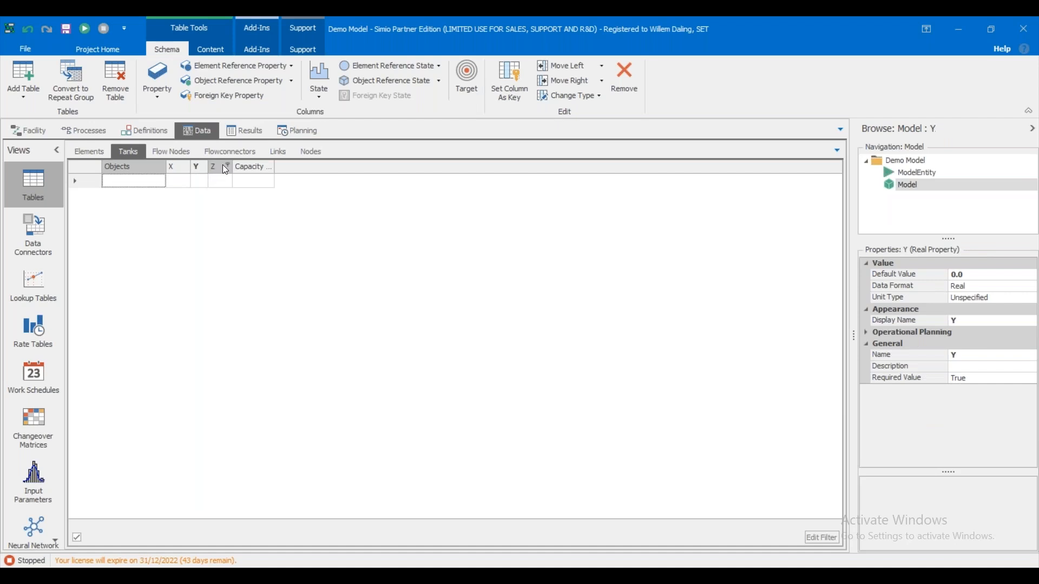
# Switch to the Data.xlsx workbook in Excel and copy the Tank_1 to Tank_28 names and coordinates from the Plant sheet.
pyautogui.click(306, 308)
pyautogui.click(665, 549)
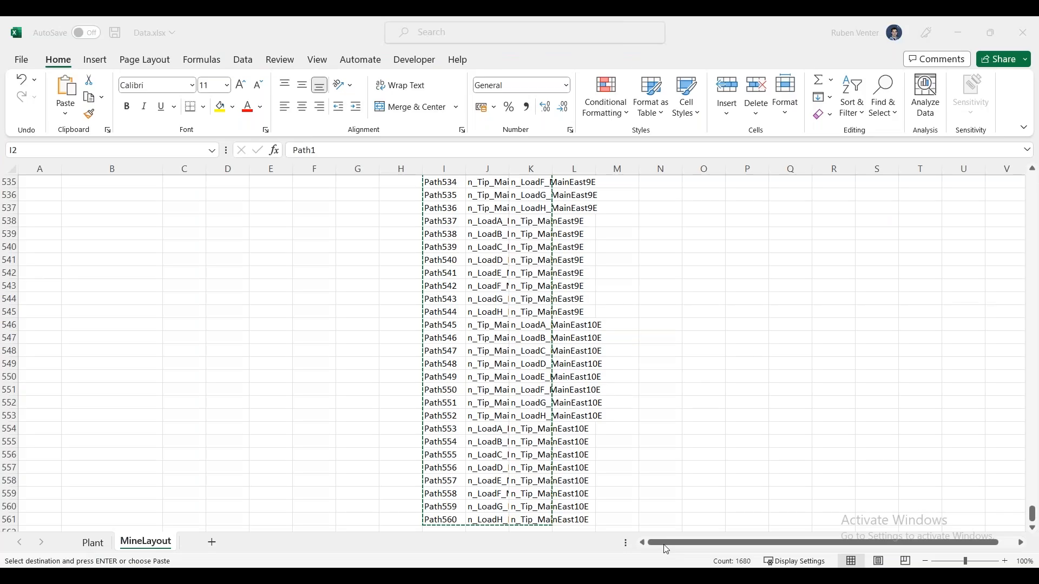
pyautogui.click(104, 547)
pyautogui.click(89, 204)
pyautogui.hotkey('ctrl', 'shift', 'Right')
pyautogui.hotkey('ctrl', 'shift', 'Down')
pyautogui.hotkey('ctrl', 'c')
# Switch back to Simio, paste the copied tank rows into the Tanks table and view the tanks in the Facility view.
pyautogui.hotkey('alt', 'Tab')
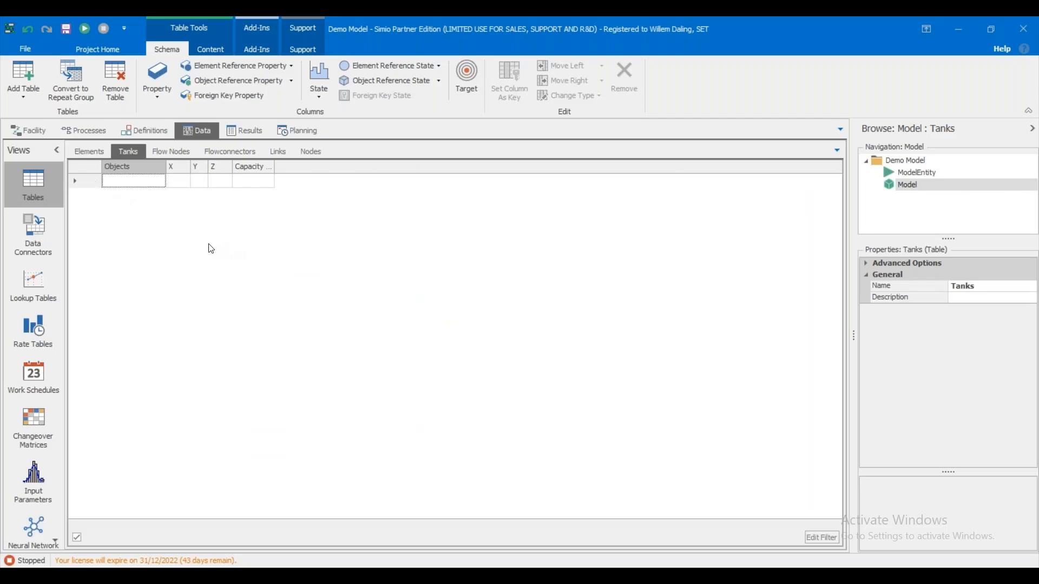
pyautogui.hotkey('ctrl', 'v')
pyautogui.click(403, 234)
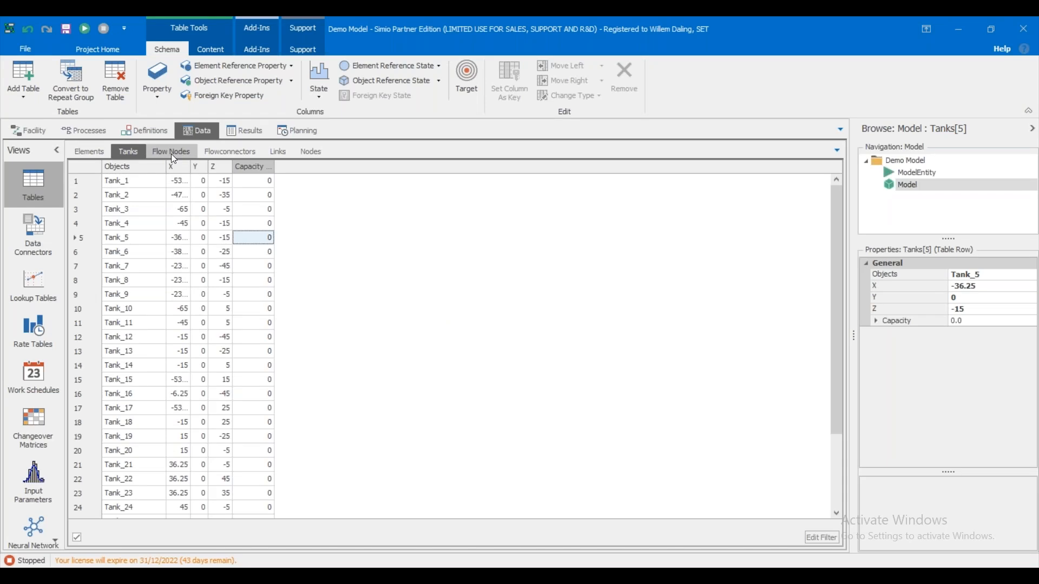
pyautogui.click(37, 132)
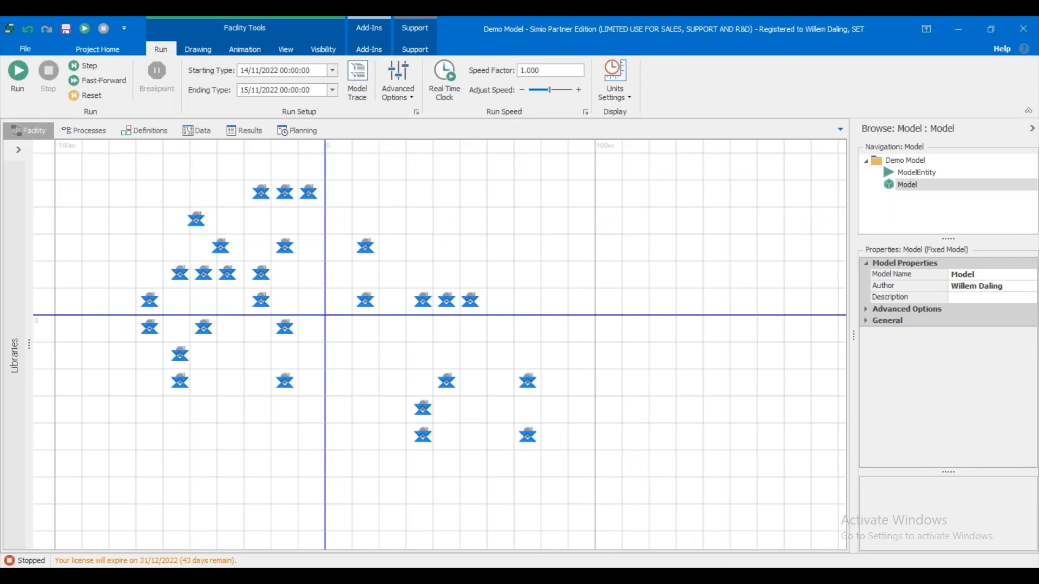
# Switch to Excel and copy the fn_Node_1 to fn_Node_21 names and coordinates from the Plant sheet's Flownode block.
pyautogui.hotkey('alt', 'Tab')
pyautogui.click(373, 260)
pyautogui.click(395, 260)
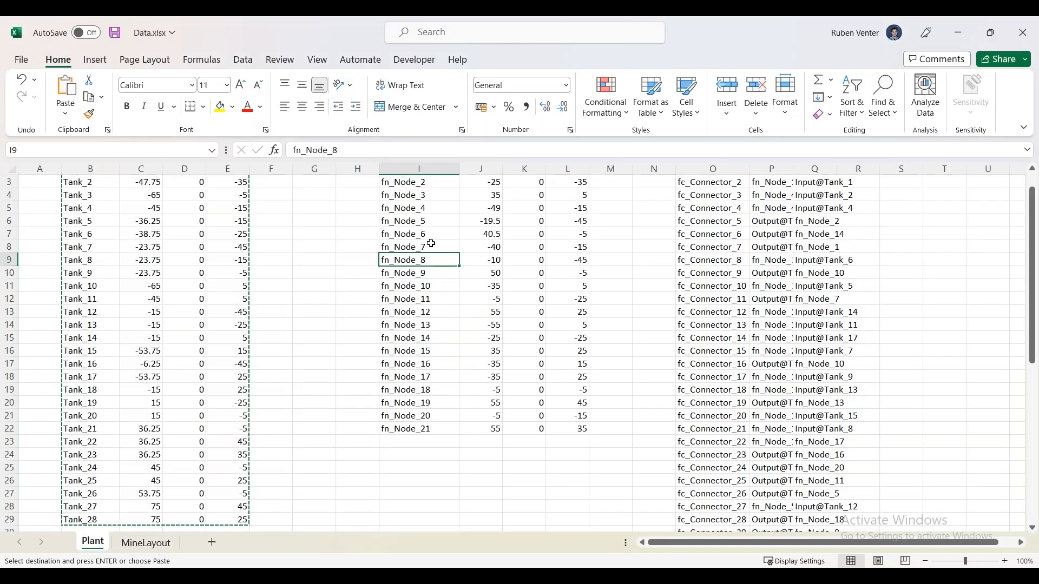
pyautogui.hotkey('ctrl', 'Up')
pyautogui.press('Down')
pyautogui.hotkey('ctrl', 'shift', 'Right')
pyautogui.hotkey('ctrl', 'shift', 'Down')
pyautogui.hotkey('ctrl', 'c')
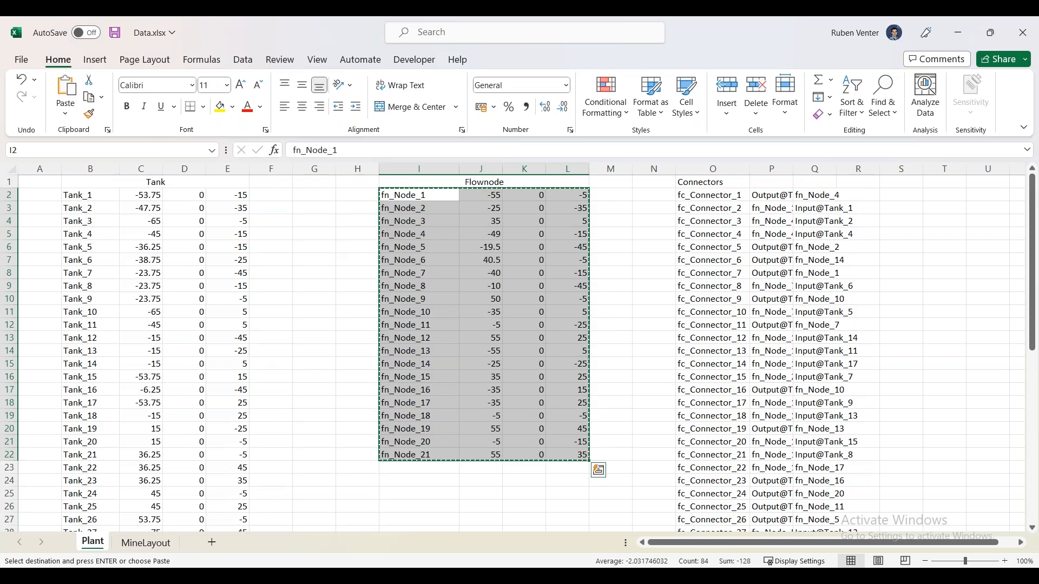
# Switch back to Simio and paste the copied flow node rows into the Flow Nodes table.
pyautogui.hotkey('alt', 'Tab')
pyautogui.click(199, 131)
pyautogui.click(165, 152)
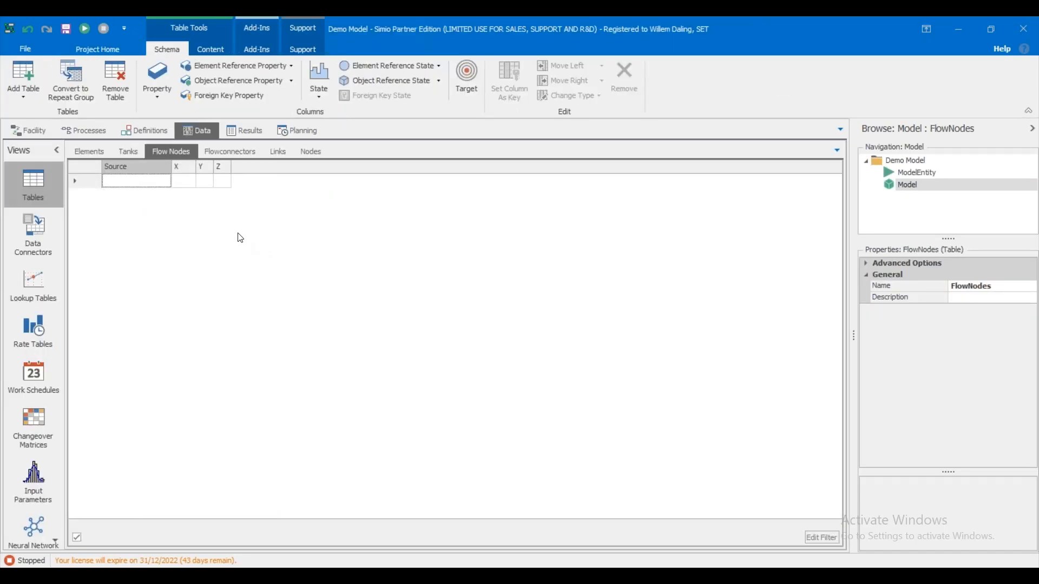
pyautogui.hotkey('ctrl', 'v')
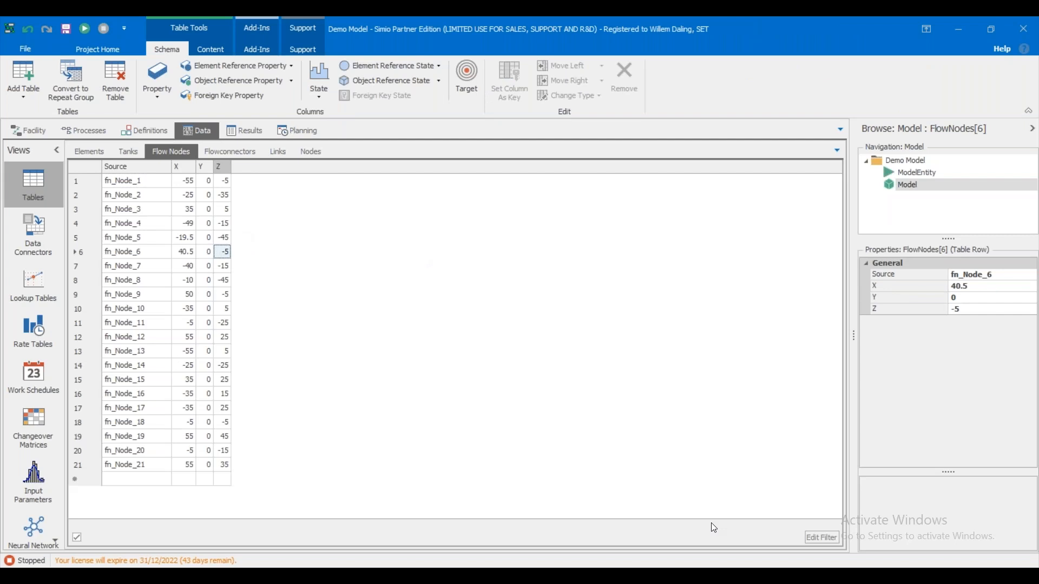
# Switch to Excel and copy the fc_Connector_1 to fc_Connector_53 rows with both node columns from the Plant sheet's Connectors block.
pyautogui.hotkey('alt', 'Tab')
pyautogui.click(609, 246)
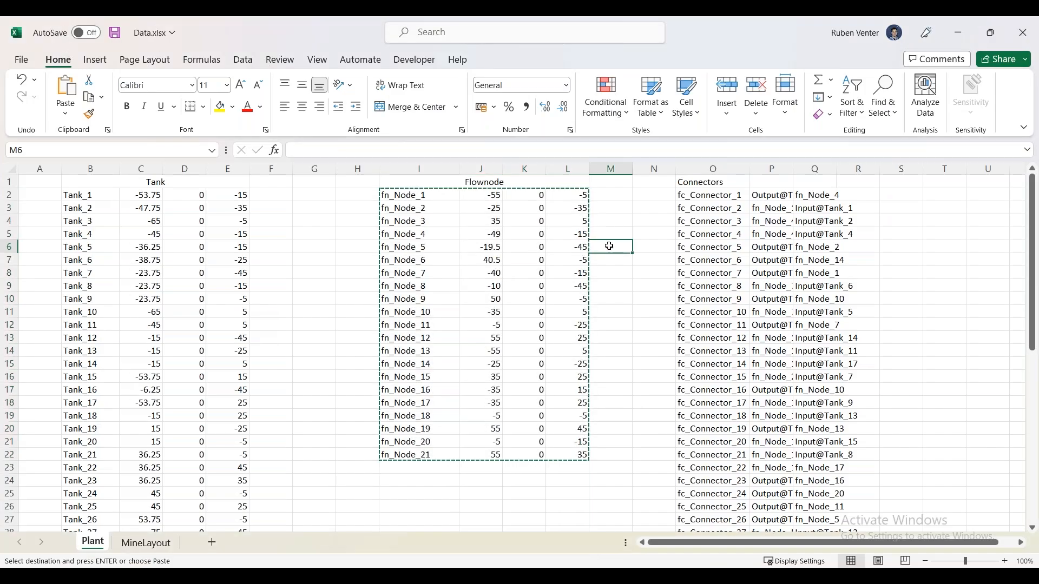
pyautogui.press('Right')
pyautogui.press('Right')
pyautogui.press('Right')
pyautogui.press('Right')
pyautogui.press('Right')
pyautogui.press('Right')
pyautogui.press('Right')
pyautogui.press('Right')
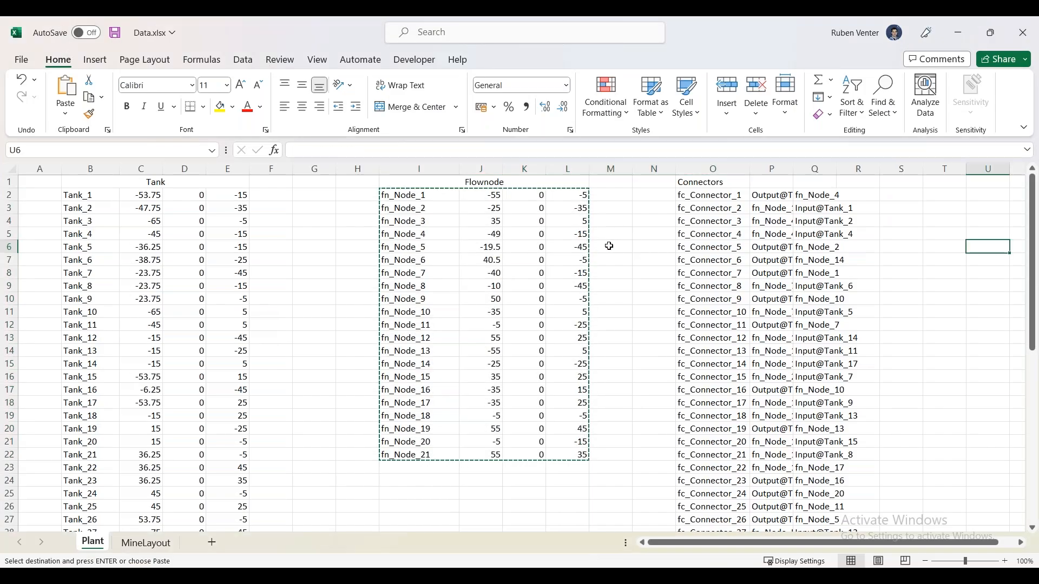
pyautogui.press('Right')
pyautogui.press('Right')
pyautogui.press('Right')
pyautogui.press('Right')
pyautogui.press('Left')
pyautogui.press('Left')
pyautogui.press('Left')
pyautogui.press('Left')
pyautogui.press('Left')
pyautogui.press('Left')
pyautogui.press('Left')
pyautogui.press('Left')
pyautogui.press('Up')
pyautogui.press('Left')
pyautogui.press('Up')
pyautogui.press('Up')
pyautogui.press('Left')
pyautogui.press('Up')
pyautogui.hotkey('shift', 'Right')
pyautogui.hotkey('shift', 'Right')
pyautogui.hotkey('ctrl', 'shift', 'Down')
pyautogui.hotkey('ctrl', 'c')
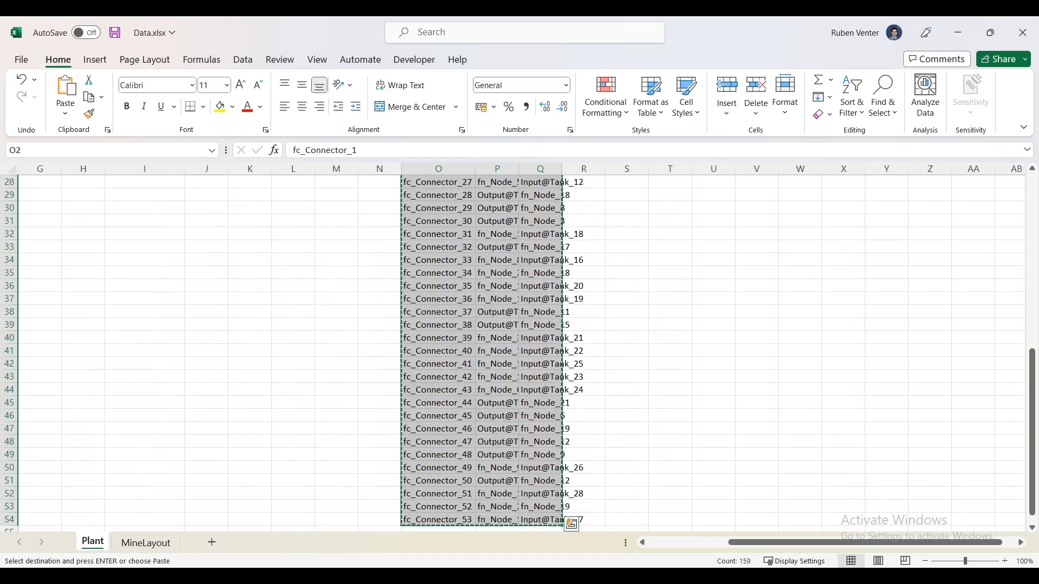
# Switch back to Simio and paste the copied connector rows into the Flowconnectors table.
pyautogui.hotkey('alt', 'Tab')
pyautogui.click(230, 152)
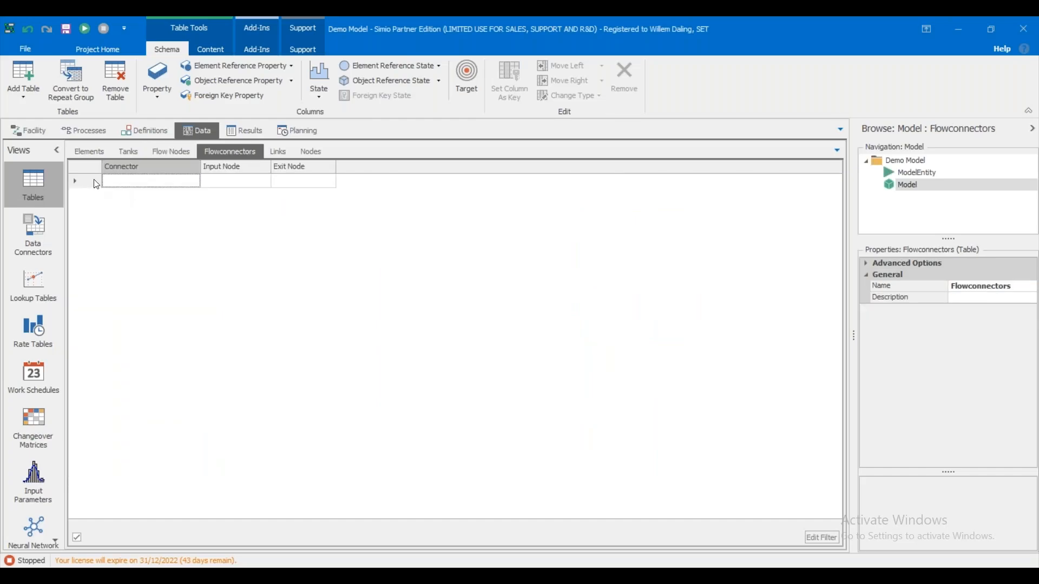
pyautogui.hotkey('ctrl', 'v')
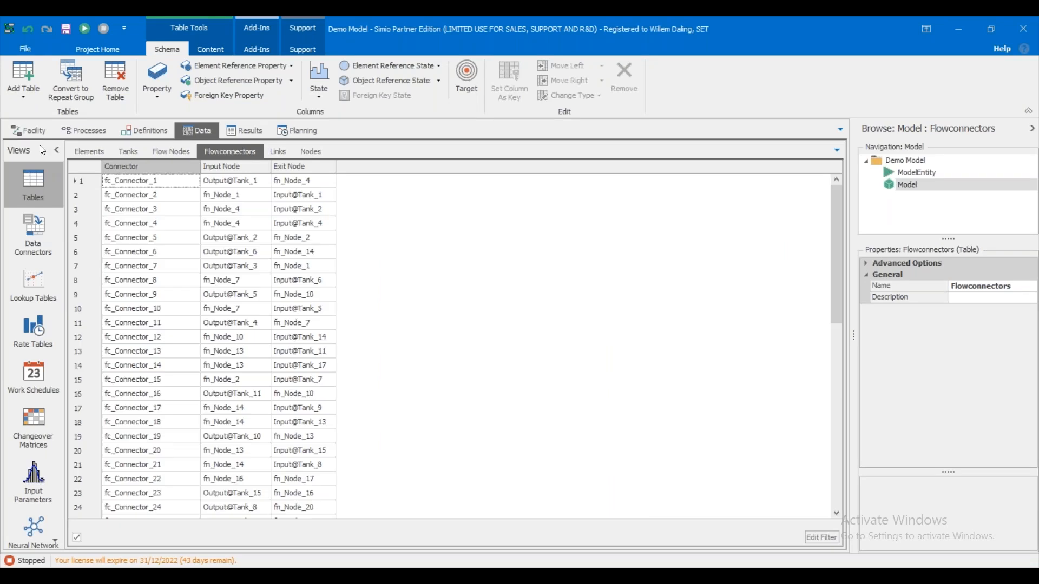
# Examine the generated network of tanks, flow nodes and flow connectors in the Facility view, both in detail and as a whole.
pyautogui.click(31, 135)
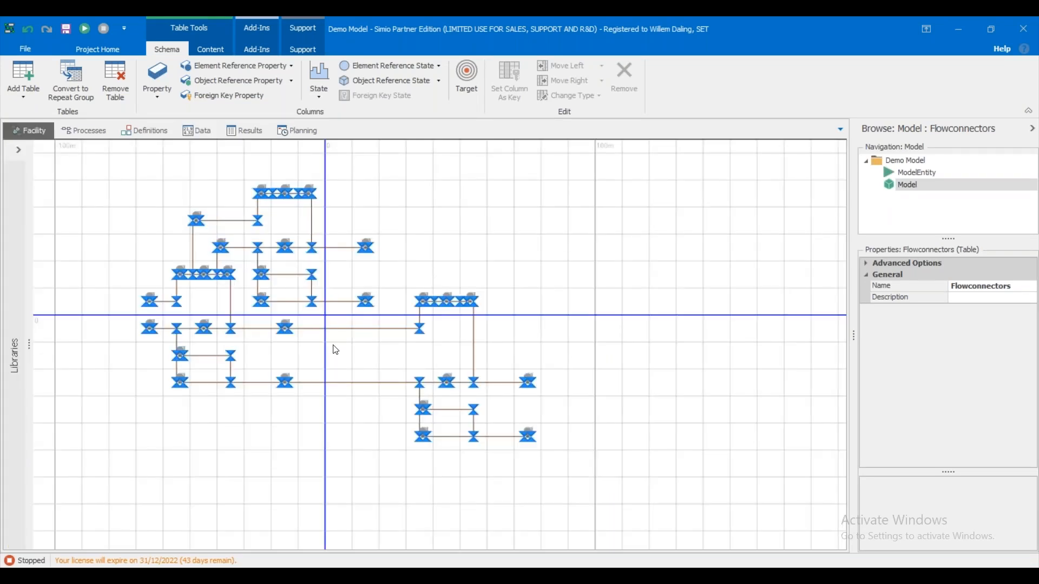
pyautogui.scroll(2, 332, 348)
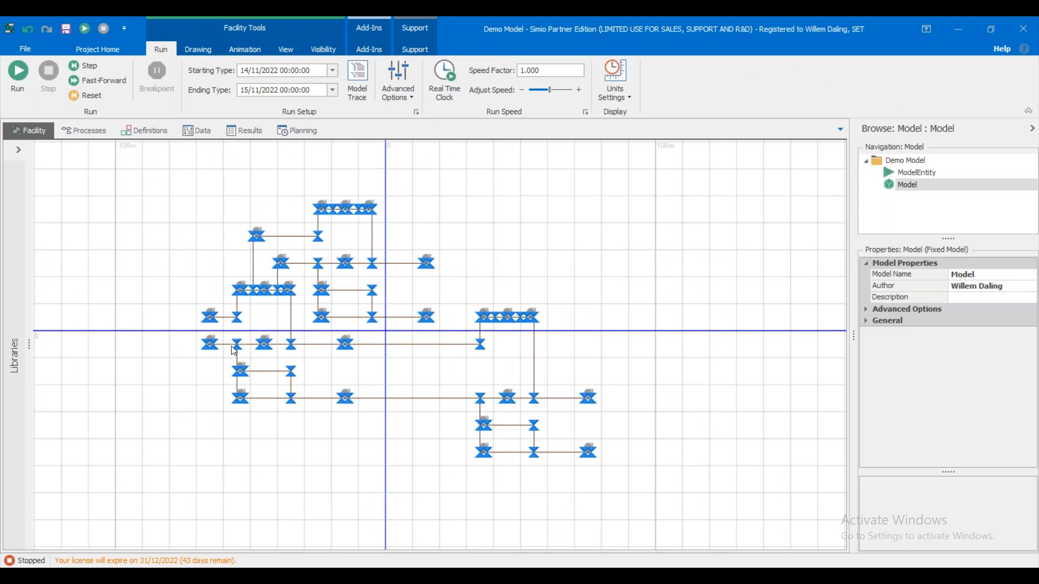
pyautogui.scroll(3, 233, 347)
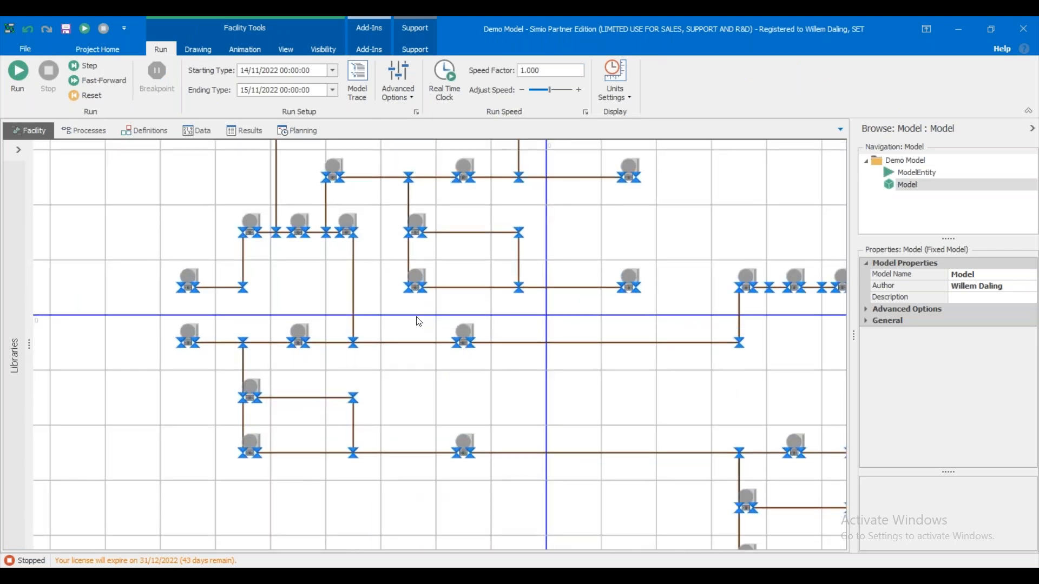
pyautogui.scroll(-4, 419, 322)
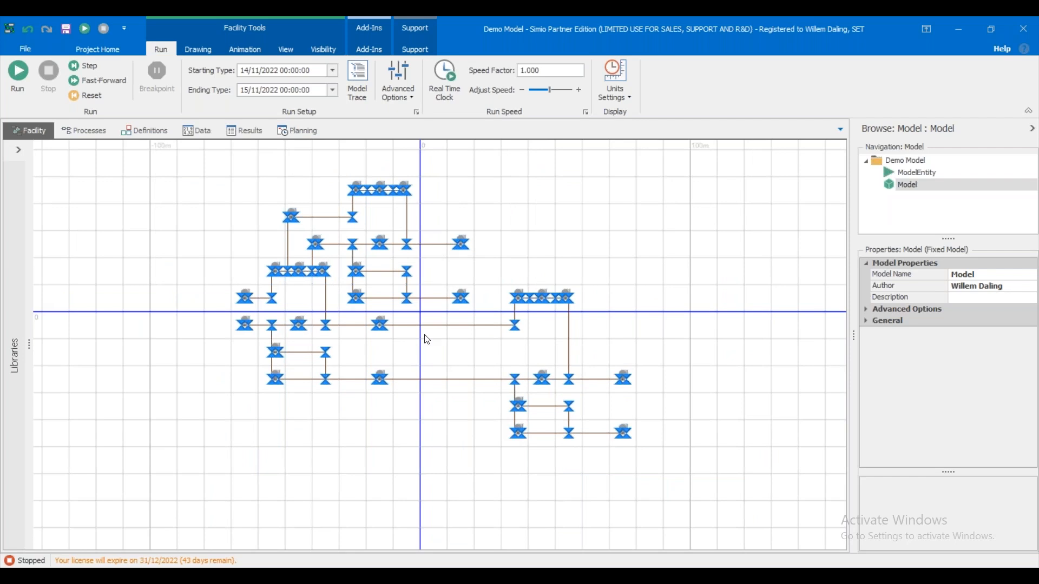
pyautogui.moveTo(473, 352); pyautogui.dragTo(442, 349)
pyautogui.scroll(2, 280, 321)
pyautogui.scroll(-2, 283, 320)
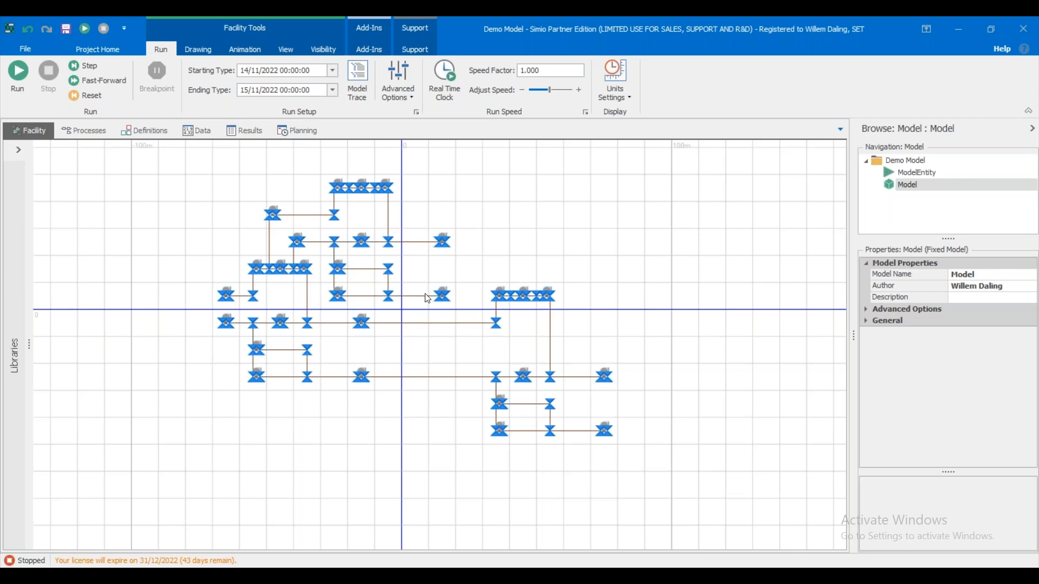
pyautogui.moveTo(528, 327); pyautogui.dragTo(502, 326)
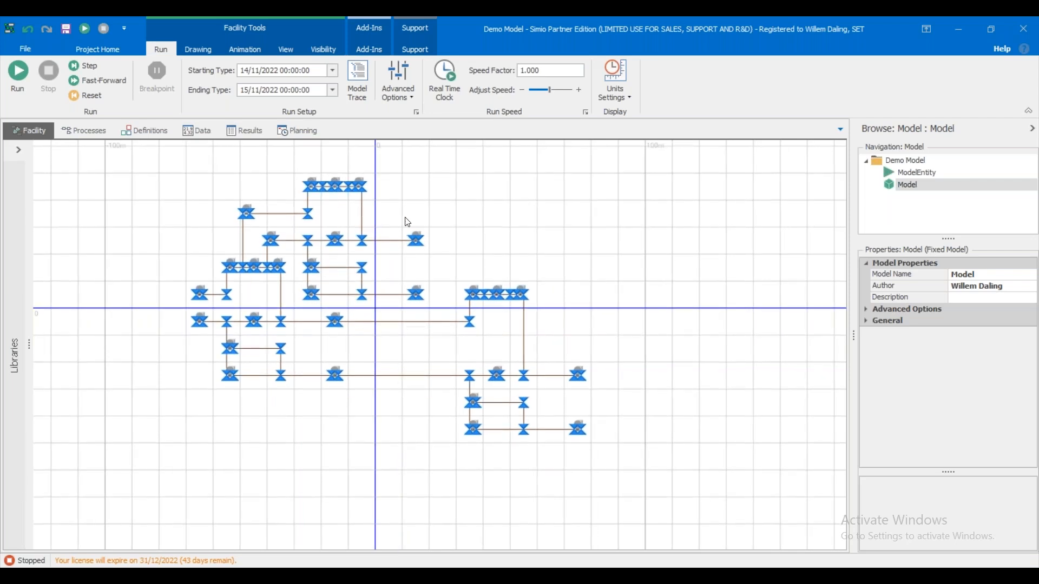
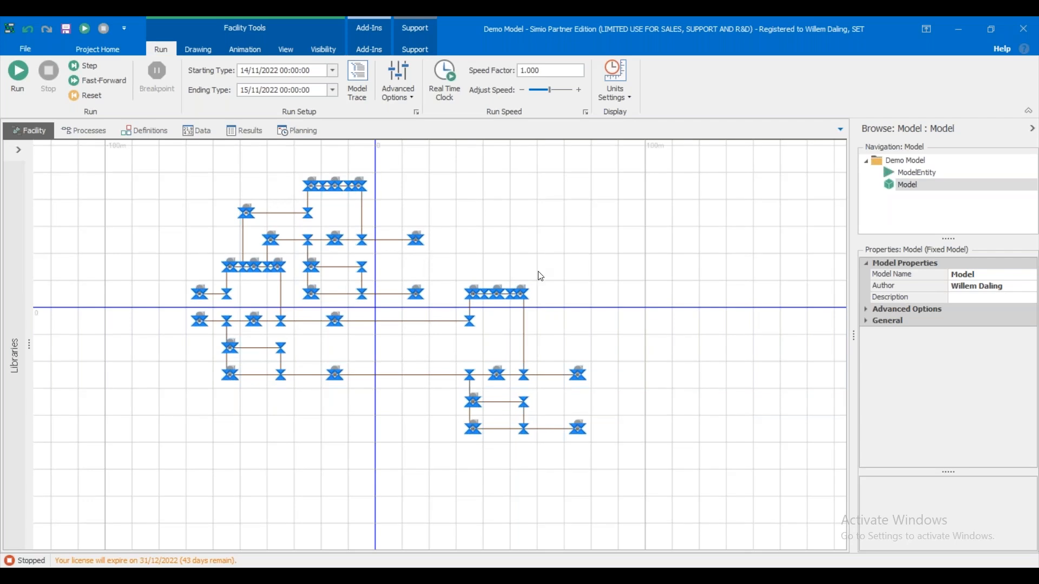
# Examine the Capacity column's properties in the Tanks table and take a closer look at the tanks in the Facility view.
pyautogui.click(198, 131)
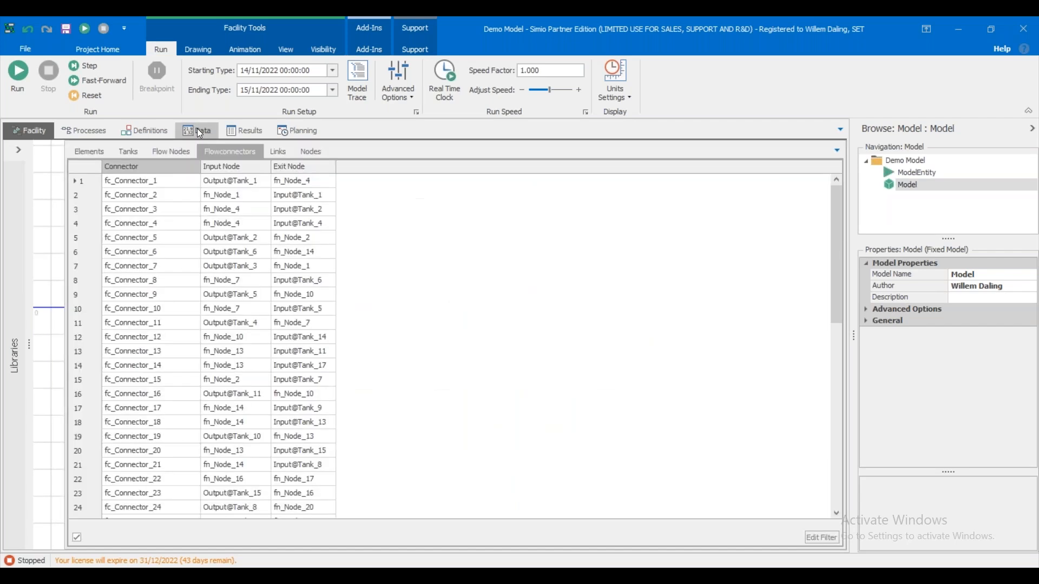
pyautogui.click(133, 152)
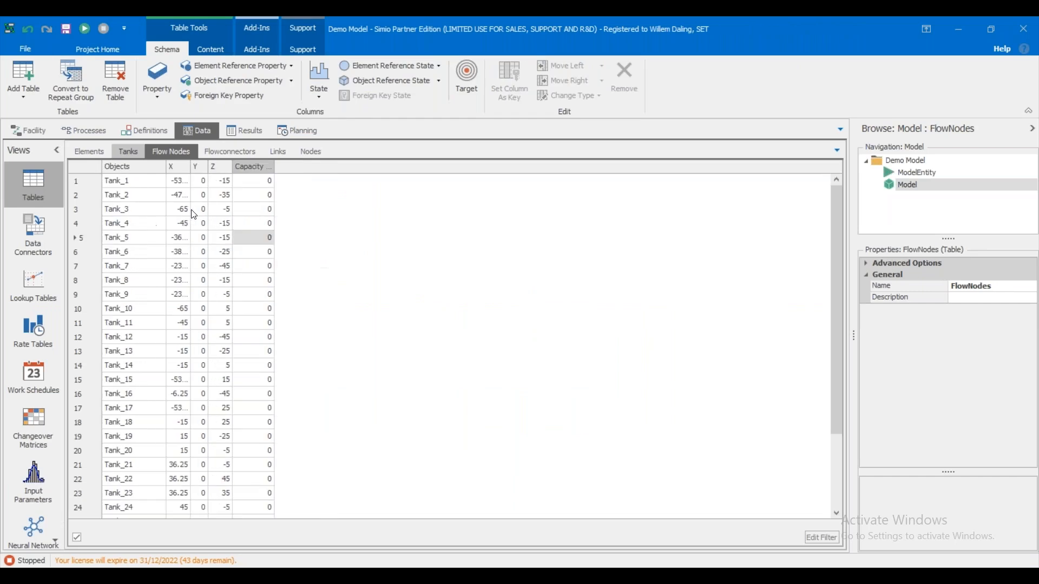
pyautogui.click(244, 167)
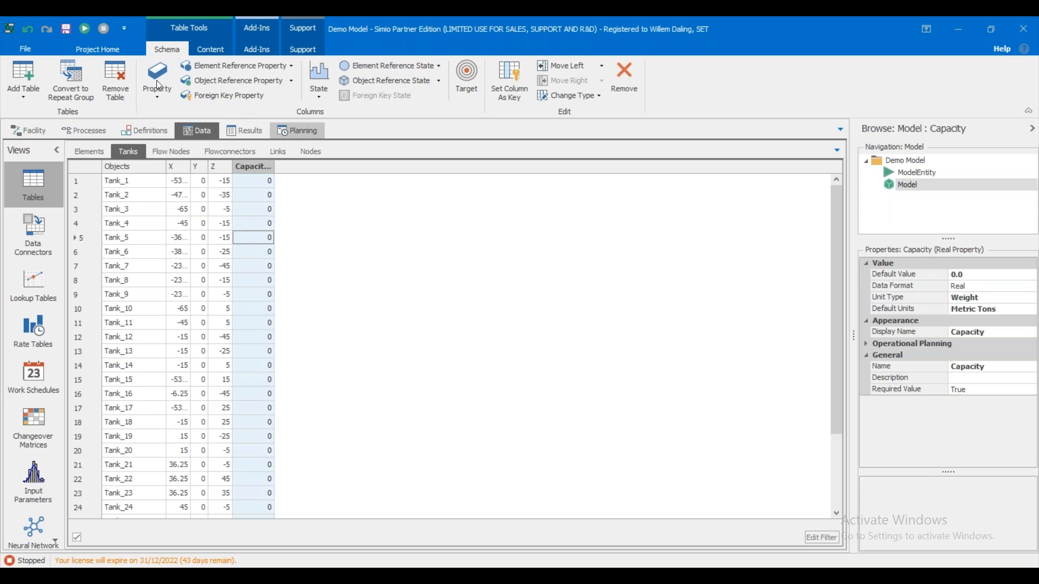
pyautogui.click(216, 167)
pyautogui.click(258, 166)
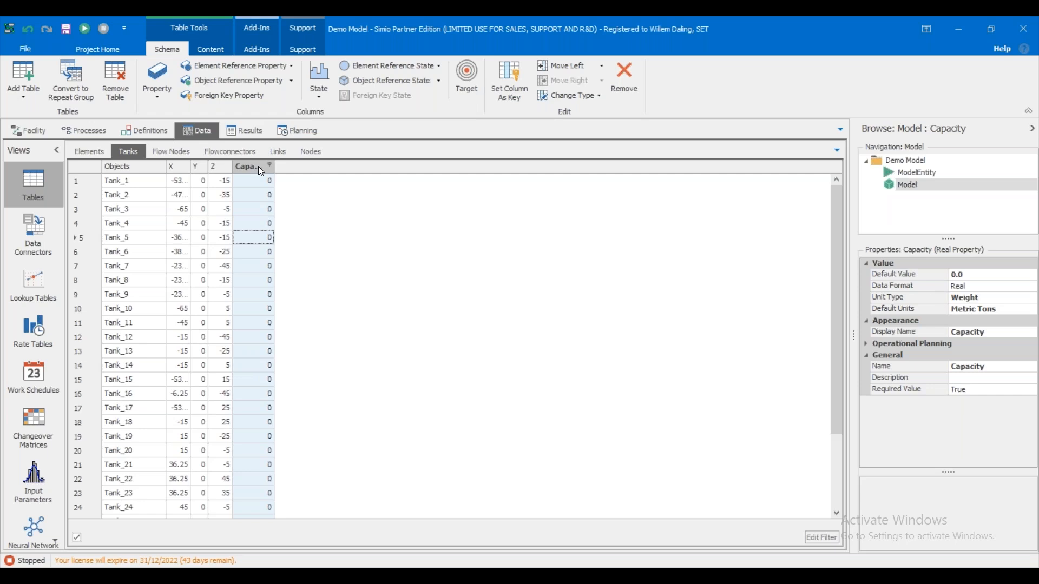
pyautogui.click(27, 132)
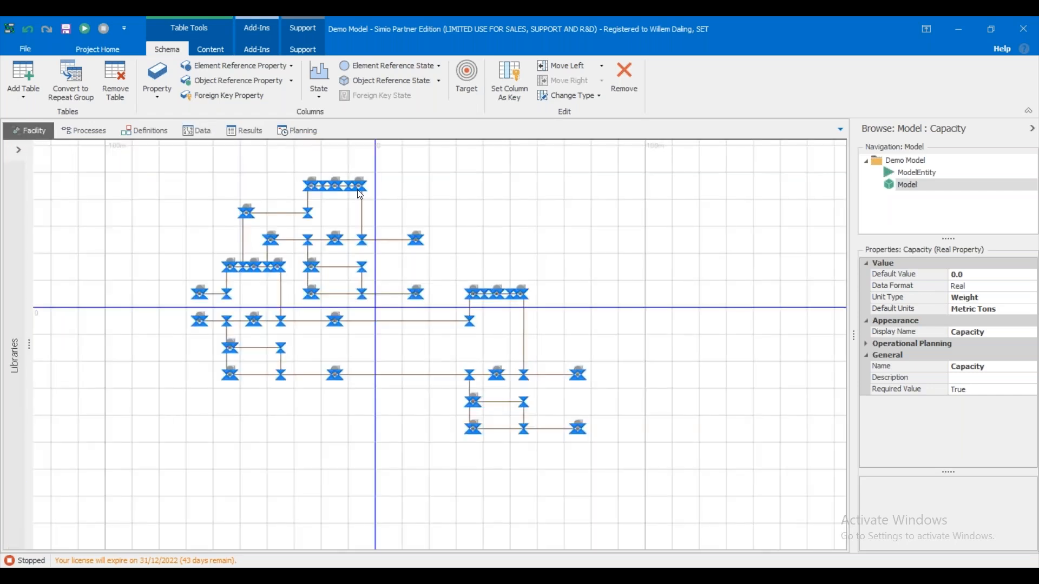
pyautogui.scroll(4, 352, 246)
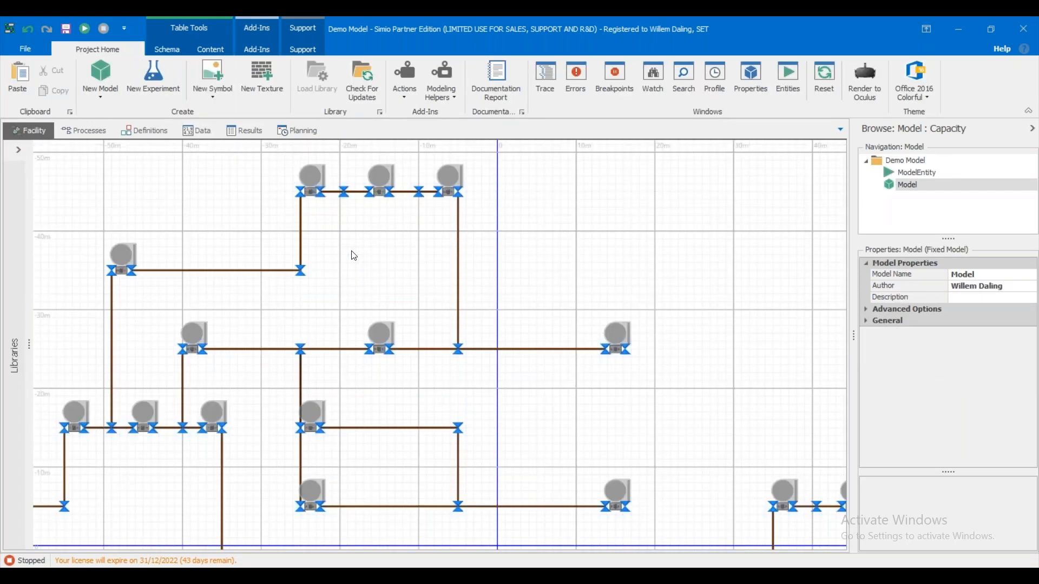
# Check Tank_13's properties and the Auto-set Table Row Reference setting of the Objects column in the Tanks table.
pyautogui.click(380, 349)
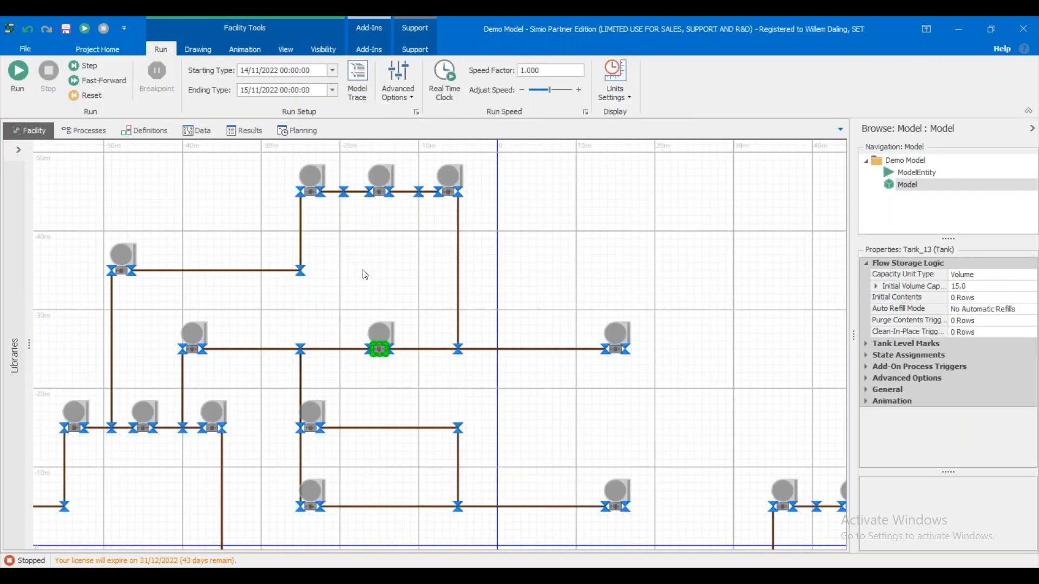
pyautogui.click(192, 129)
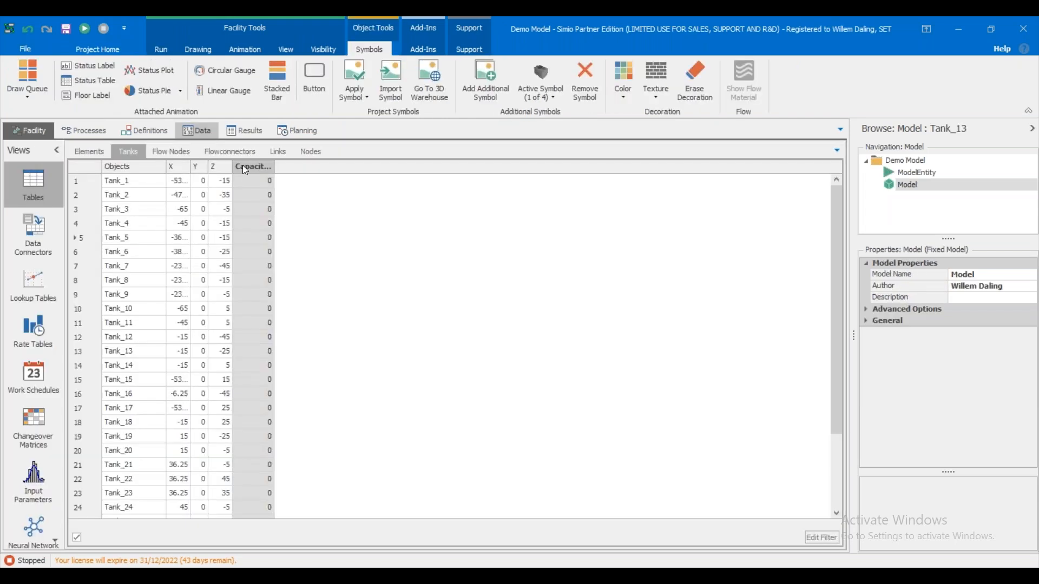
pyautogui.click(120, 167)
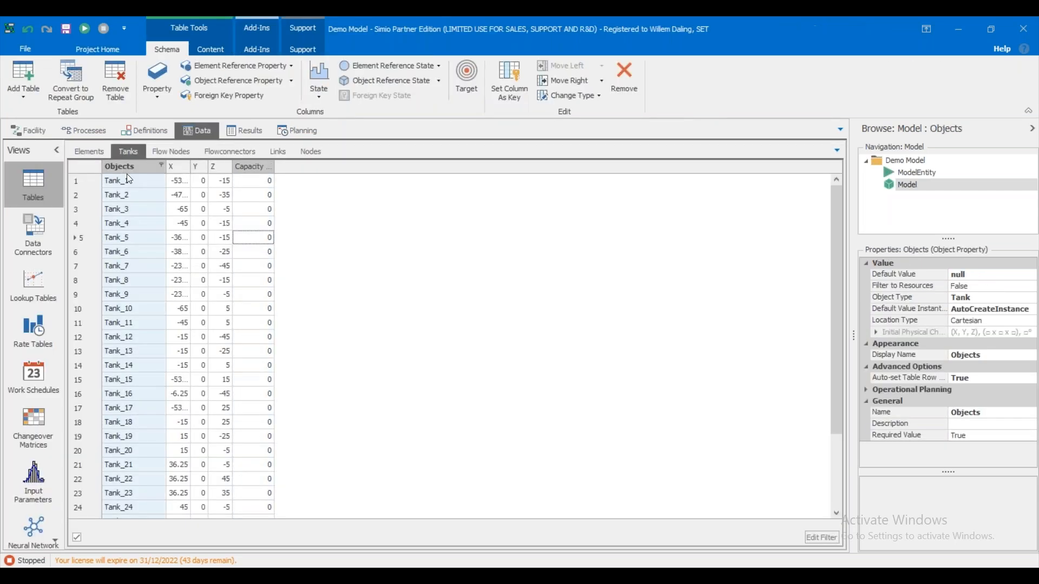
pyautogui.click(907, 378)
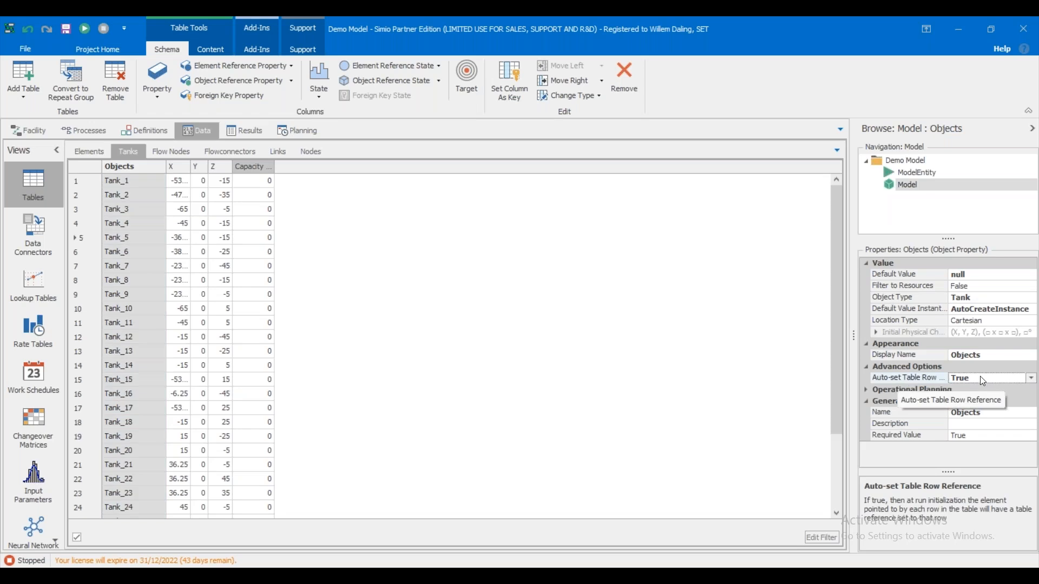
pyautogui.click(45, 136)
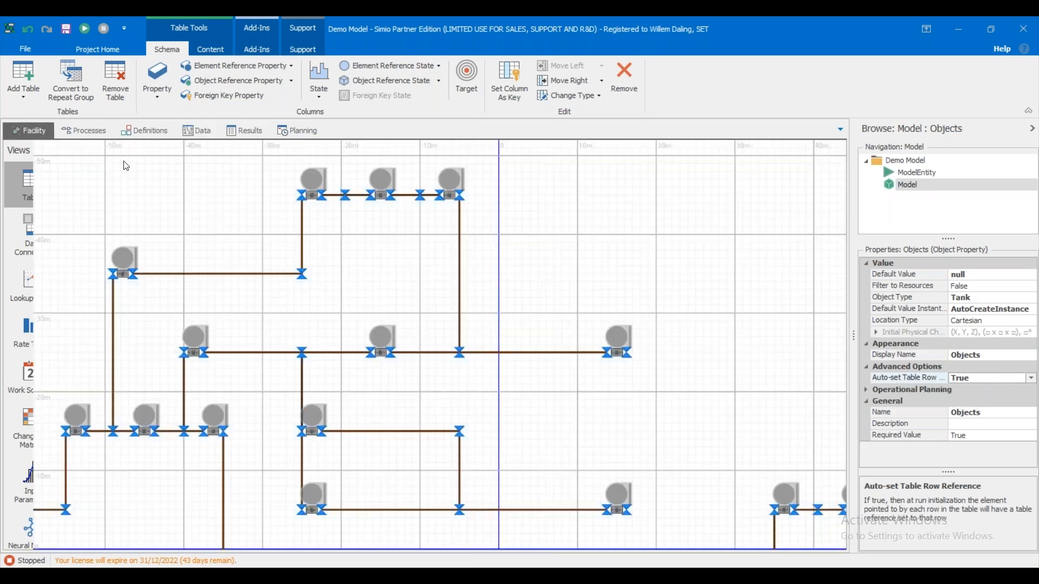
# Check the reference options available for Tank_2's Capacity Unit Type in the Facility view.
pyautogui.click(124, 276)
pyautogui.rightClick(923, 275)
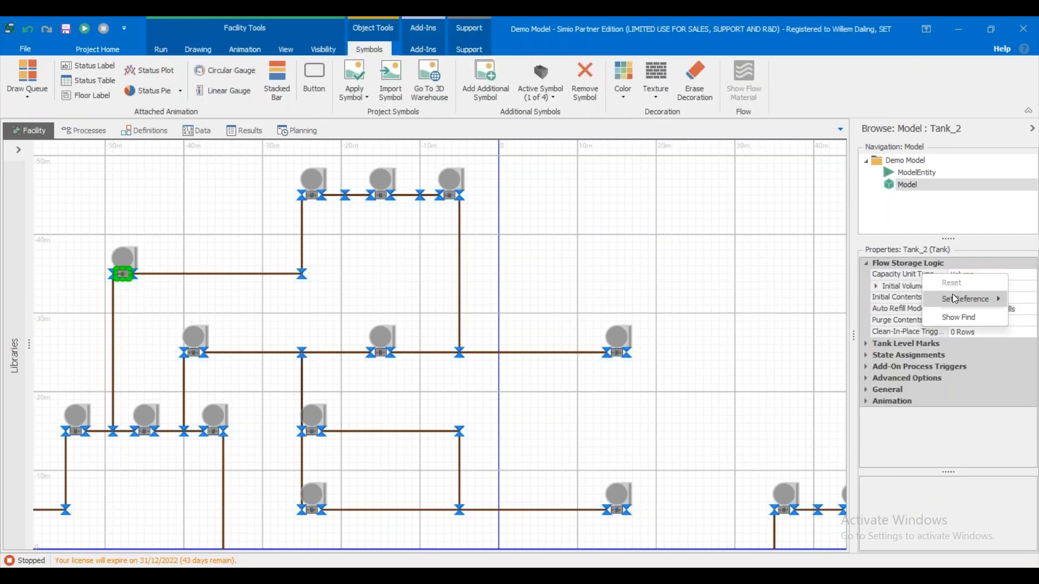
pyautogui.moveTo(955, 299)
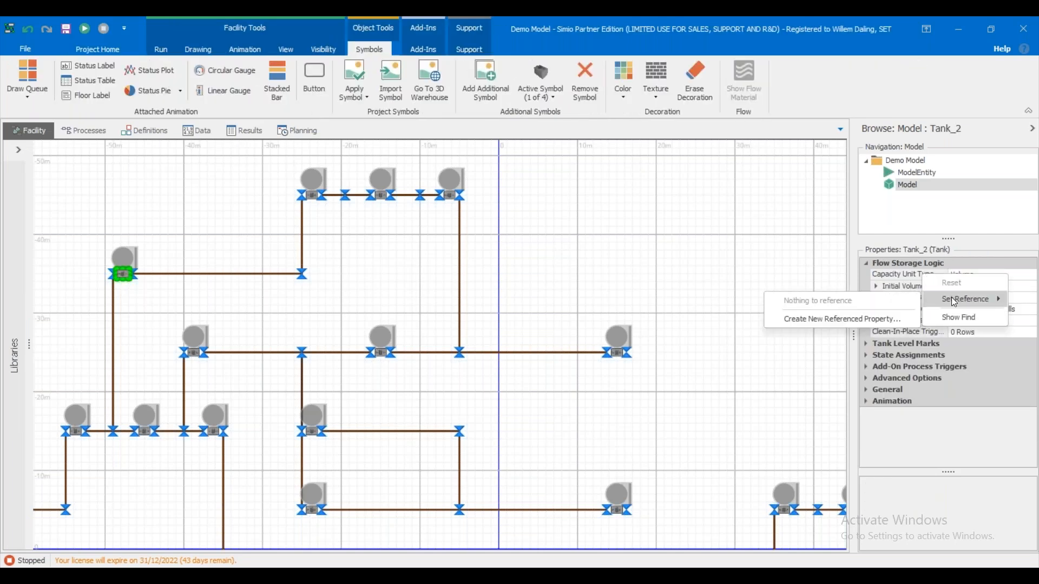
pyautogui.click(962, 426)
pyautogui.click(260, 301)
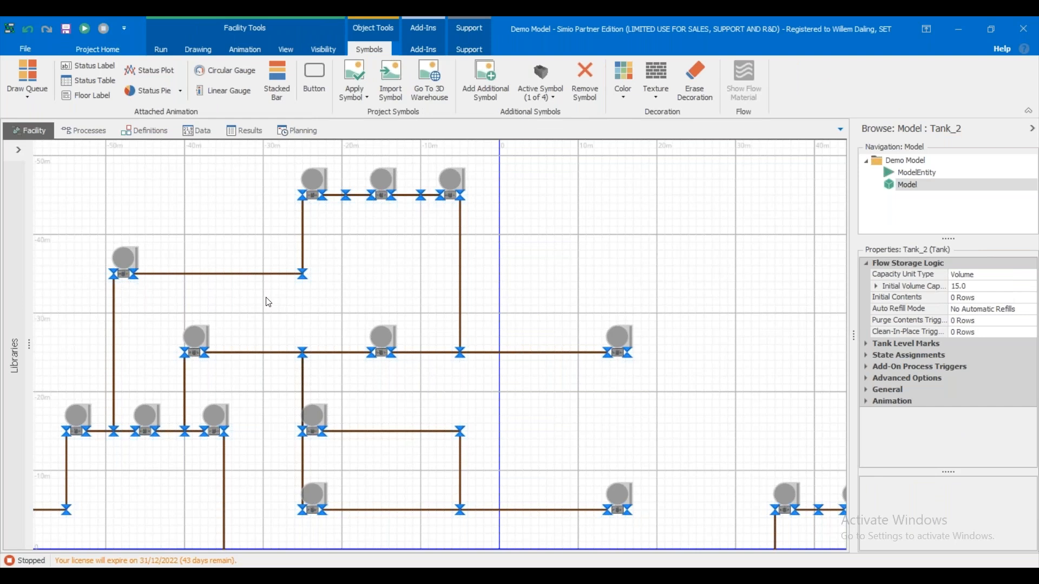
# Set Tank_2's Capacity Unit Type to Weight and reference its Initial Weight Capacity to Tanks.Capacity.
pyautogui.moveTo(267, 298); pyautogui.dragTo(274, 299)
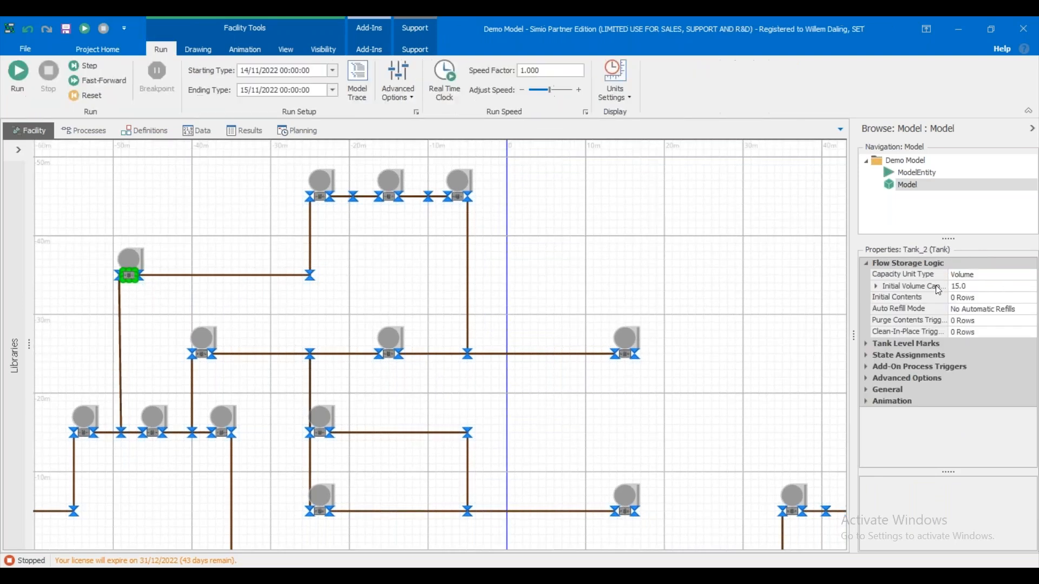
pyautogui.click(952, 276)
pyautogui.click(964, 294)
pyautogui.rightClick(937, 286)
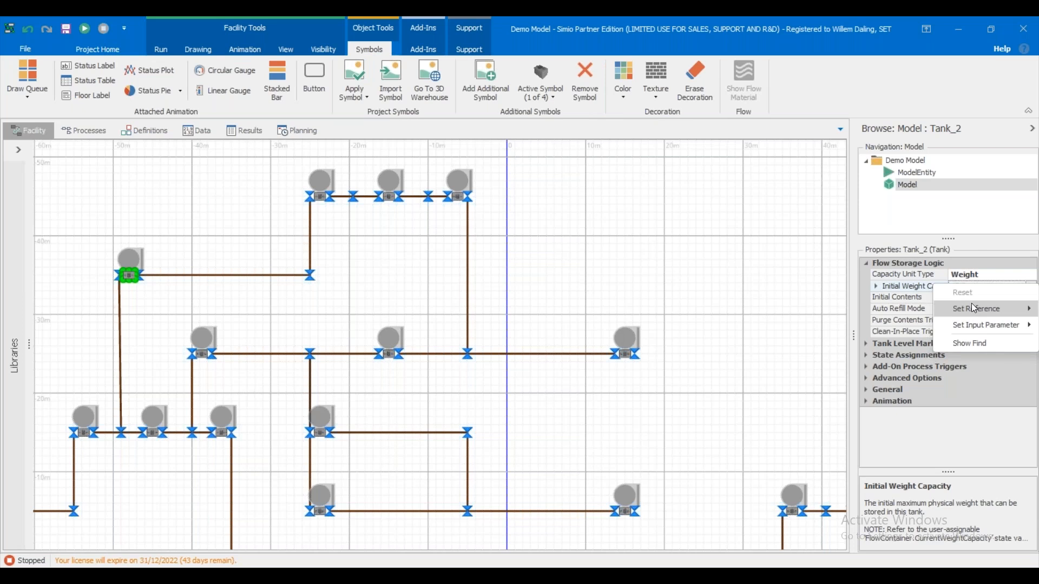
pyautogui.click(974, 308)
pyautogui.scroll(-4, 814, 304)
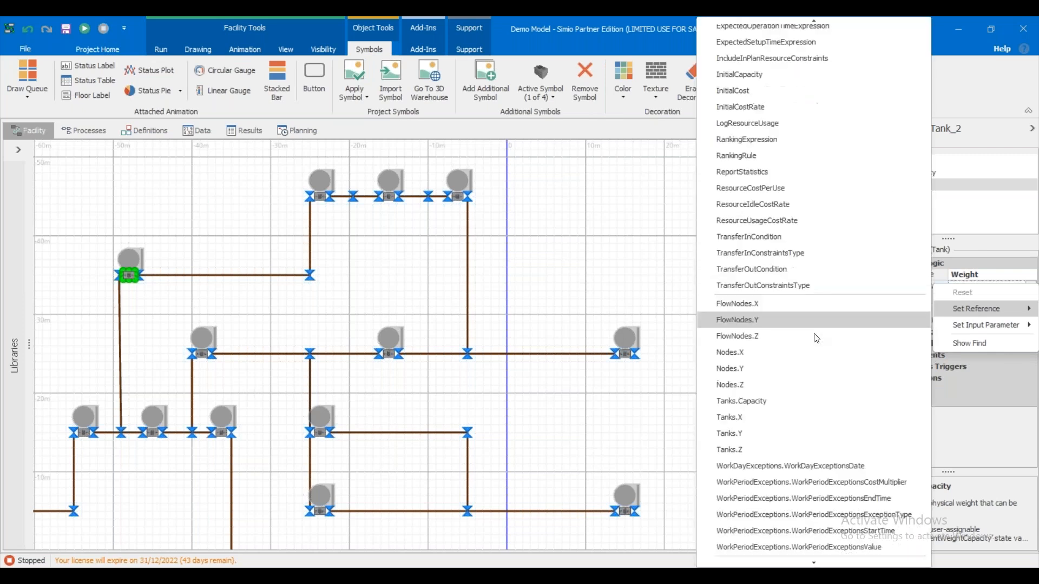
pyautogui.click(745, 404)
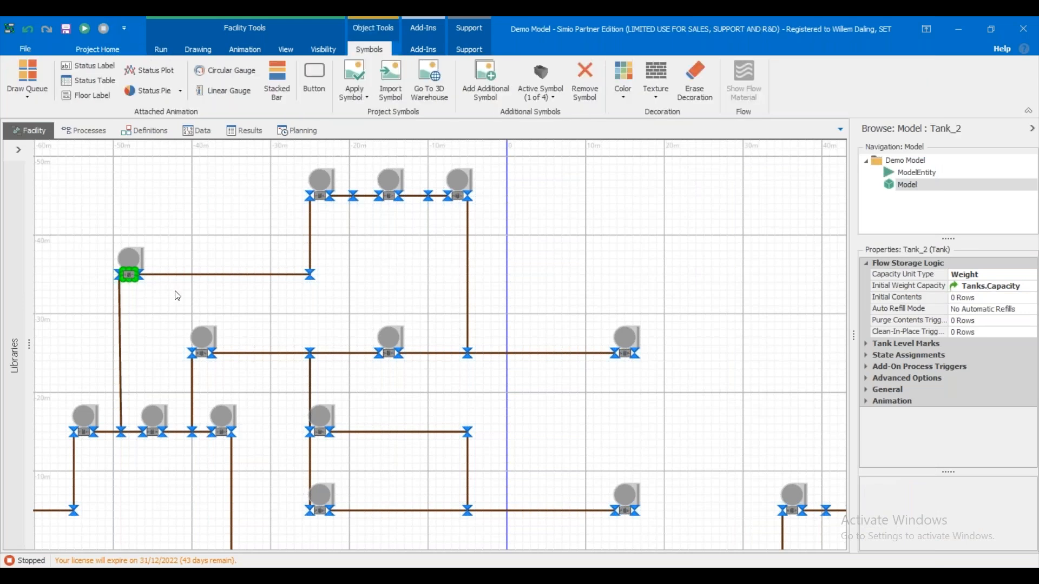
# Set the Capacity of Tank_1 to Tank_28 to 15 metric tons in the Tanks table and widen the Capacity column.
pyautogui.click(279, 204)
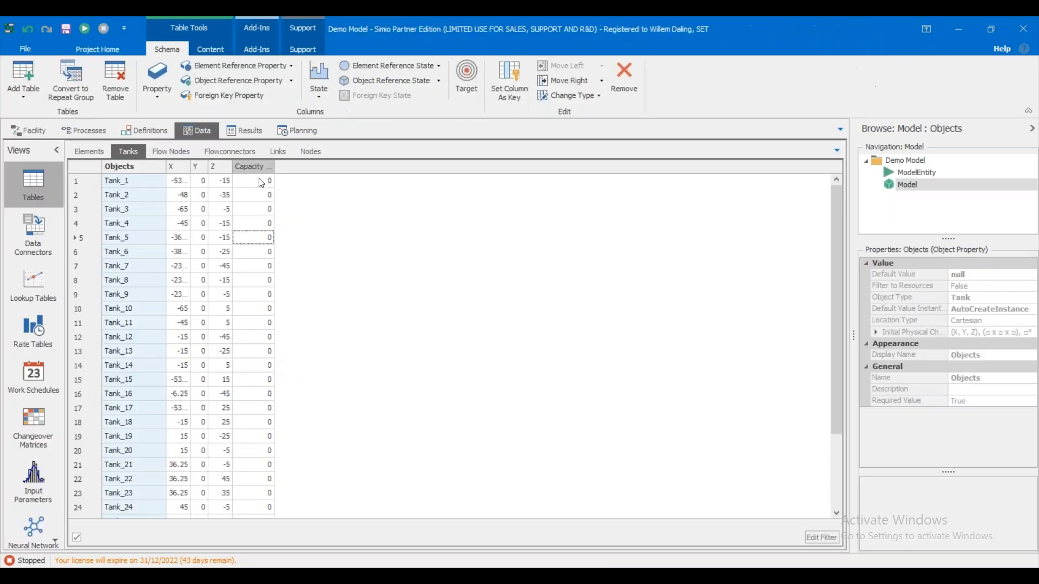
pyautogui.hotkey('ctrl', 'v')
pyautogui.doubleClick(274, 166)
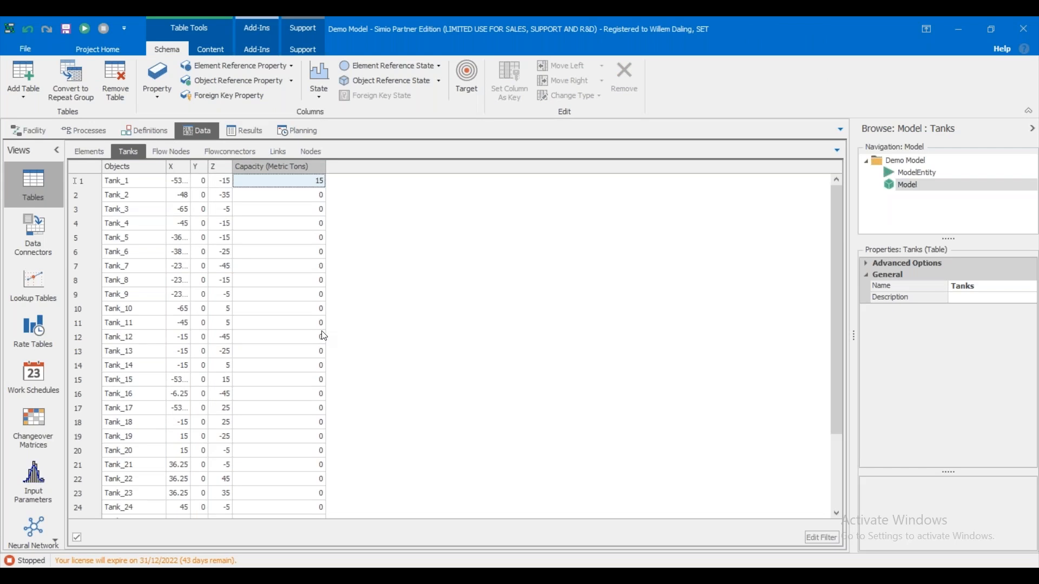
pyautogui.scroll(-2, 321, 336)
pyautogui.keyDown('shift'); pyautogui.click(304, 493); pyautogui.keyUp('shift')
pyautogui.write('15')
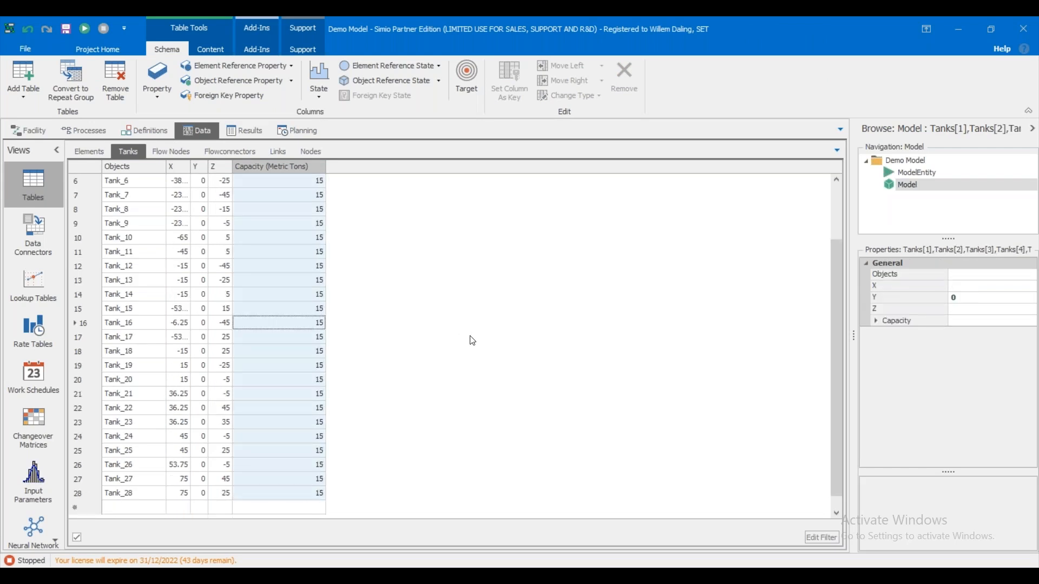
# Check Tank_2's capacity unit type and initial capacity reference in the Facility view.
pyautogui.click(52, 132)
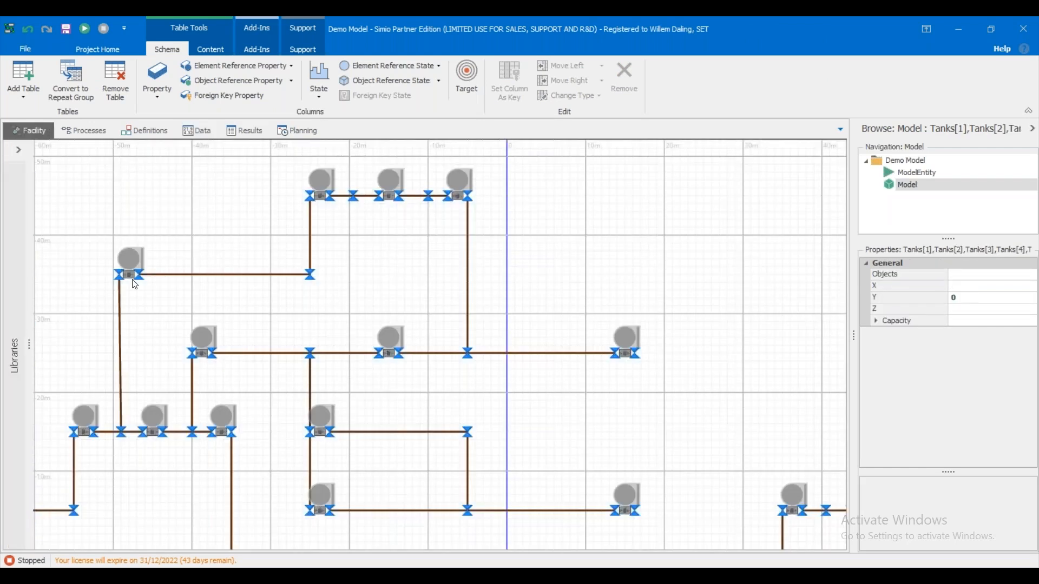
pyautogui.click(130, 276)
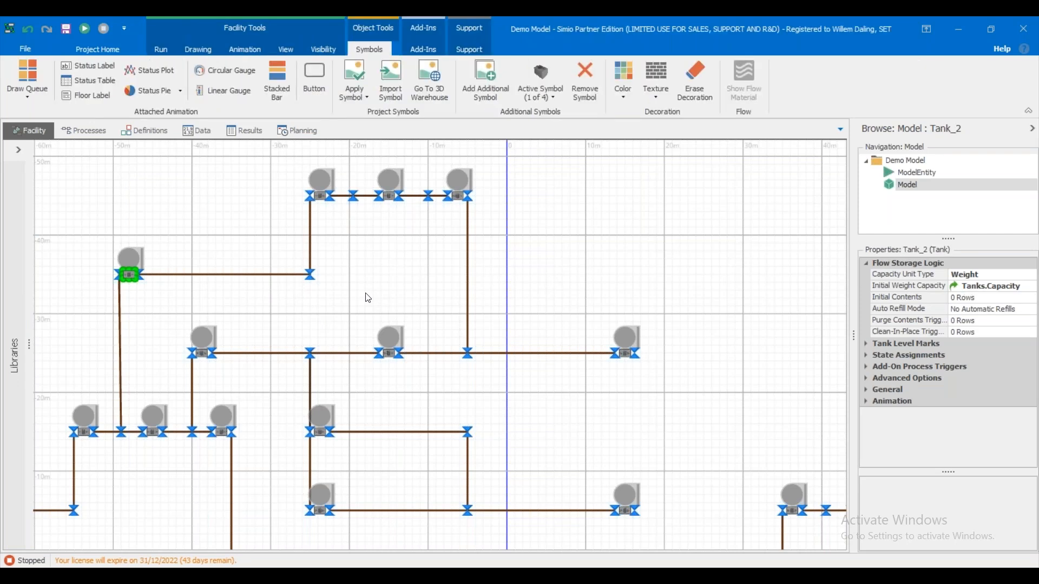
pyautogui.click(273, 225)
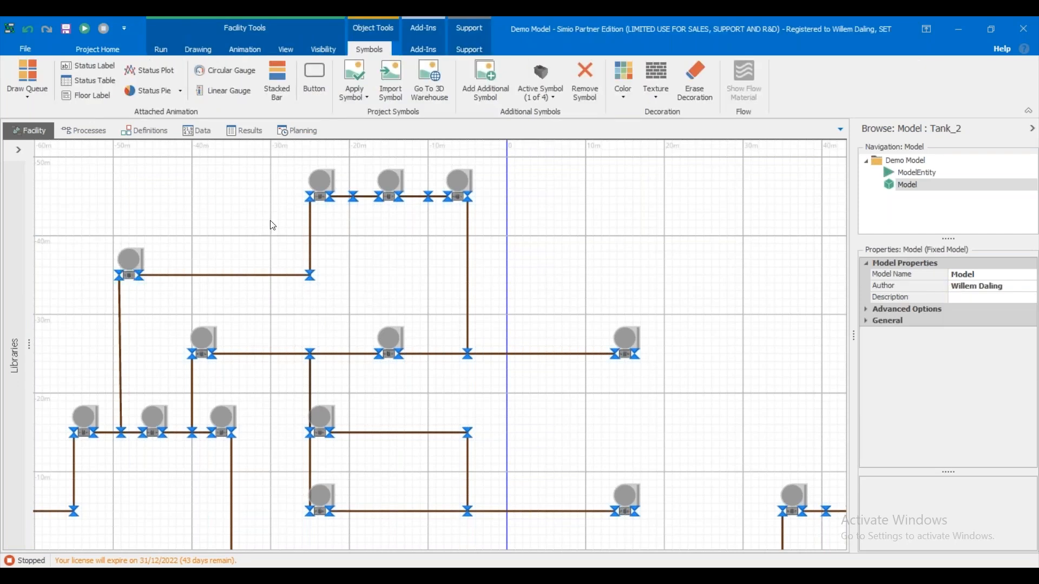
pyautogui.click(130, 276)
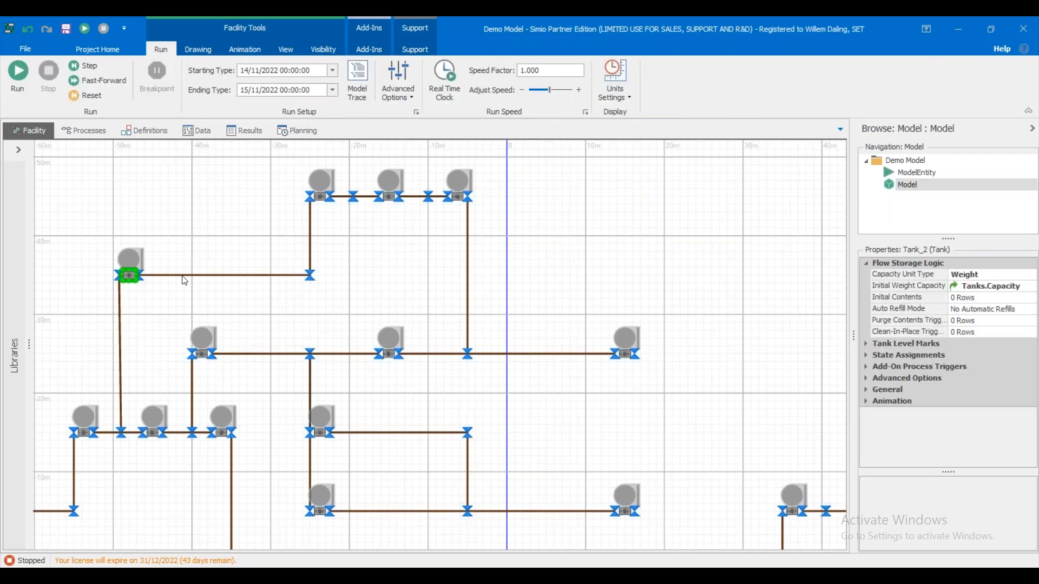
pyautogui.click(664, 260)
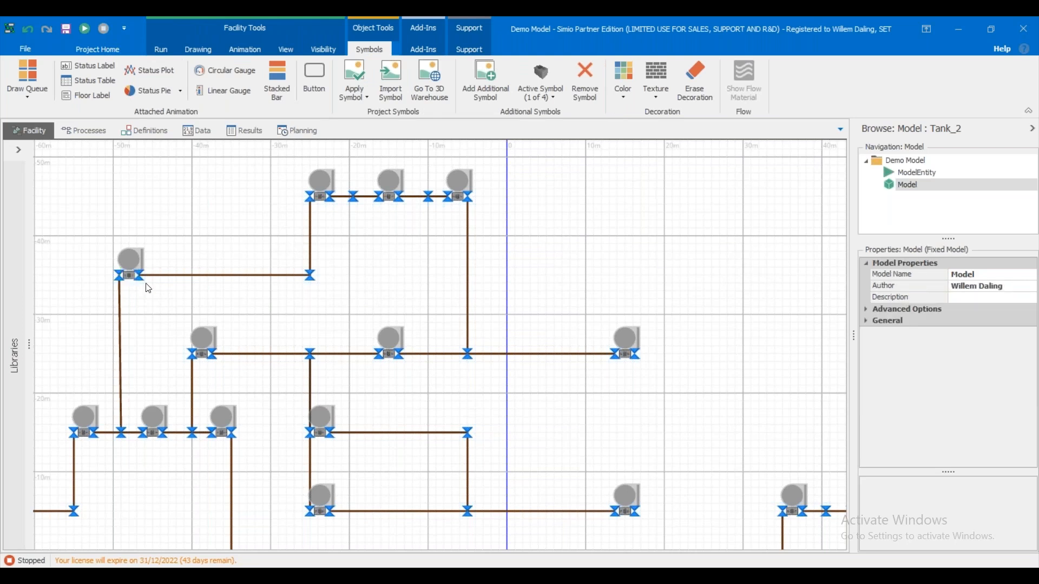
# Delete all rows from the Tanks table and undo the deletion.
pyautogui.click(192, 130)
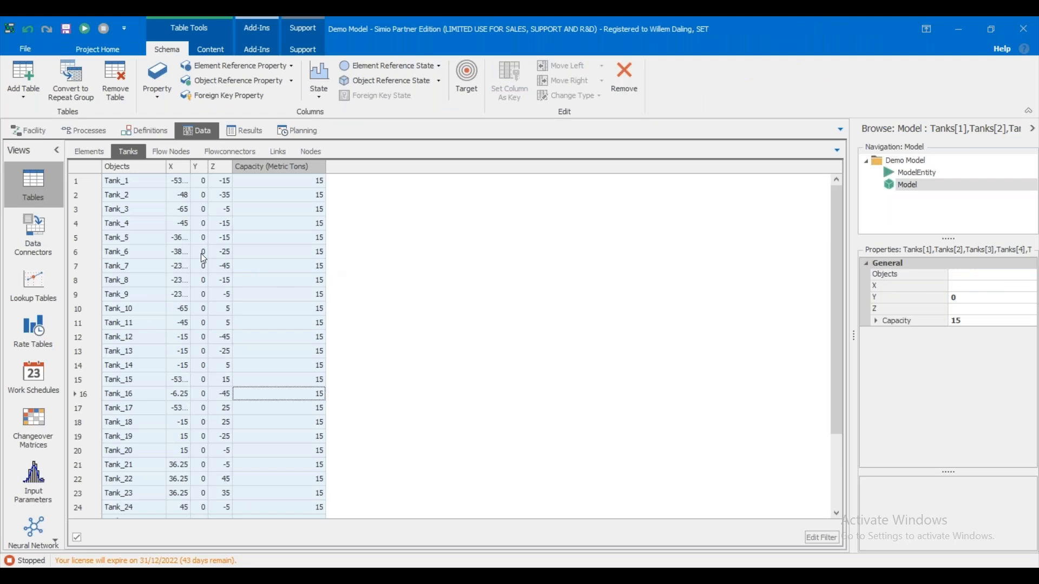
pyautogui.press('Delete')
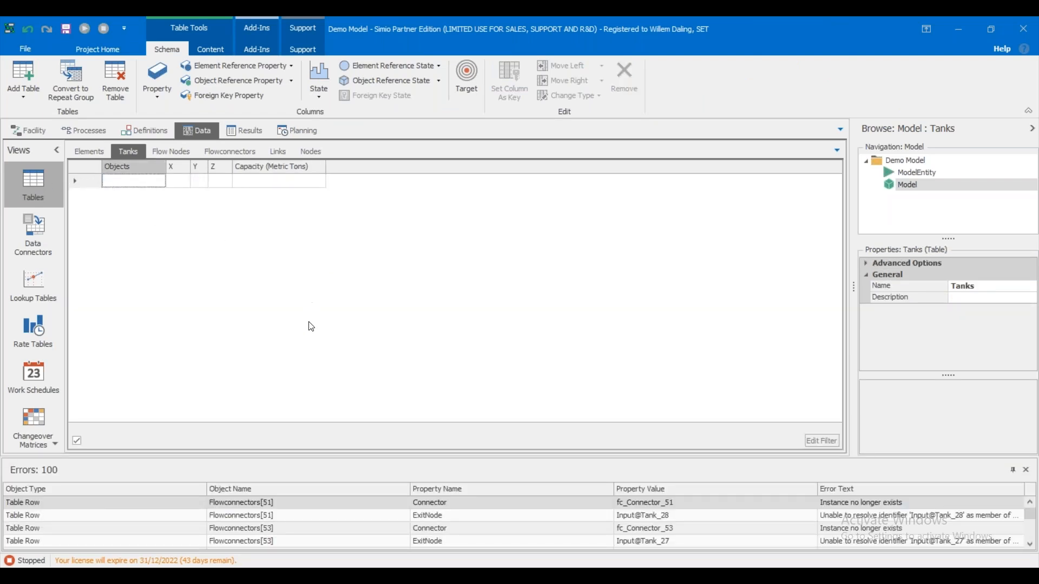
pyautogui.hotkey('ctrl', 'z')
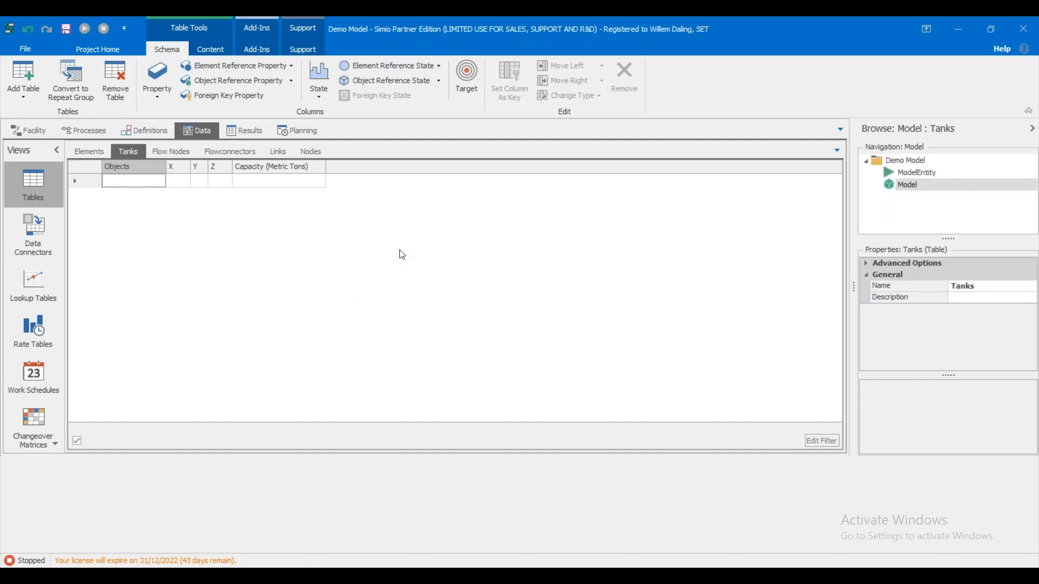
# Inspect Tank_2's flow storage properties again in the Facility view after restoring the table rows.
pyautogui.click(32, 131)
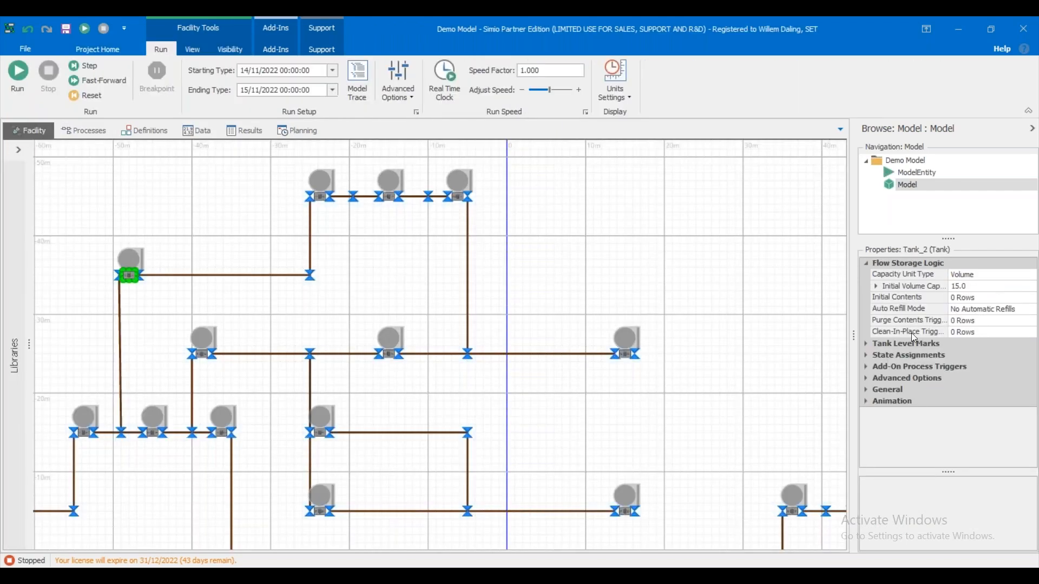
pyautogui.click(232, 244)
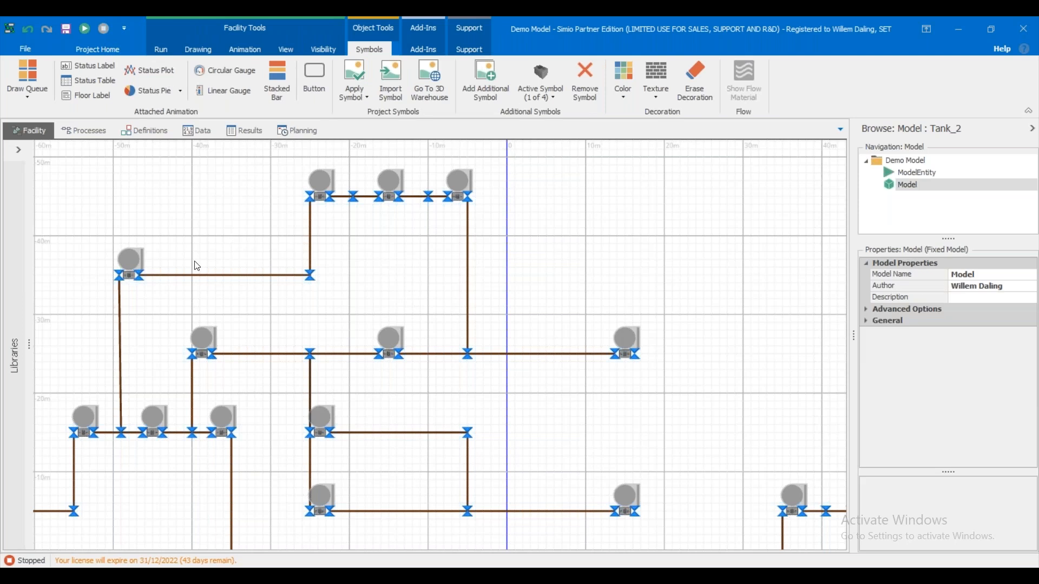
pyautogui.moveTo(291, 317); pyautogui.dragTo(351, 305)
pyautogui.moveTo(250, 200); pyautogui.dragTo(307, 255)
pyautogui.click(250, 306)
pyautogui.click(285, 263)
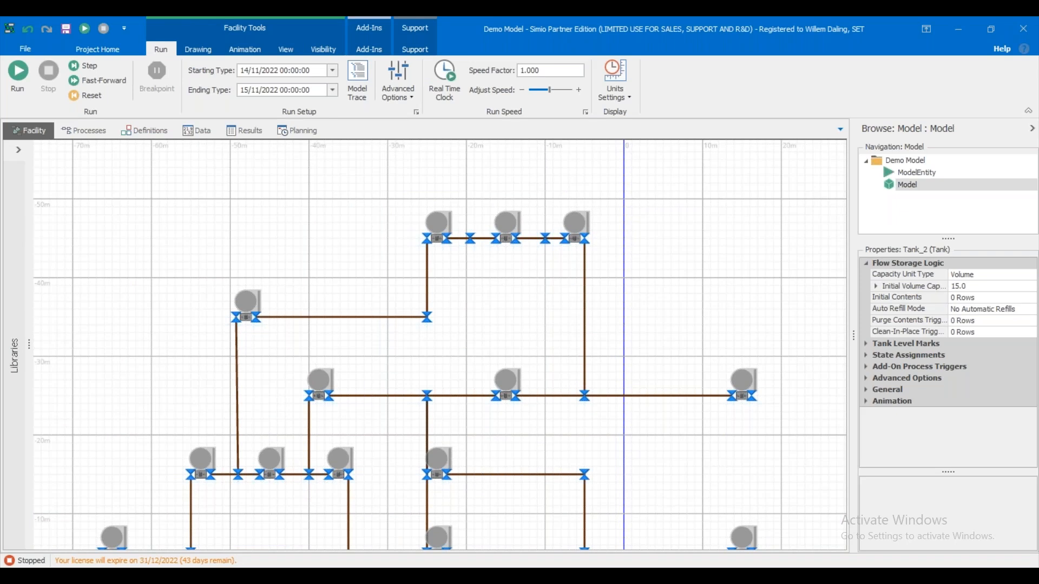
# Create a new object named MyTank from Tank_2 and undo its creation.
pyautogui.click(247, 327)
pyautogui.rightClick(247, 318)
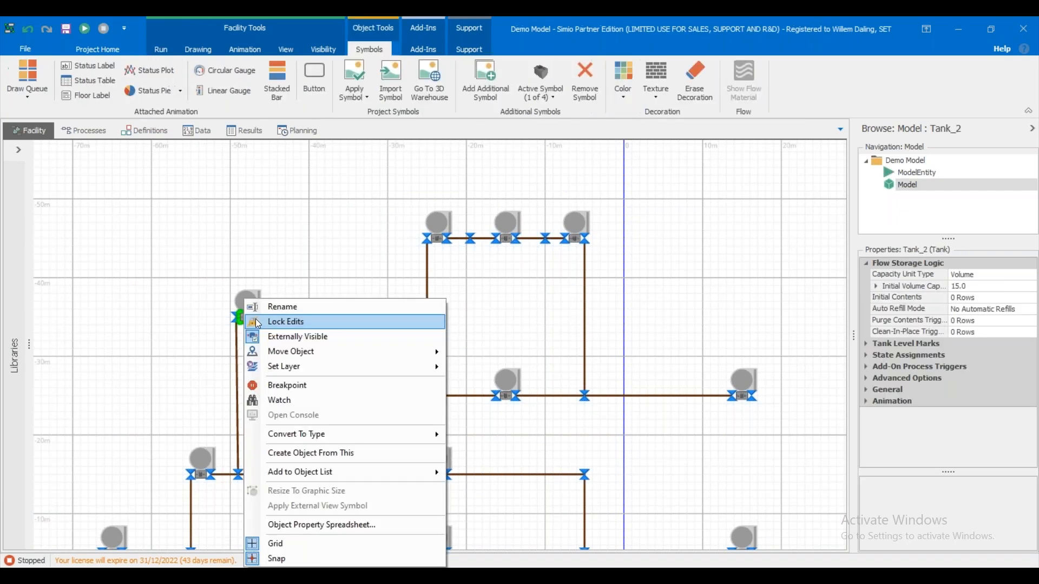
pyautogui.click(309, 455)
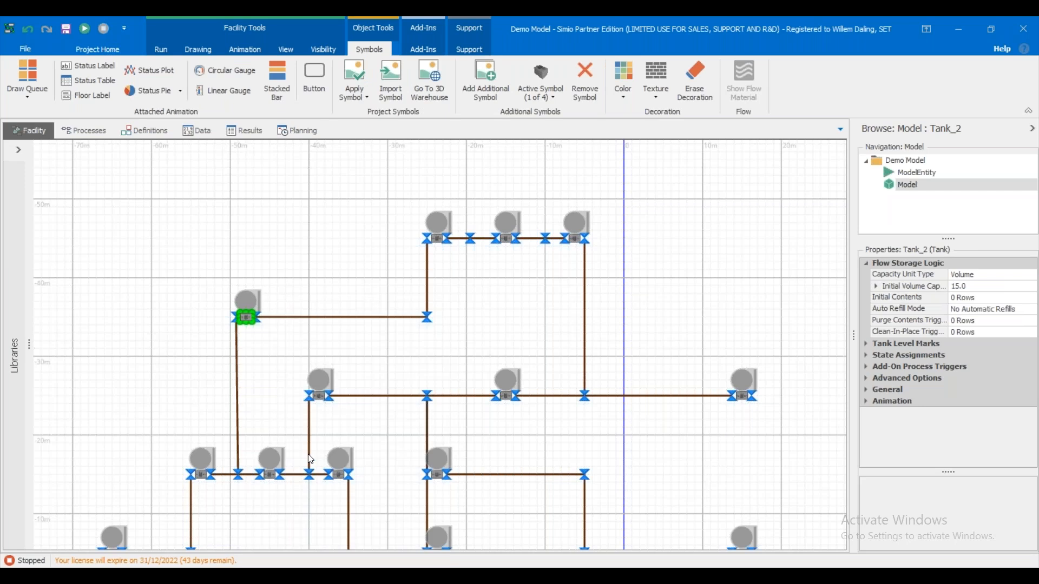
pyautogui.click(512, 320)
pyautogui.click(358, 259)
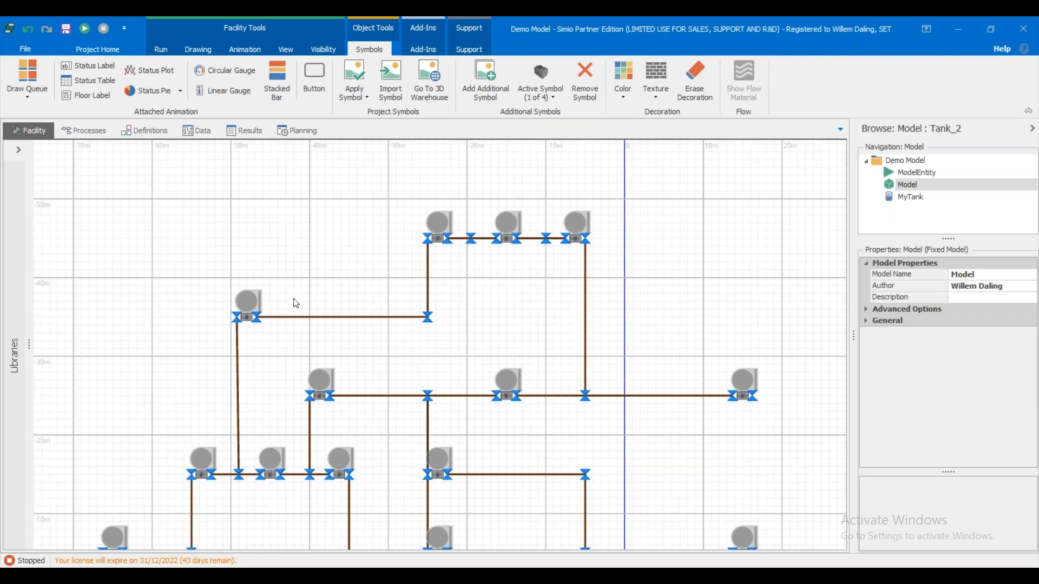
pyautogui.click(248, 316)
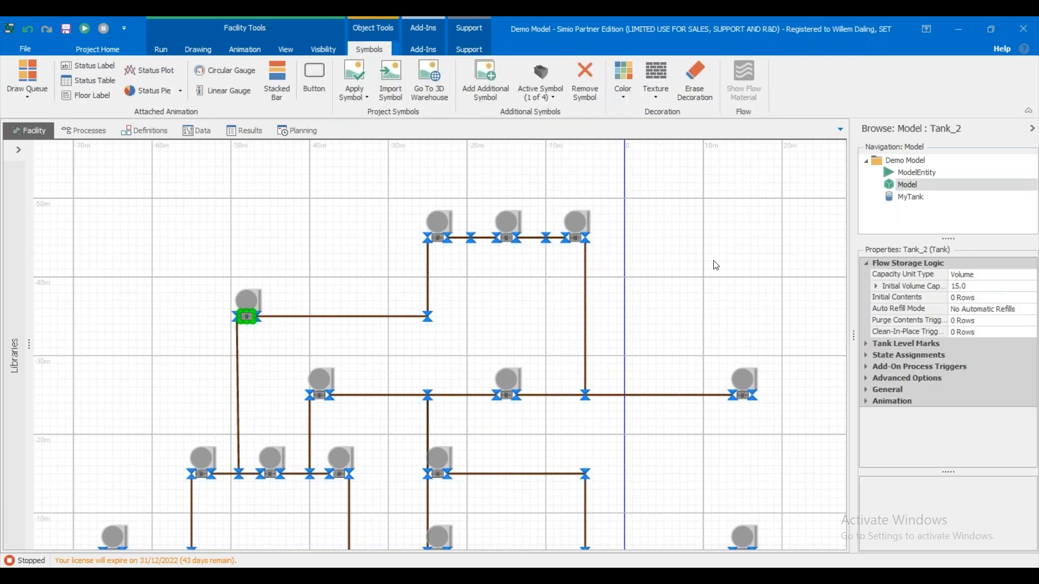
pyautogui.click(271, 327)
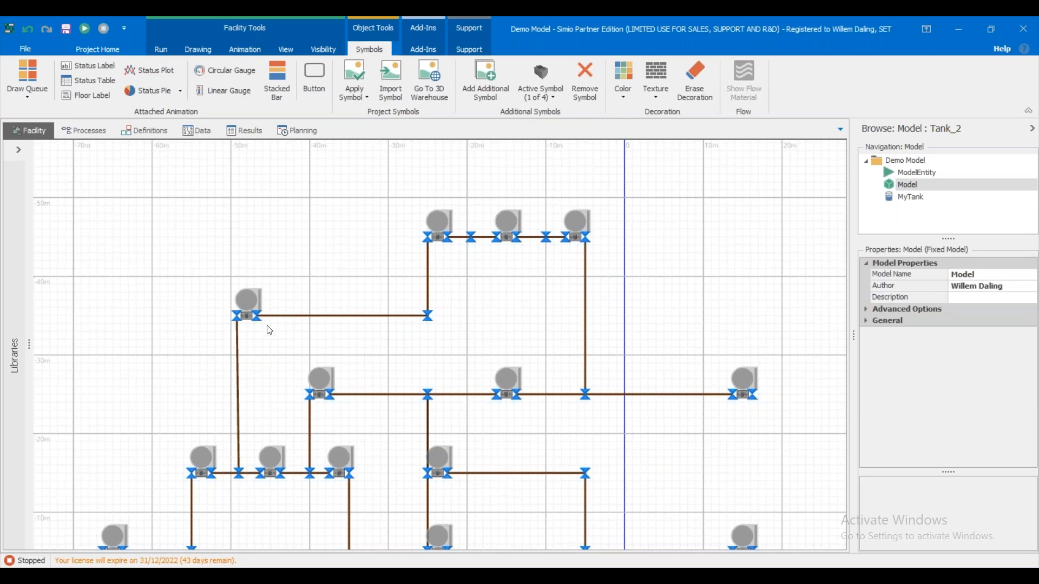
pyautogui.click(249, 324)
pyautogui.hotkey('ctrl', 'z')
pyautogui.rightClick(938, 292)
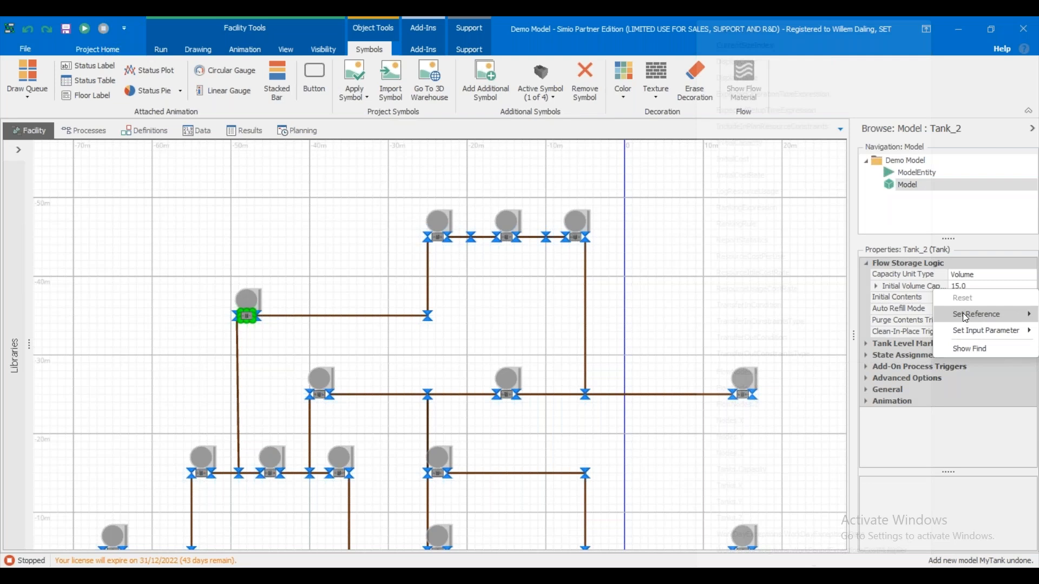
pyautogui.click(962, 313)
pyautogui.click(747, 466)
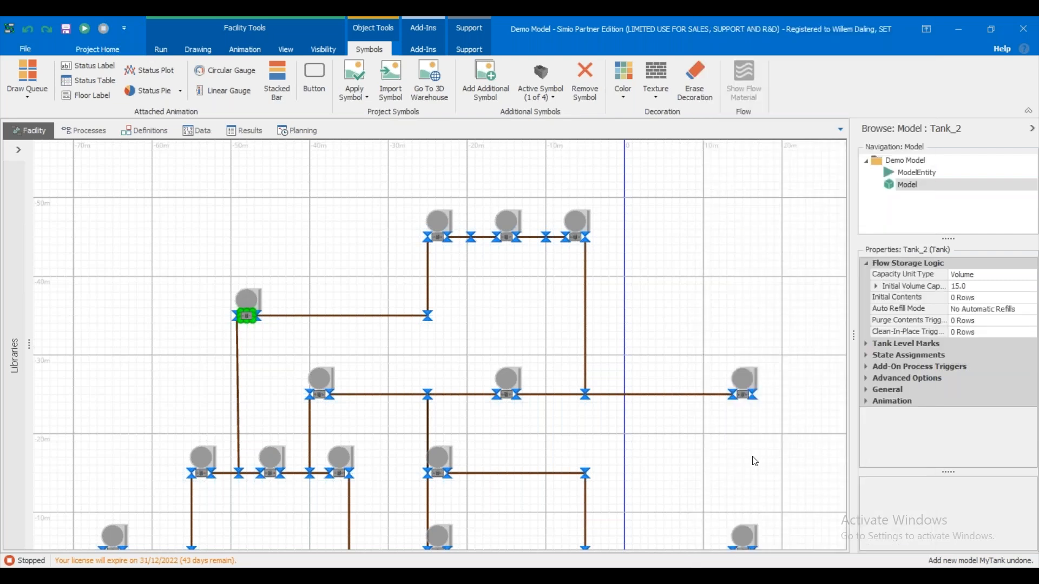
# Set Tank_2's capacity unit type to Weight and reference its initial weight capacity to Tanks.Capacity.
pyautogui.doubleClick(979, 277)
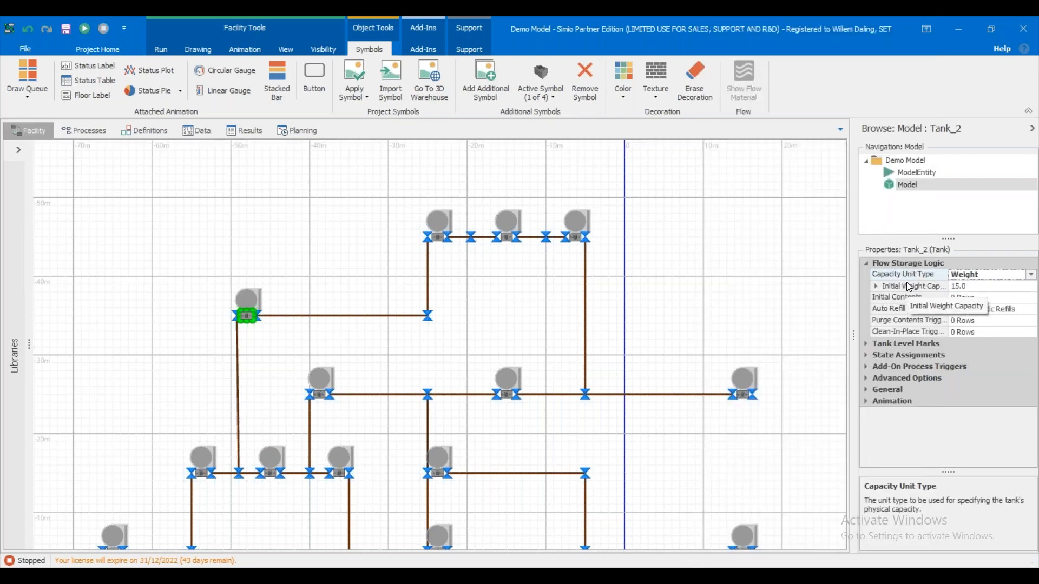
pyautogui.rightClick(909, 287)
pyautogui.moveTo(950, 317)
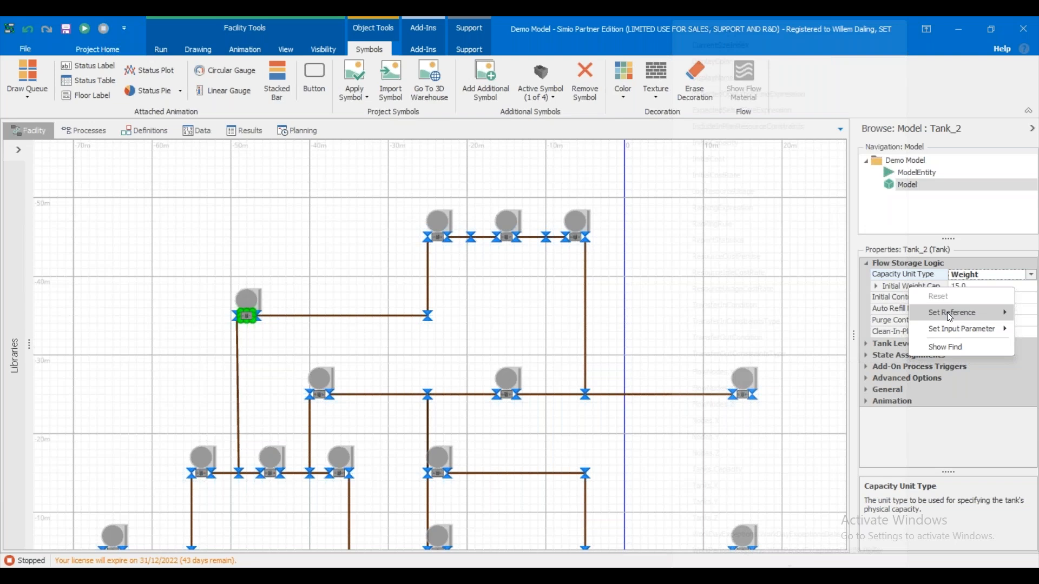
pyautogui.click(725, 467)
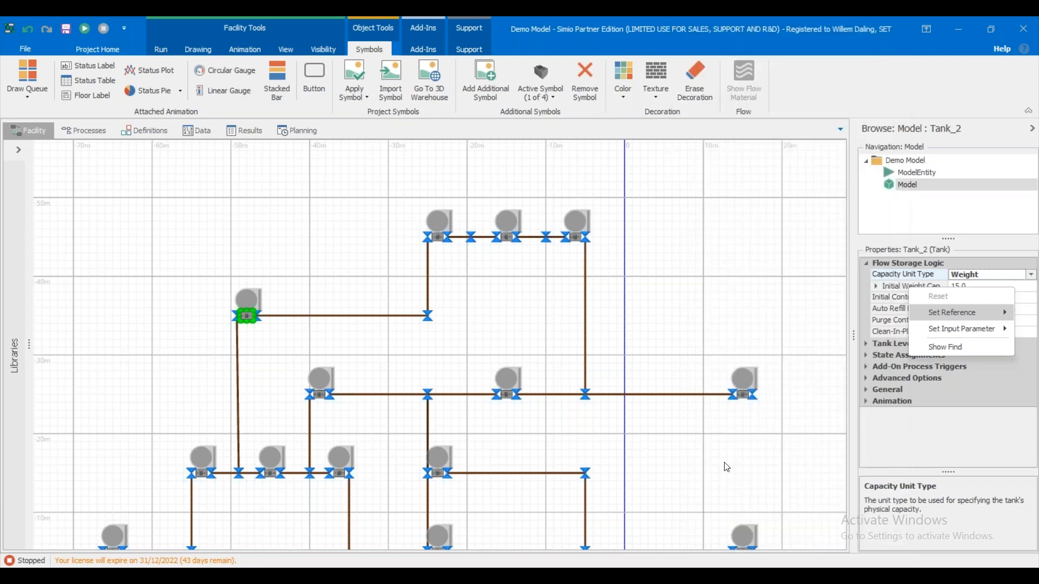
pyautogui.click(288, 292)
# Create a new object named MyTank from Tank_2 in the Facility view.
pyautogui.click(249, 317)
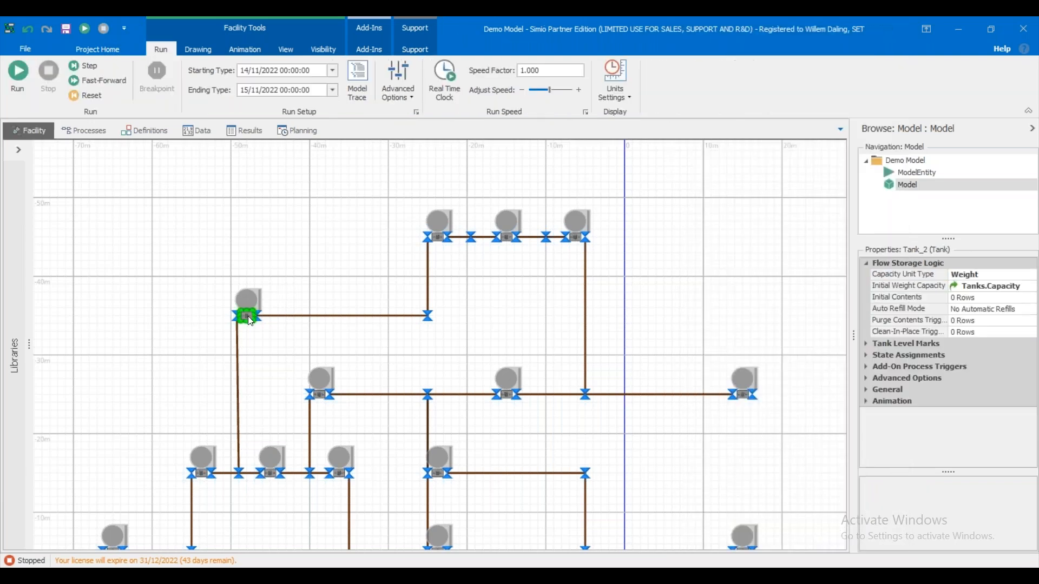
pyautogui.rightClick(250, 320)
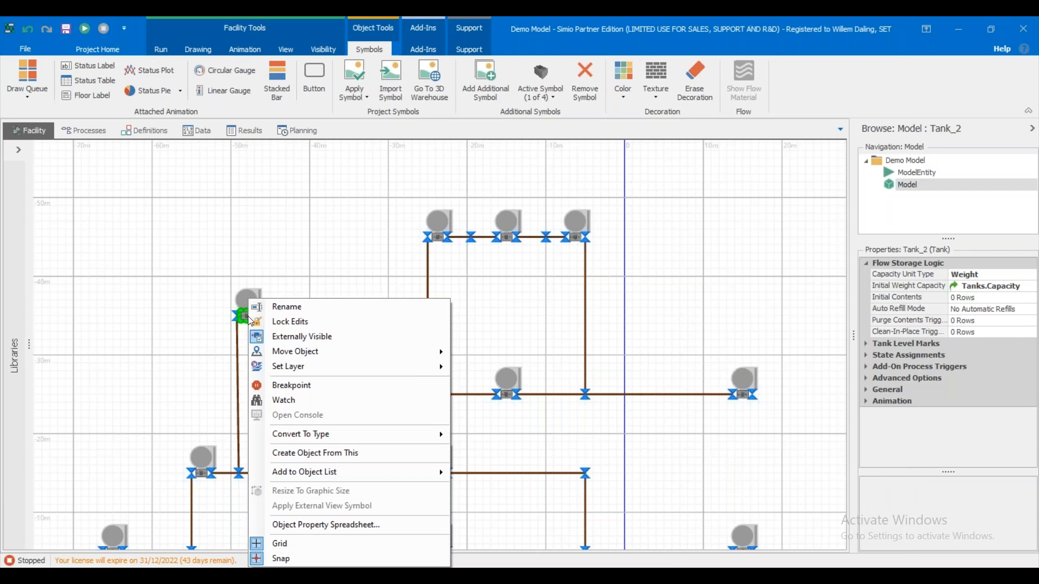
pyautogui.click(333, 456)
pyautogui.click(507, 320)
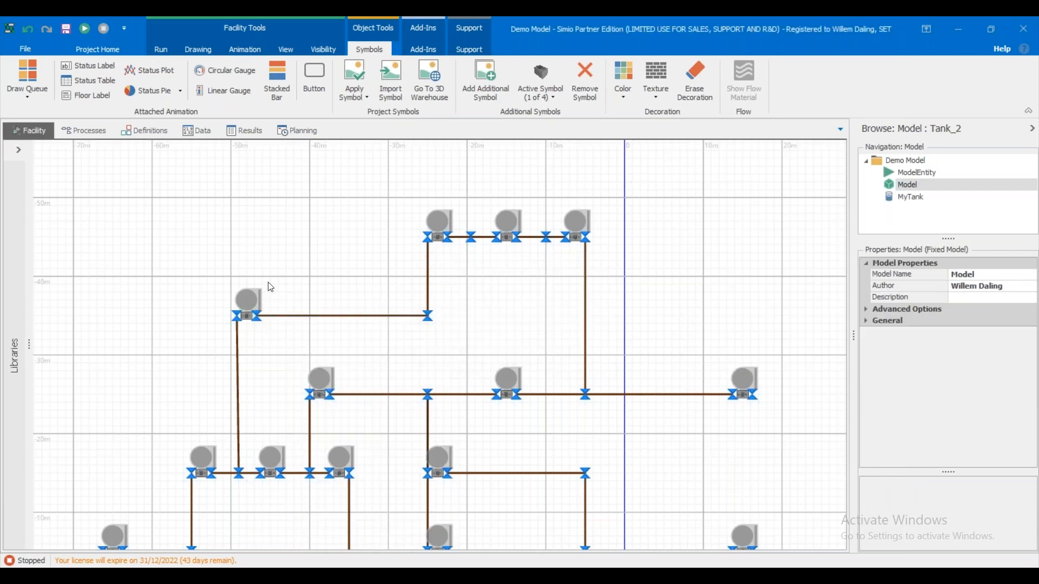
# Inspect Tank_2's flow storage properties and the object commands available for it.
pyautogui.click(250, 320)
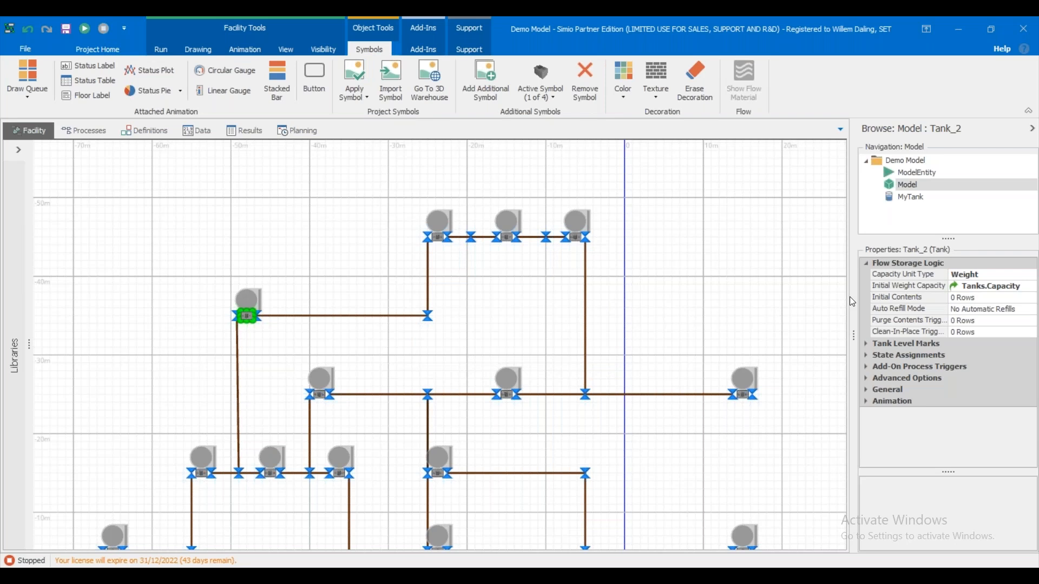
pyautogui.rightClick(248, 318)
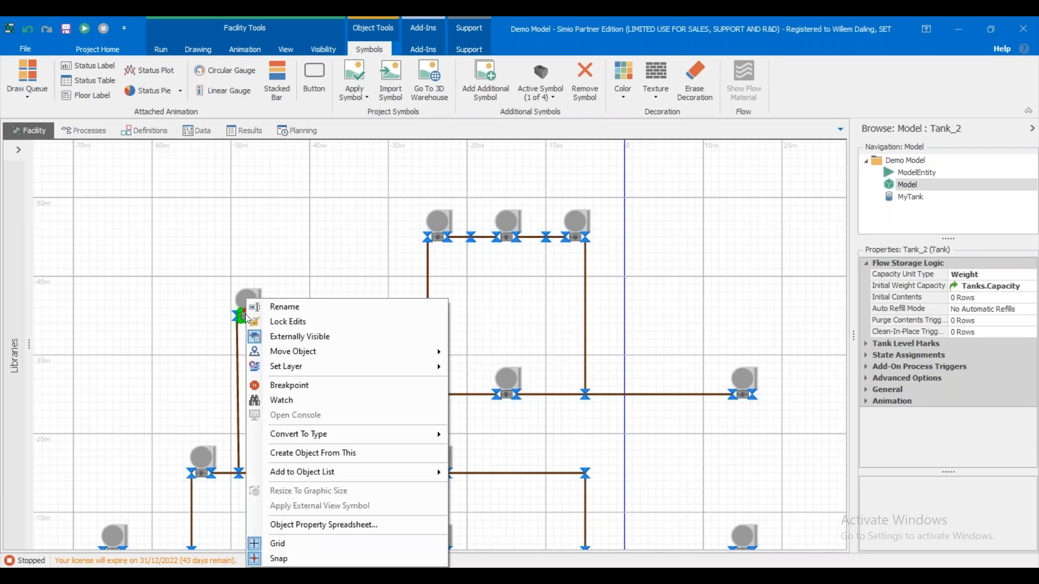
pyautogui.click(329, 267)
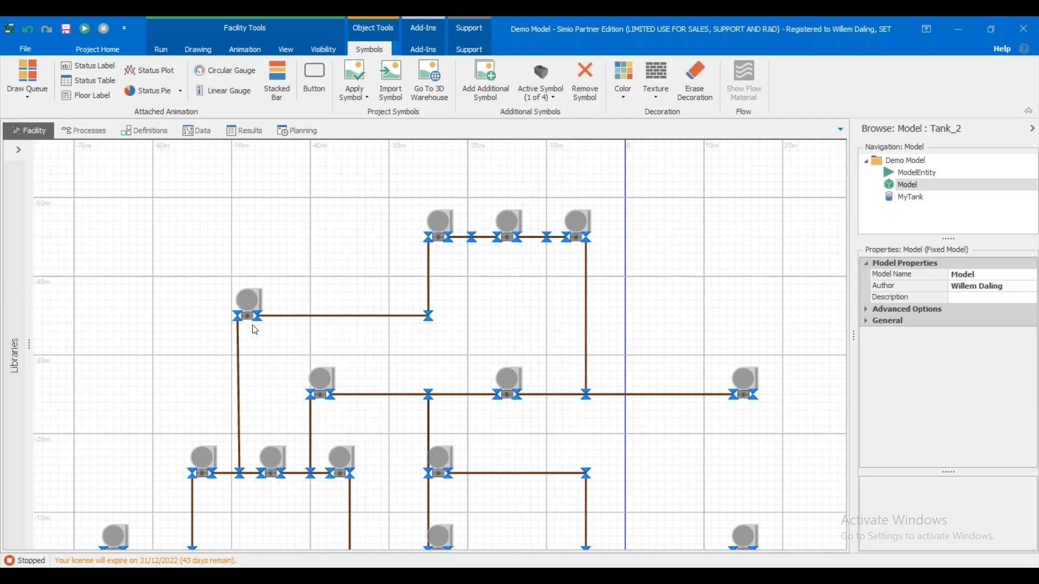
pyautogui.scroll(3, 251, 328)
pyautogui.click(200, 346)
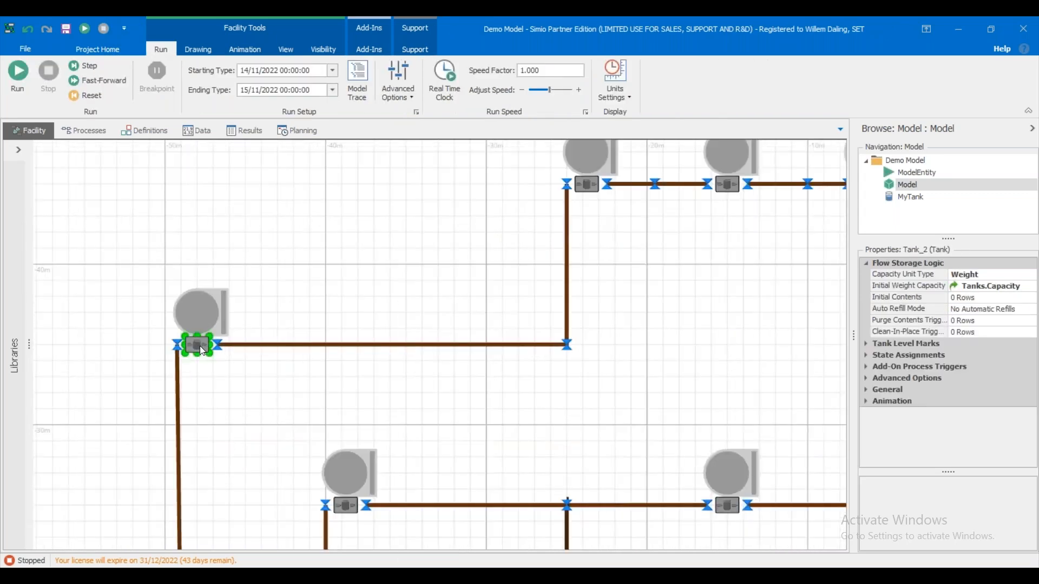
pyautogui.rightClick(200, 346)
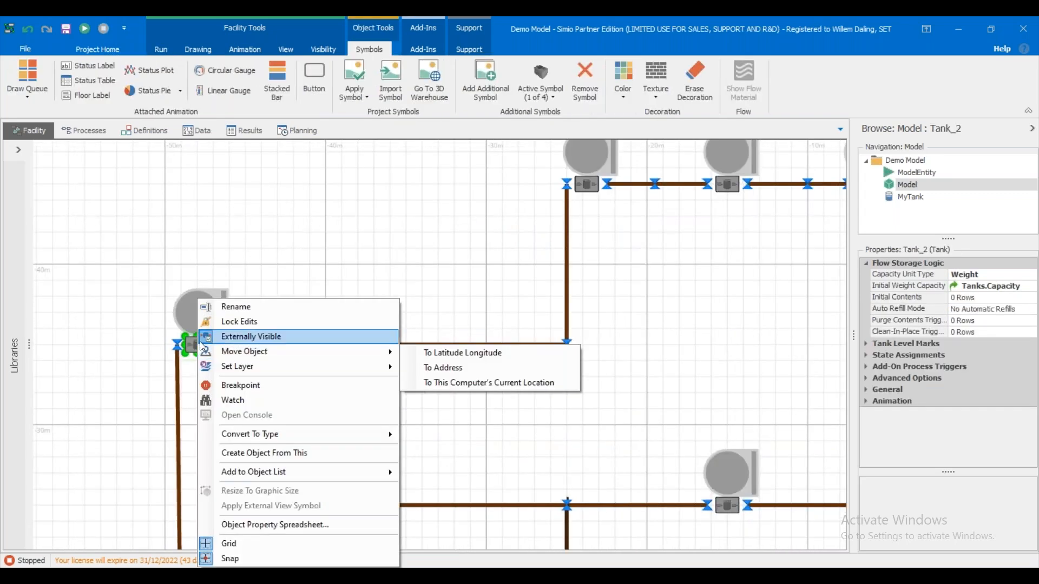
pyautogui.click(433, 252)
# Set the object type of the Tanks table's Objects column to MyTank.
pyautogui.click(202, 131)
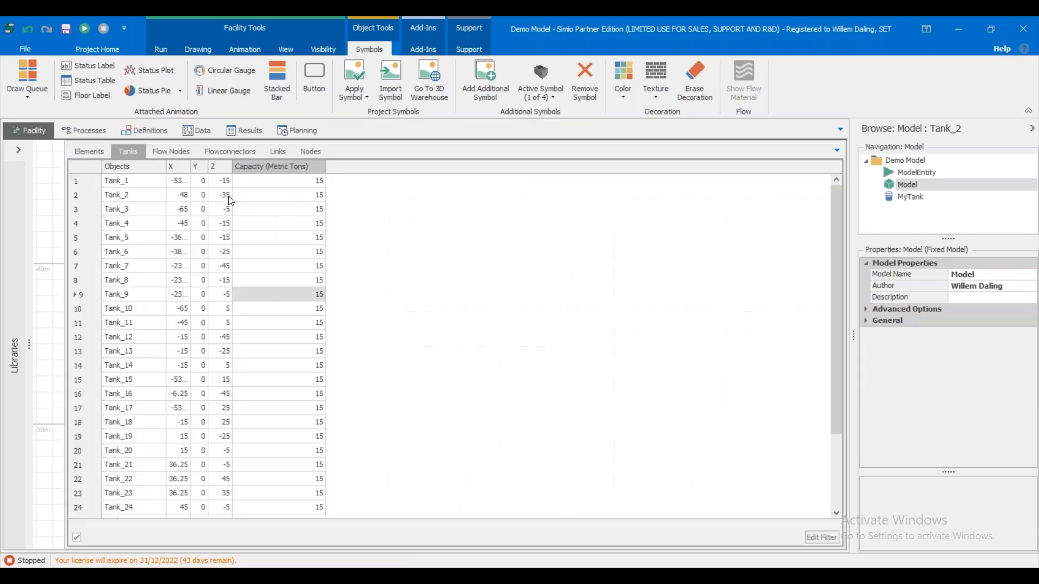
pyautogui.click(127, 166)
pyautogui.click(975, 300)
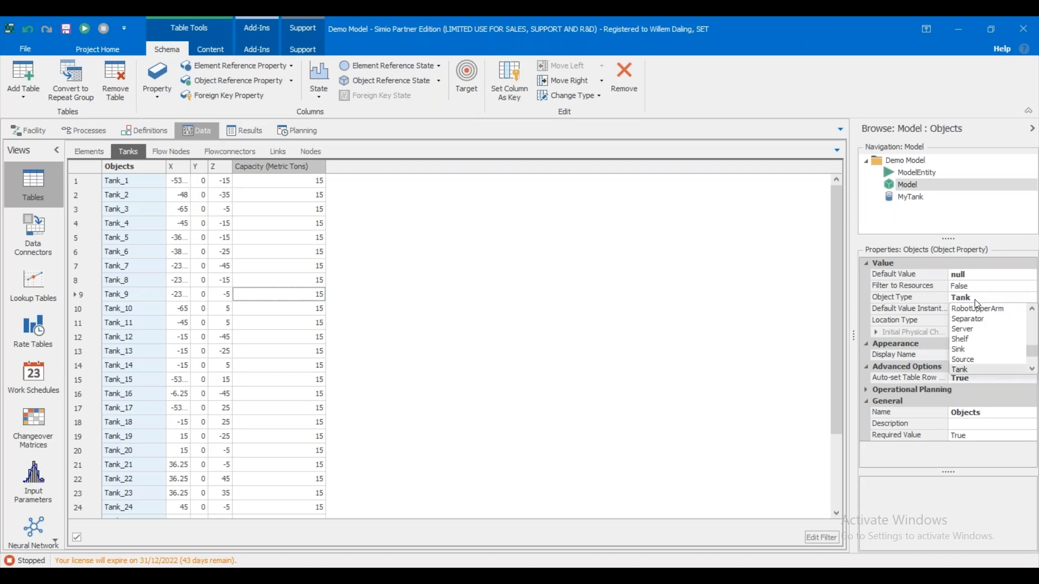
pyautogui.write('My')
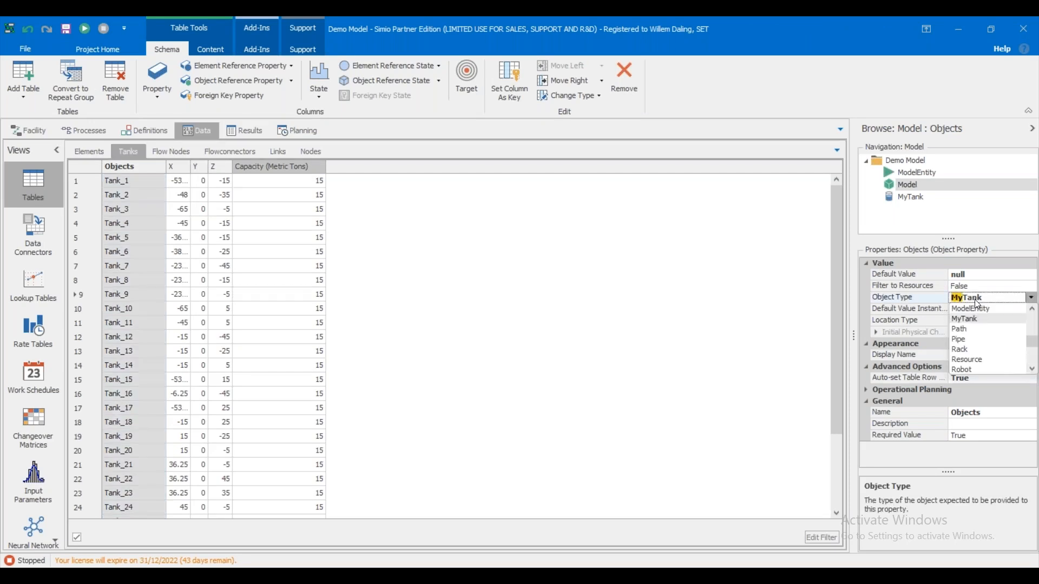
pyautogui.press('Return')
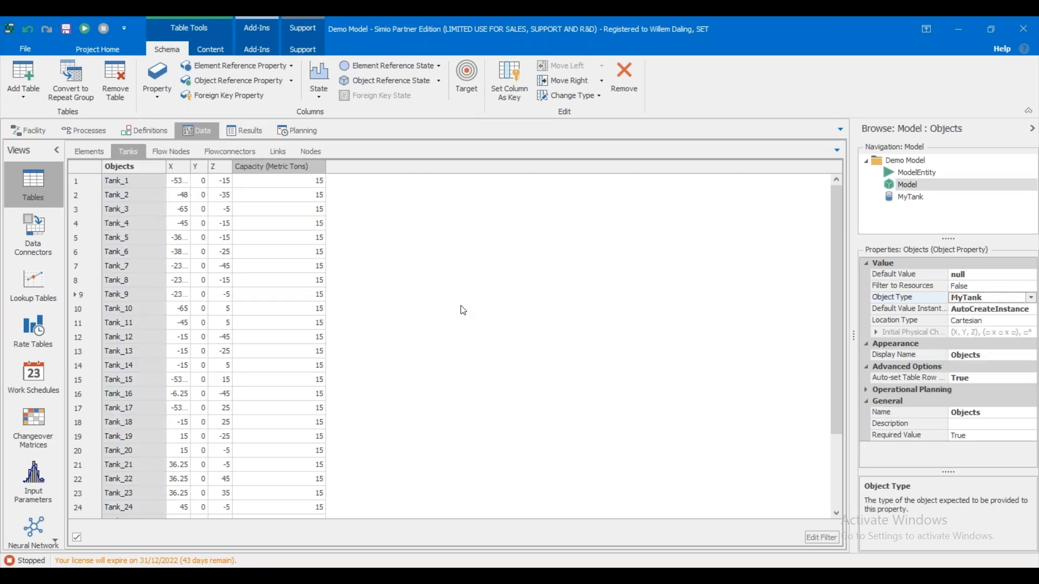
pyautogui.click(456, 307)
# Update the MyTank property defaults from Tank_2 in the Facility view.
pyautogui.click(84, 130)
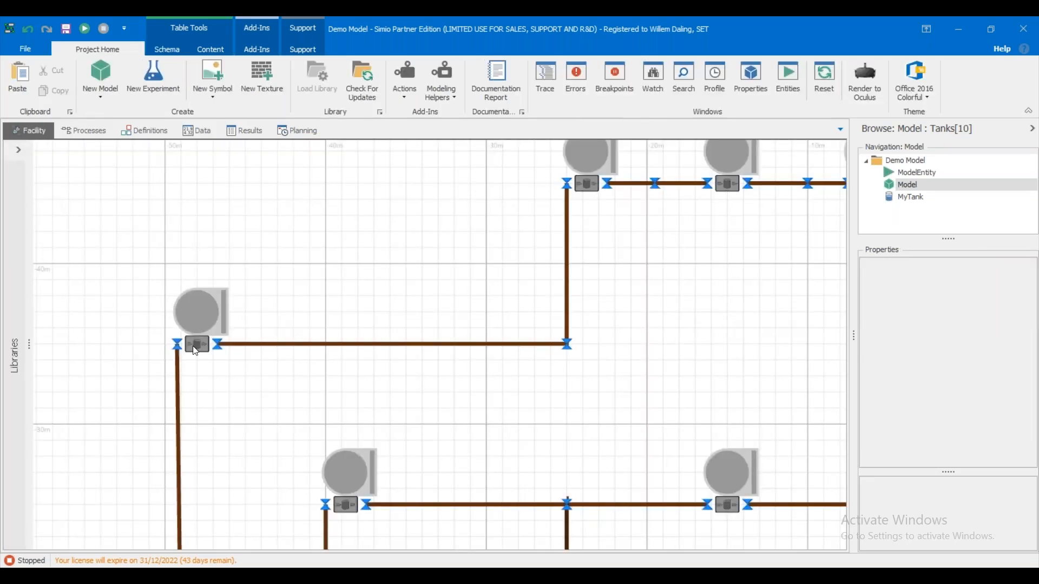
pyautogui.click(209, 350)
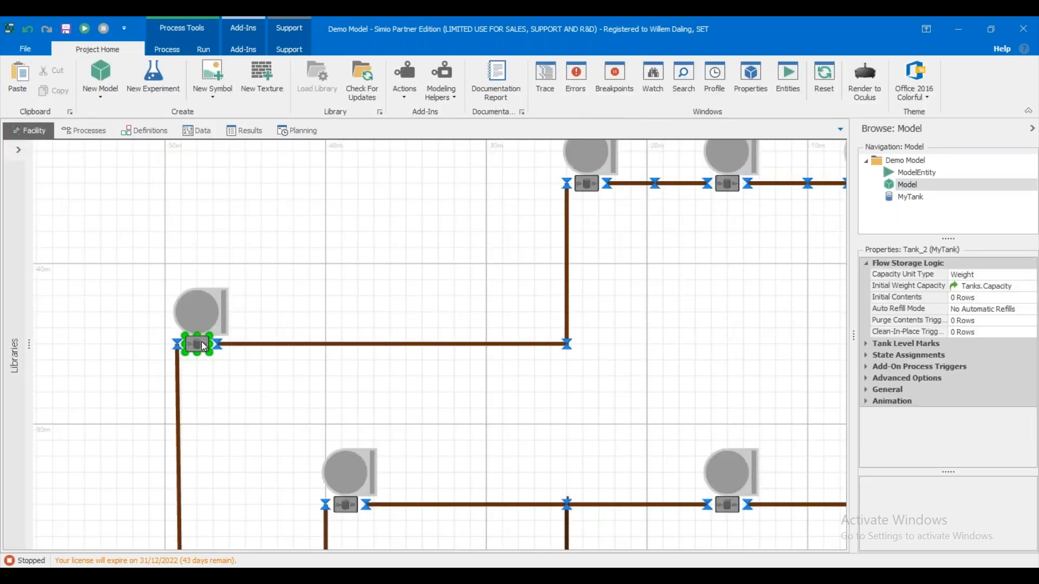
pyautogui.rightClick(205, 347)
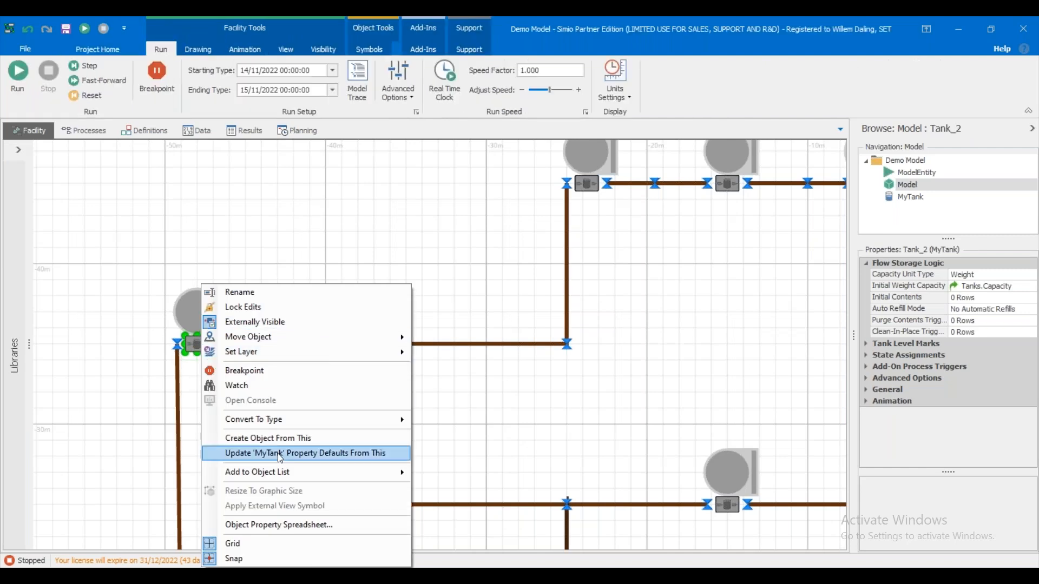
pyautogui.click(278, 454)
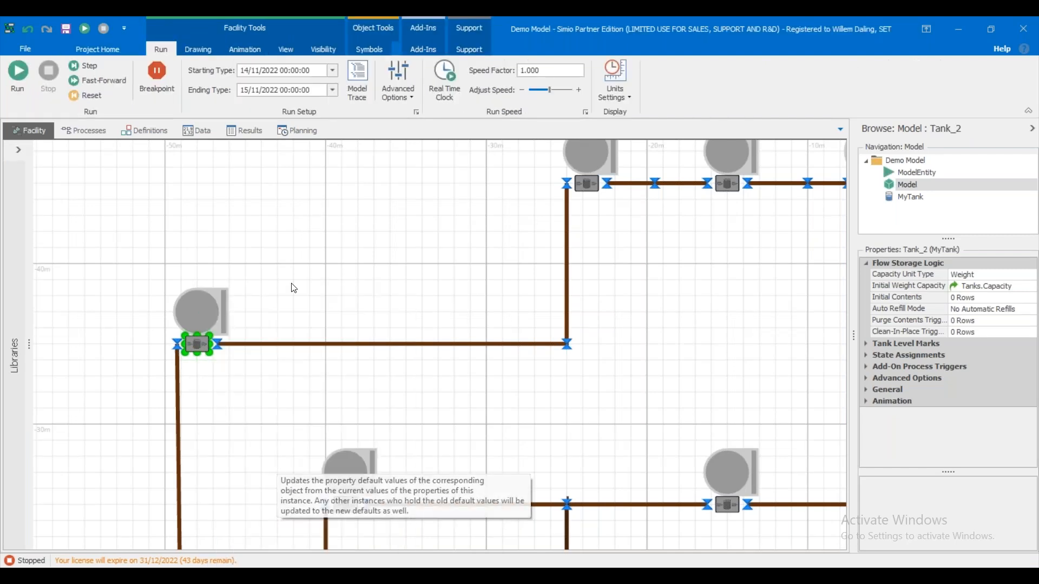
# Check the capacity unit type and initial weight capacity reference on Tank_7 and Tank_6.
pyautogui.moveTo(395, 265); pyautogui.dragTo(346, 247)
pyautogui.click(551, 173)
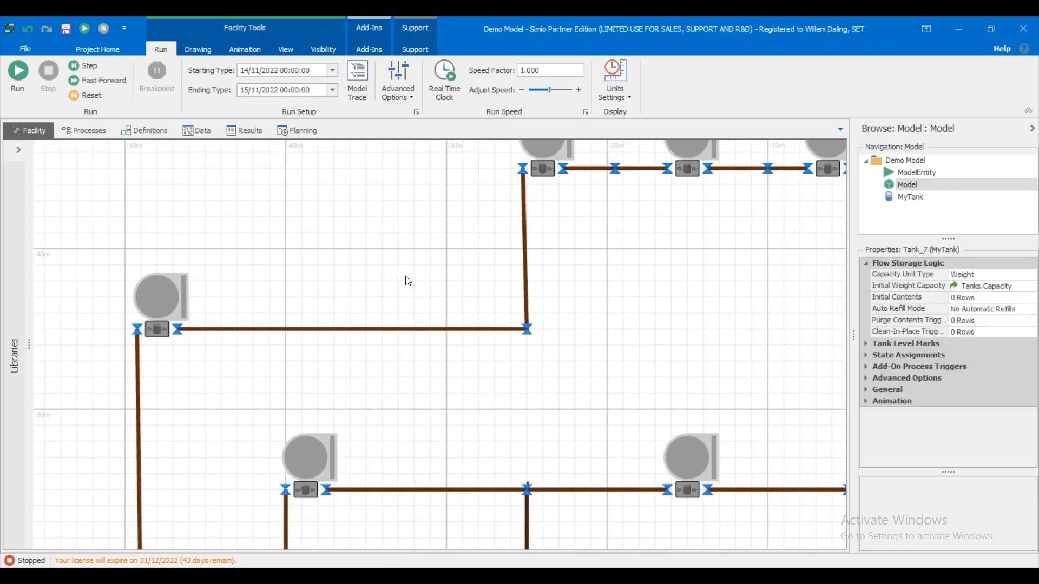
pyautogui.moveTo(354, 448); pyautogui.dragTo(321, 301)
pyautogui.click(271, 339)
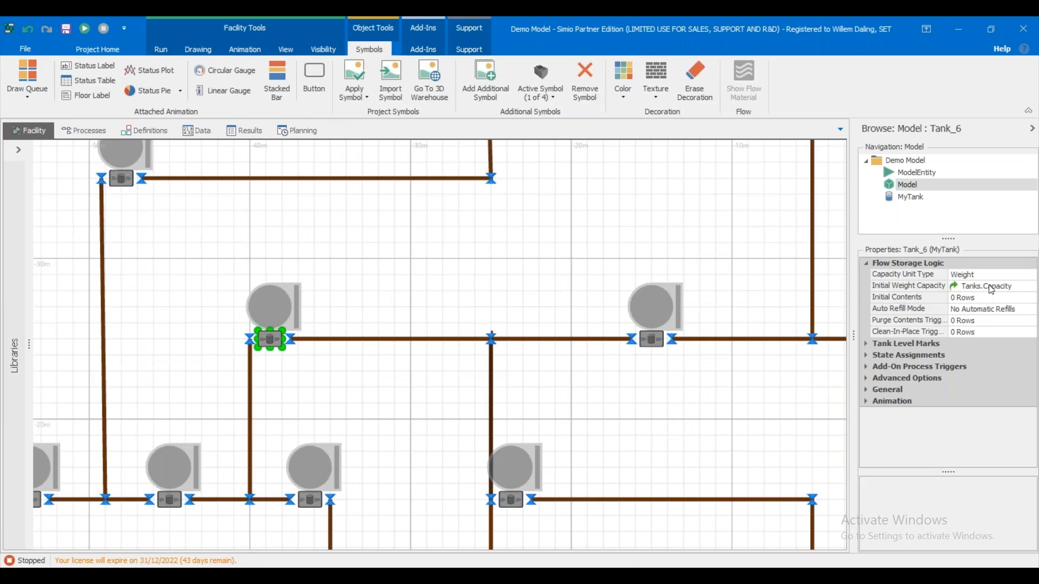
pyautogui.click(390, 268)
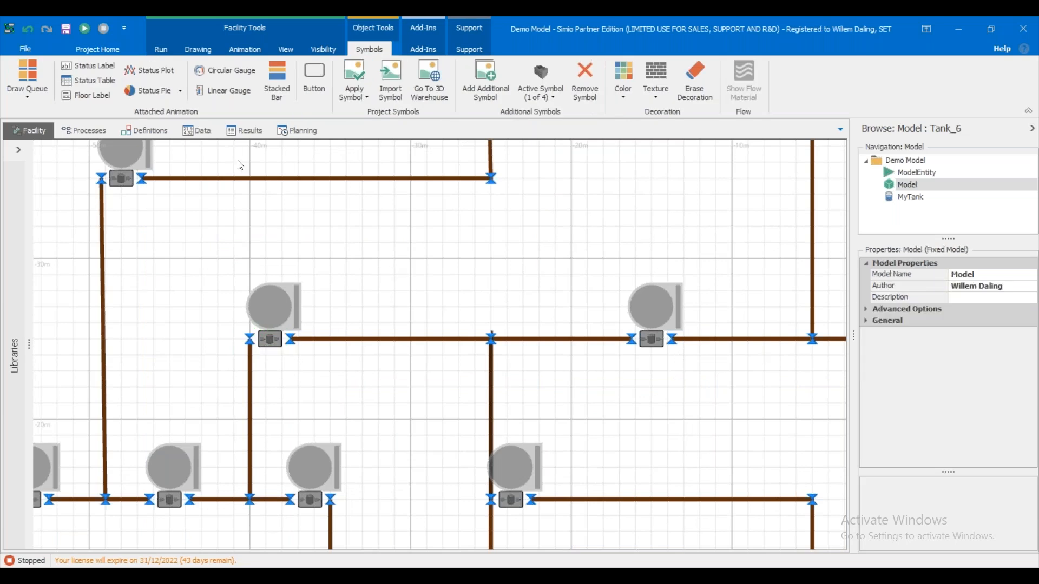
# Review the tank rows and their Capacity values in the Tanks table.
pyautogui.click(199, 131)
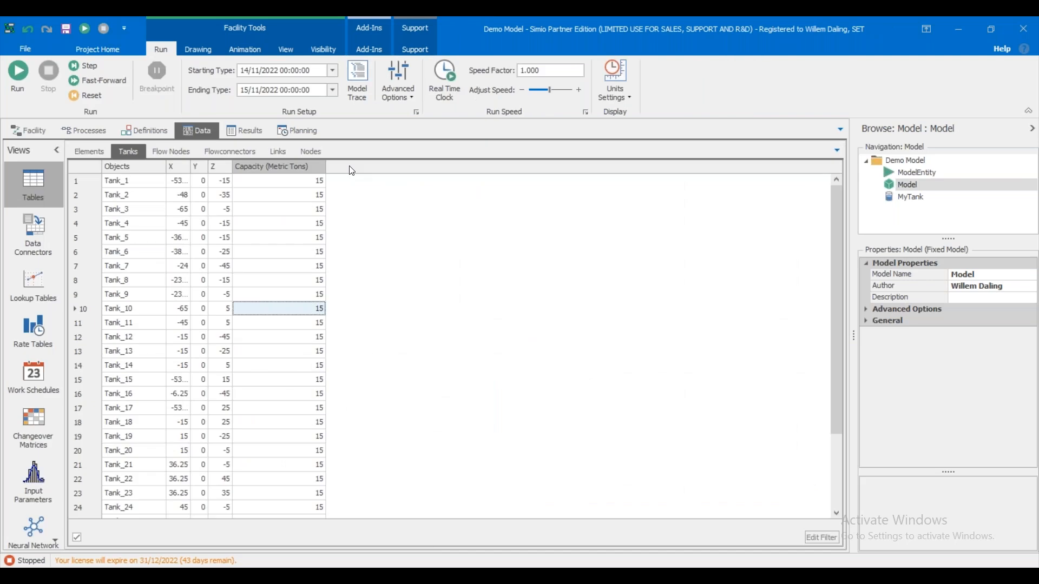
pyautogui.click(319, 181)
pyautogui.click(425, 251)
pyautogui.click(298, 384)
pyautogui.click(422, 398)
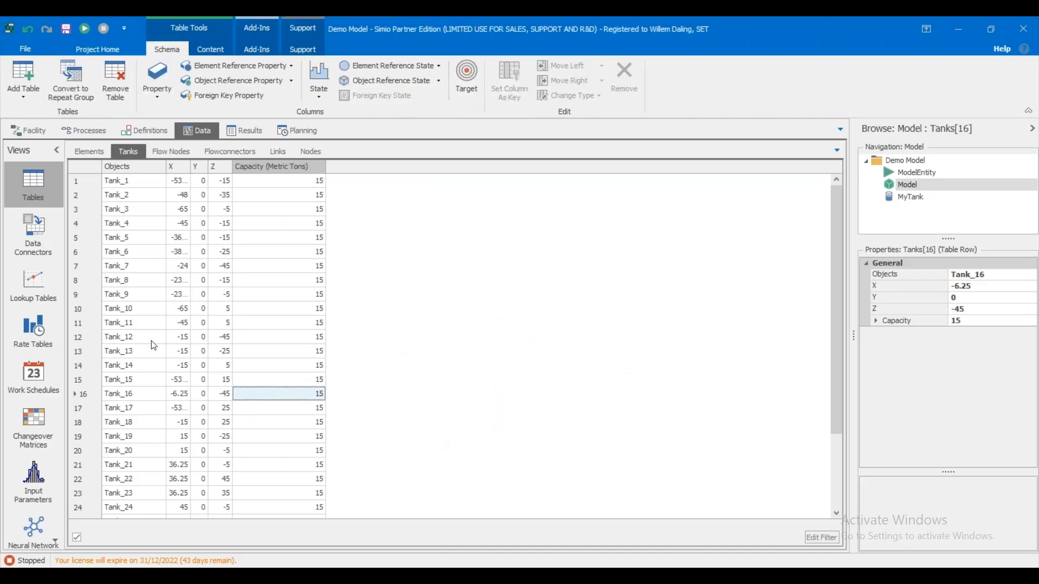
pyautogui.click(258, 361)
pyautogui.click(430, 380)
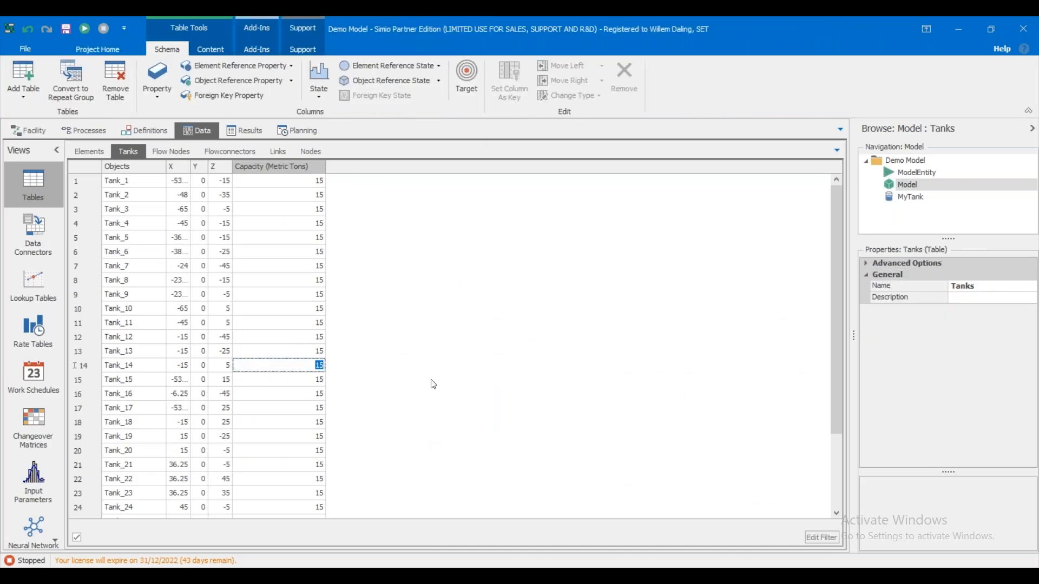
# Move Tank_6 slightly along X to about -38.5 in the Facility view and check its row in the Tanks table.
pyautogui.click(49, 129)
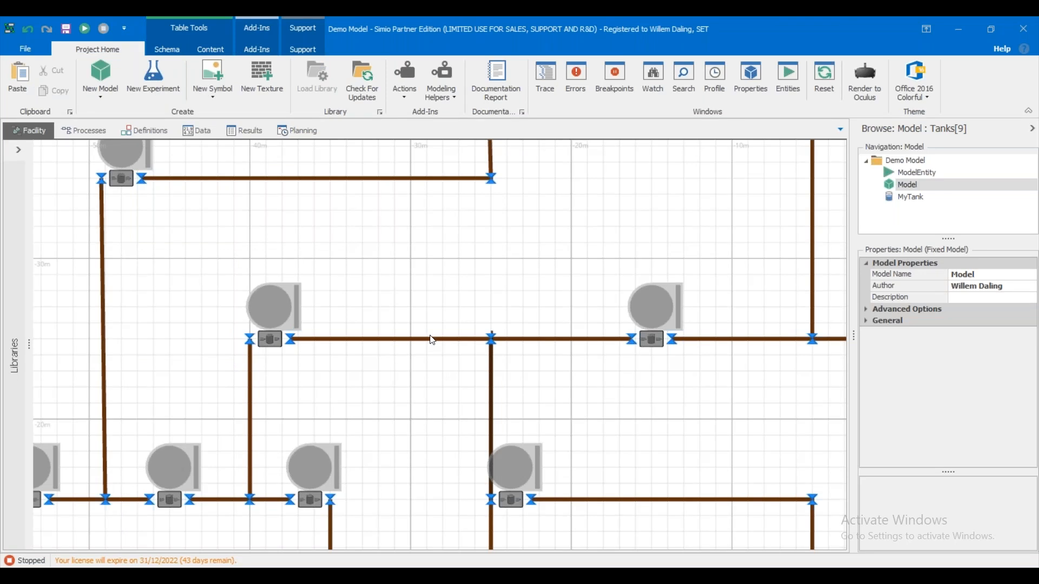
pyautogui.moveTo(288, 342); pyautogui.dragTo(293, 344)
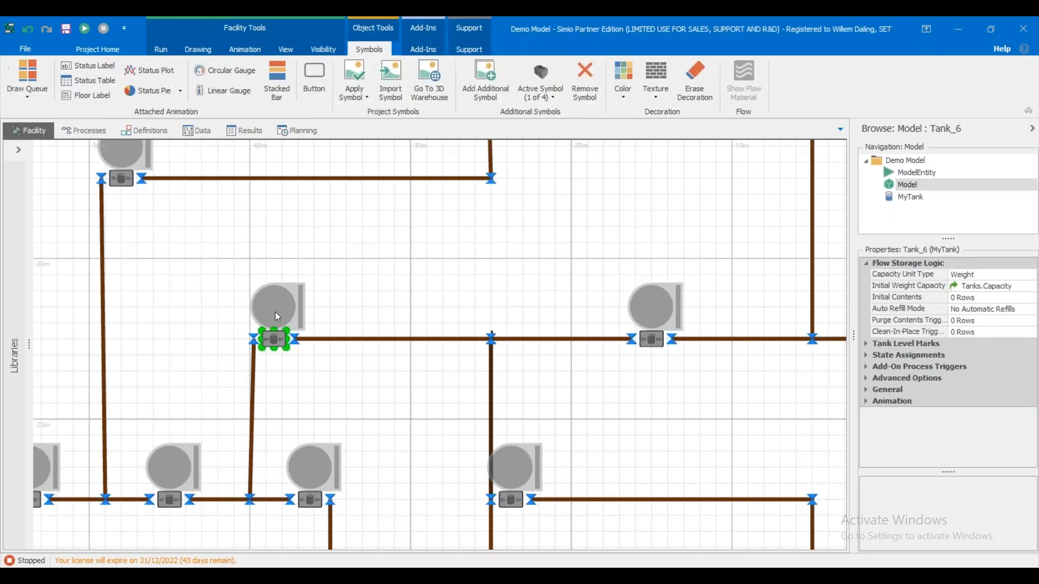
pyautogui.click(193, 132)
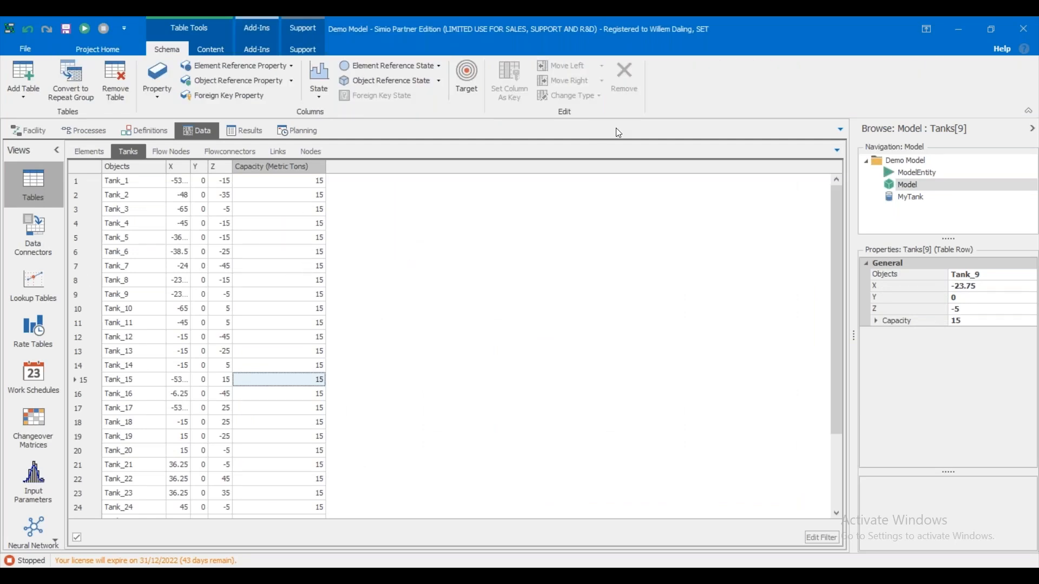
# Look through the Flow Nodes and Flowconnectors tables and return to the Tanks table.
pyautogui.click(170, 155)
pyautogui.click(211, 153)
pyautogui.click(138, 156)
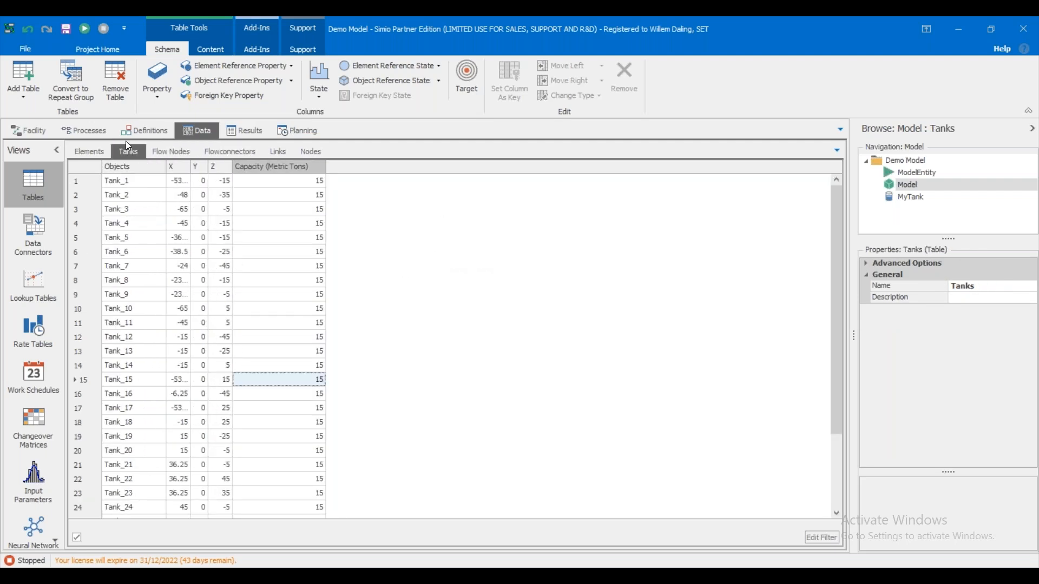
pyautogui.click(462, 229)
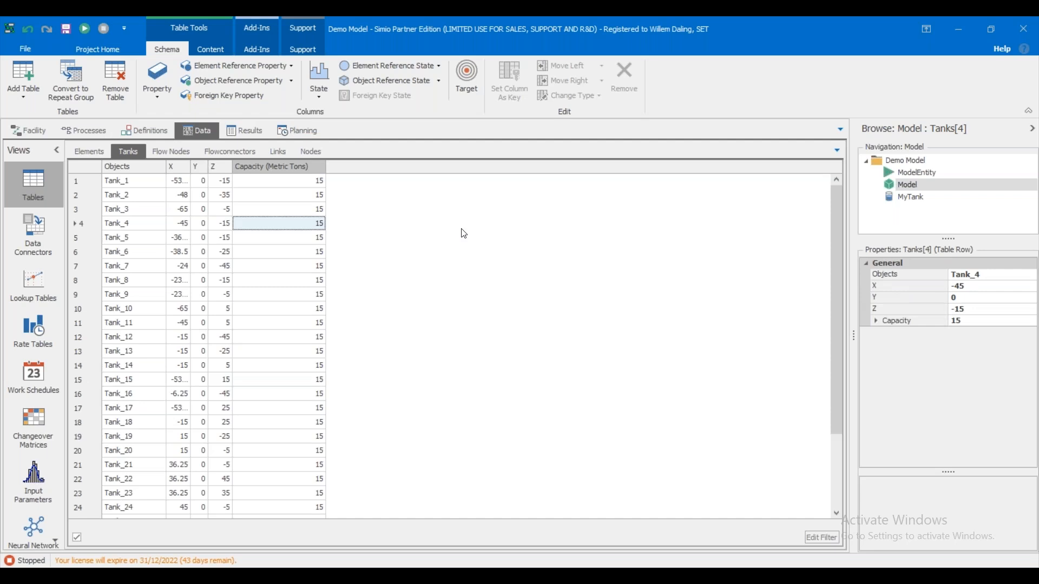
# Switch to Data.xlsx in Excel, review the flow node and connector data on the Plant sheet, and return to Simio.
pyautogui.click(75, 133)
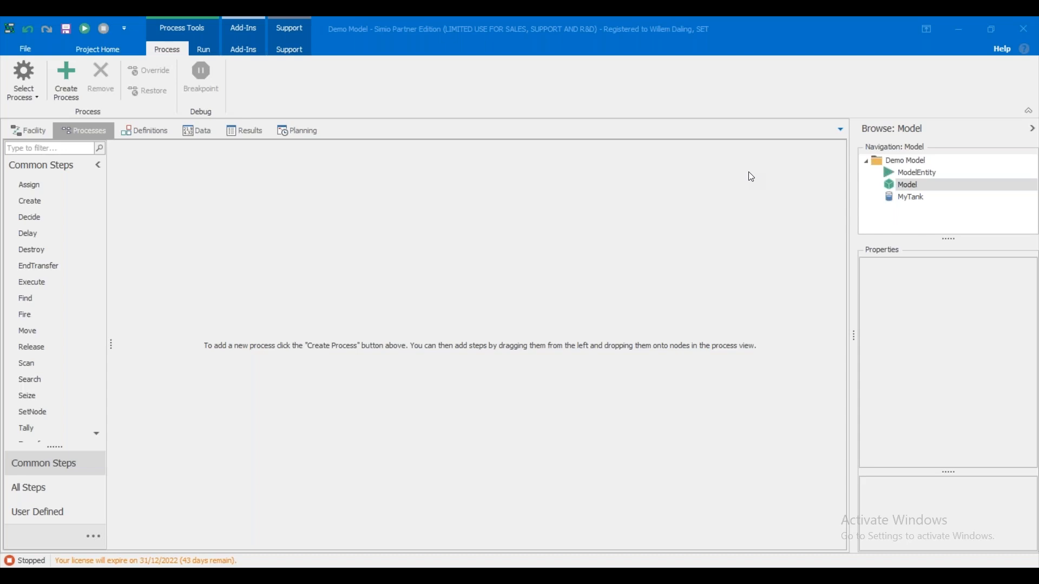
pyautogui.click(758, 575)
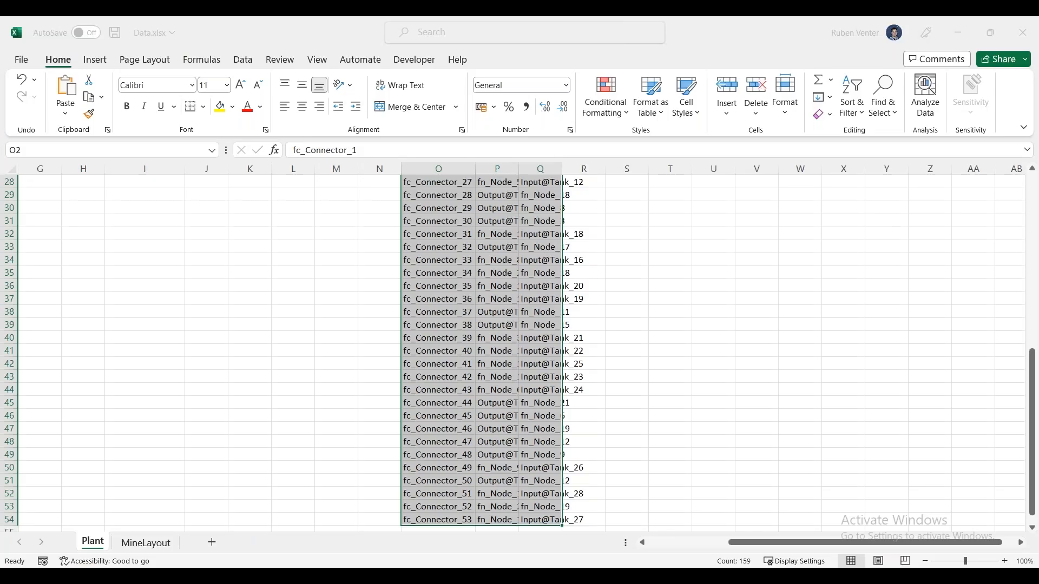
pyautogui.click(439, 286)
pyautogui.scroll(9, 444, 368)
pyautogui.moveTo(145, 221); pyautogui.dragTo(206, 220)
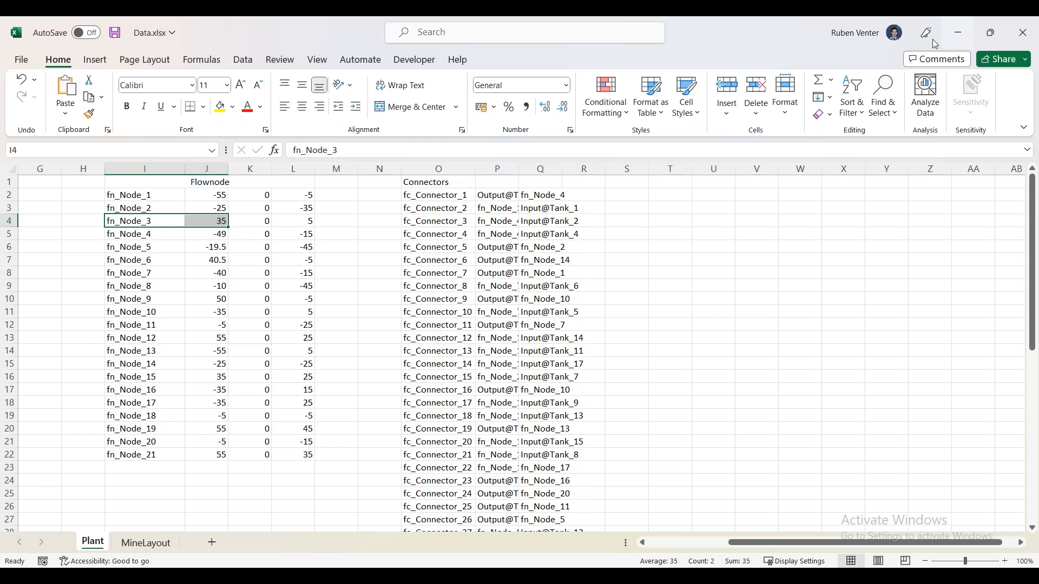
pyautogui.click(958, 33)
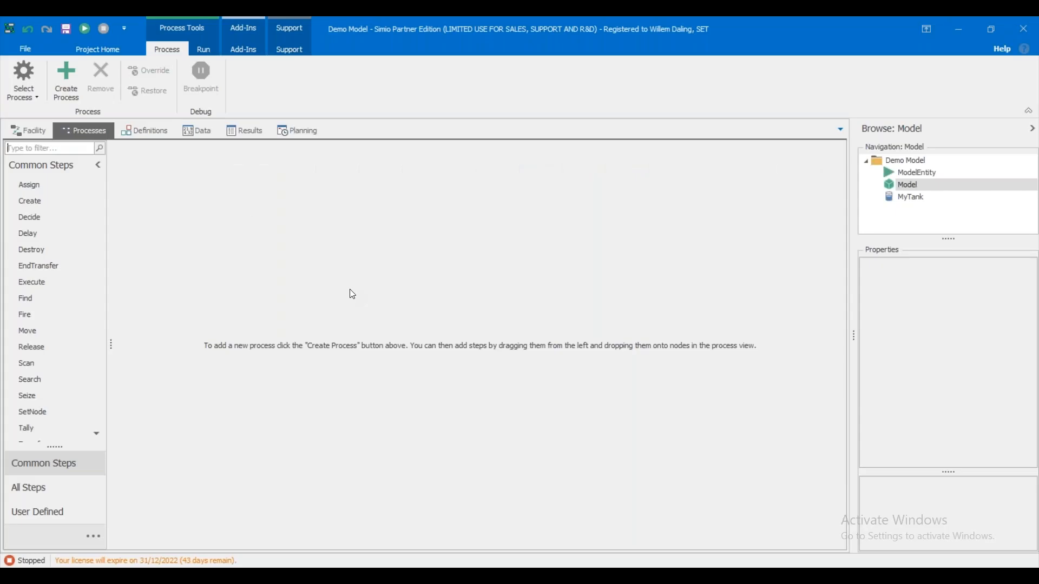
# View the Tanks table once more, return to the Facility view and clear the Tank_6 selection.
pyautogui.click(198, 131)
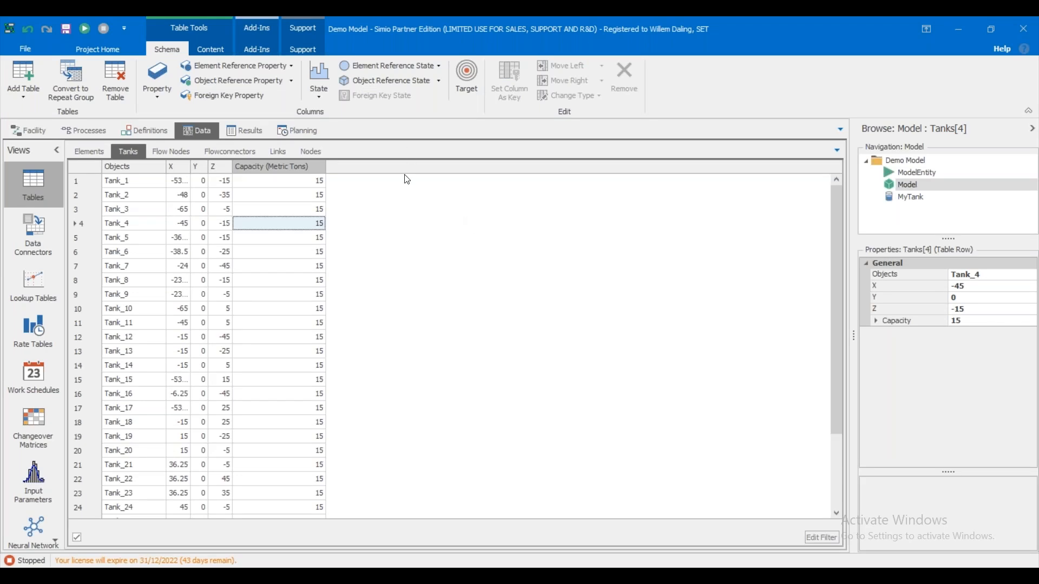
pyautogui.click(50, 132)
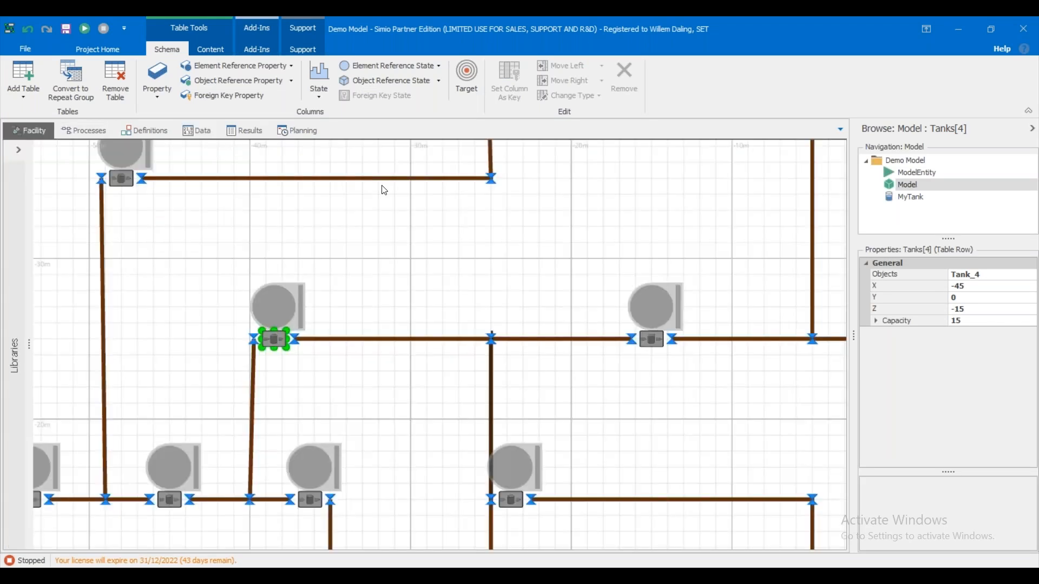
pyautogui.click(417, 261)
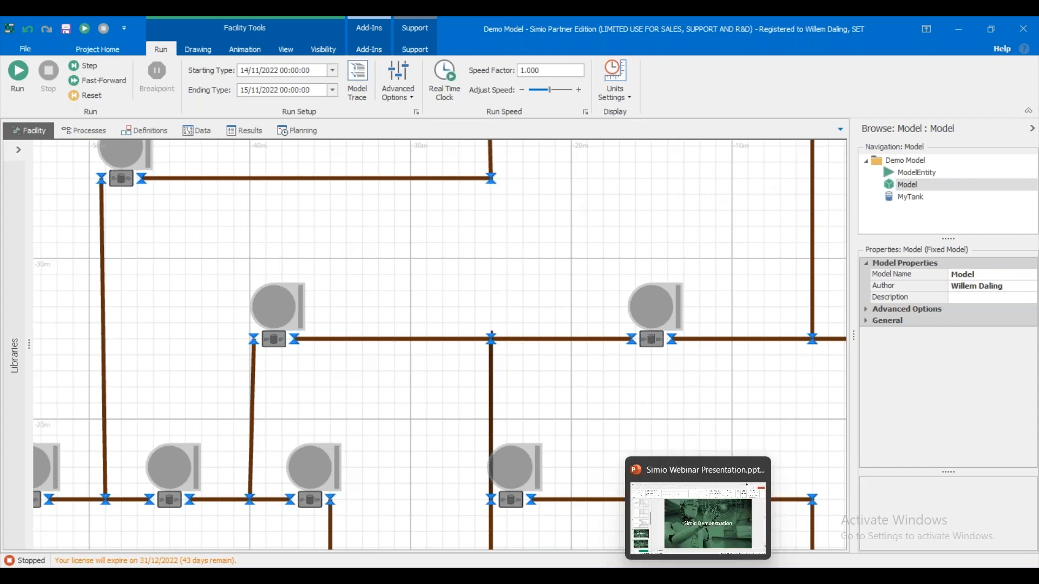
# Switch to Simio Webinar Presentation.pptx in PowerPoint and start the slide show from the Case Studies slide.
pyautogui.click(698, 576)
pyautogui.scroll(-1, 379, 213)
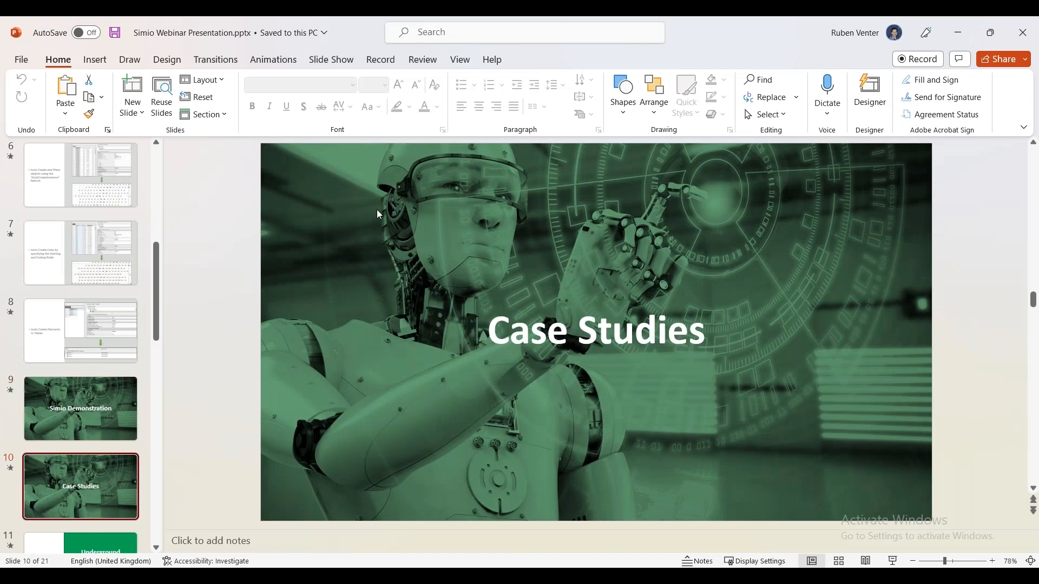
pyautogui.click(893, 562)
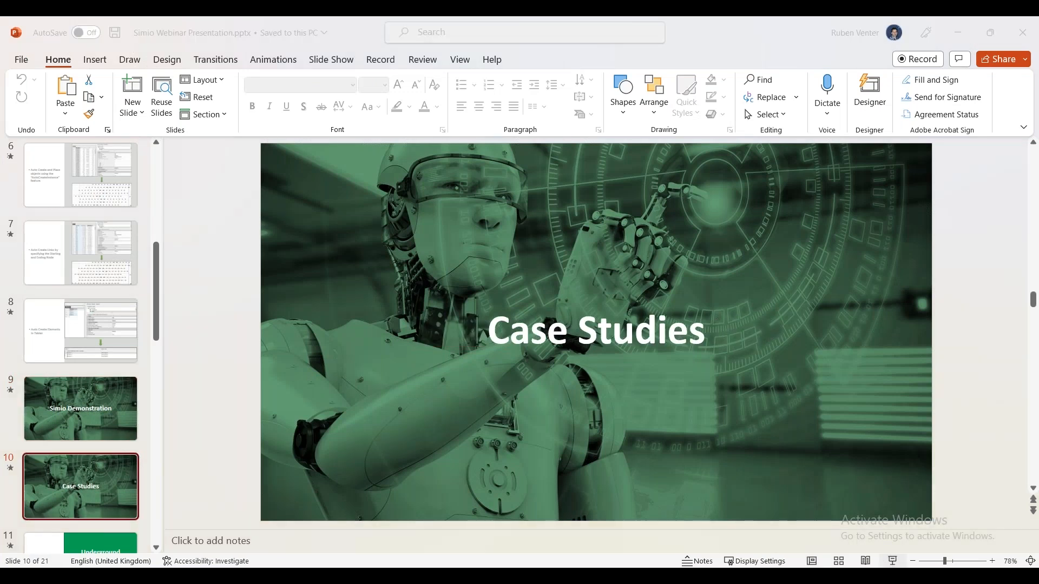